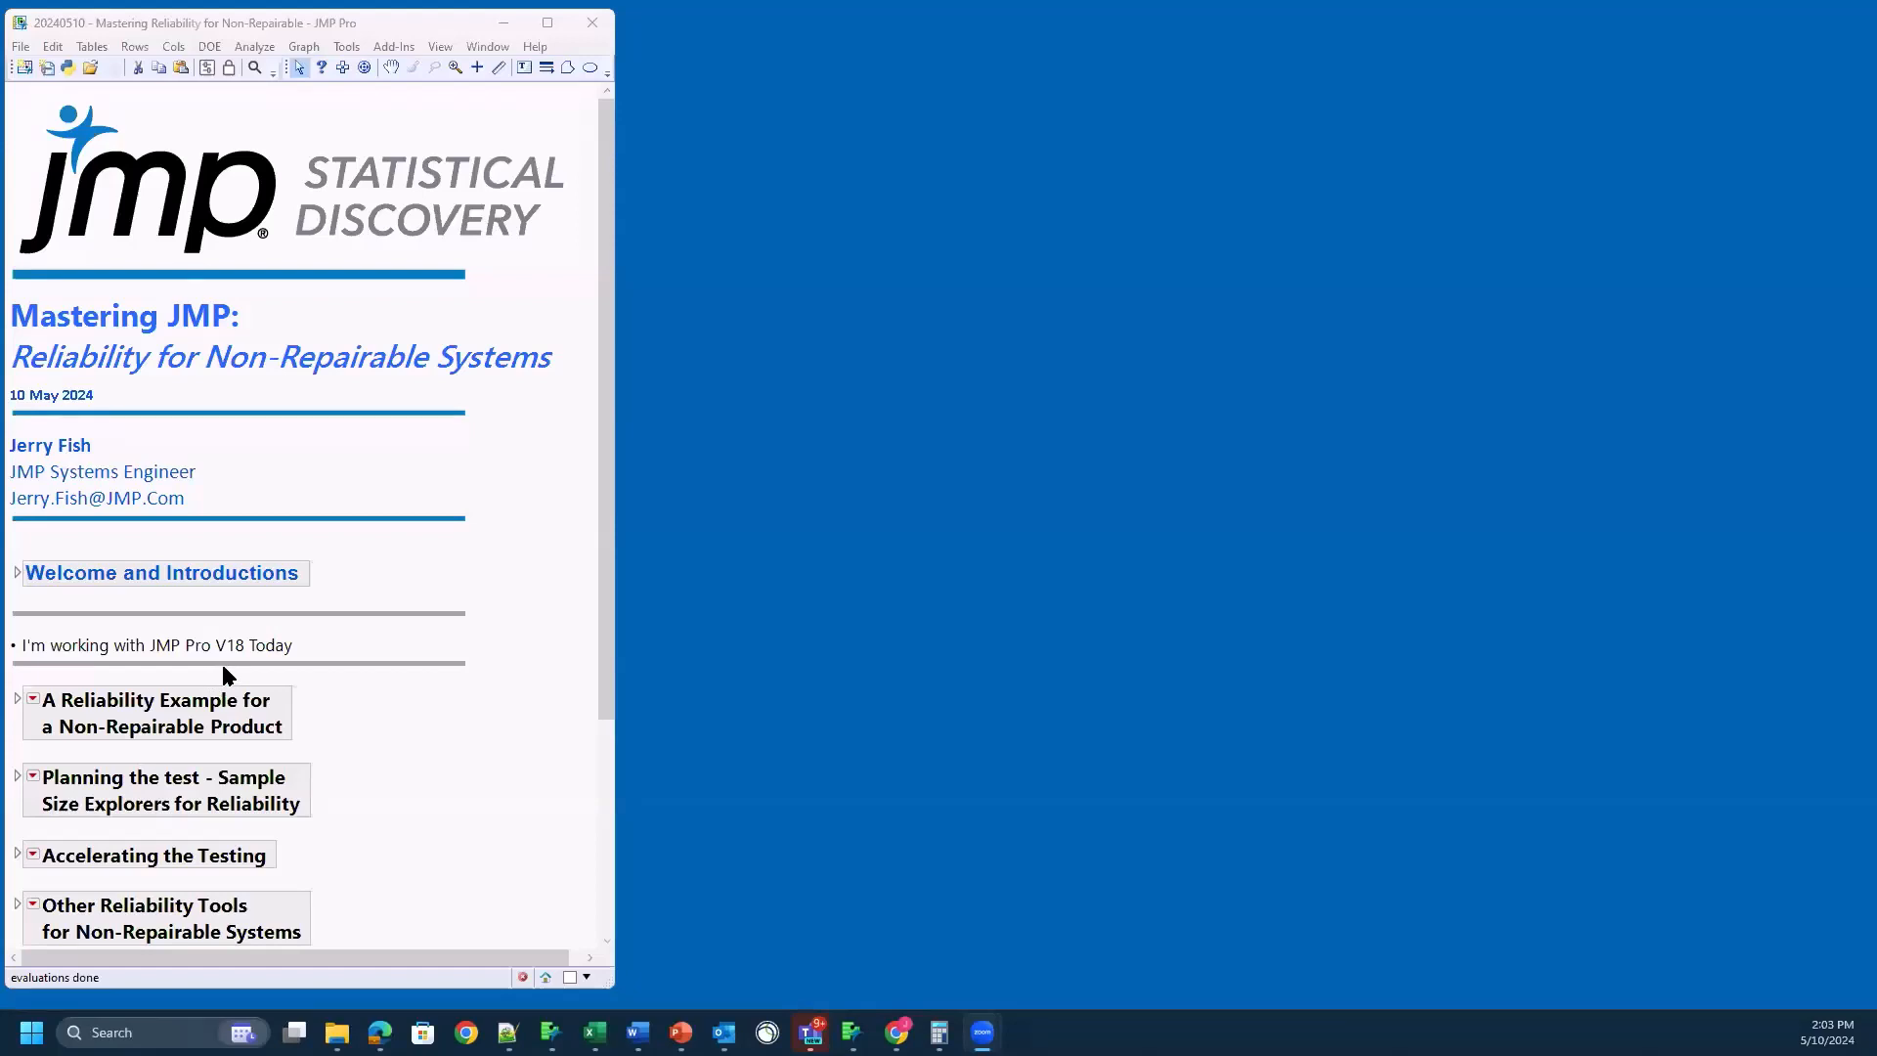
Step: Expand the non-repairable product reliability example down to its Light Bulb slideshow and maximize the journal window
scroll(233, 675, "down", 3)
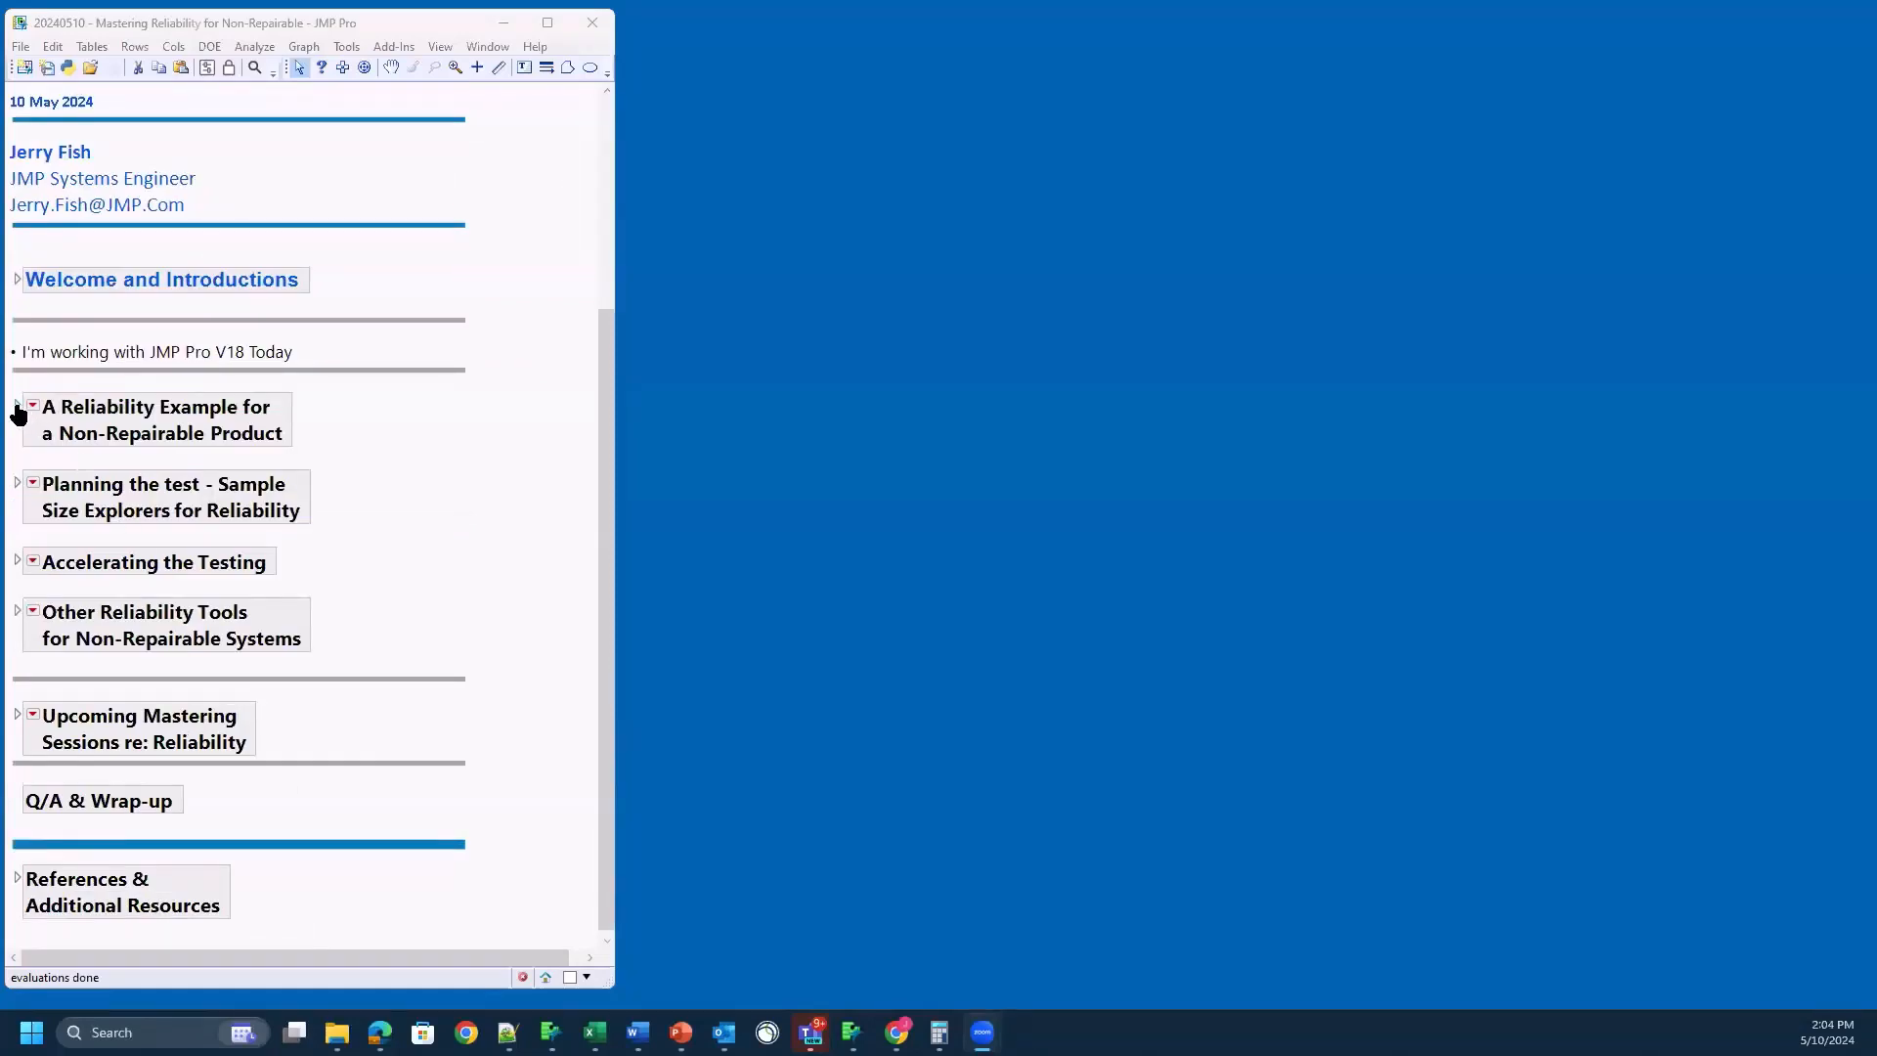
left_click(17, 409)
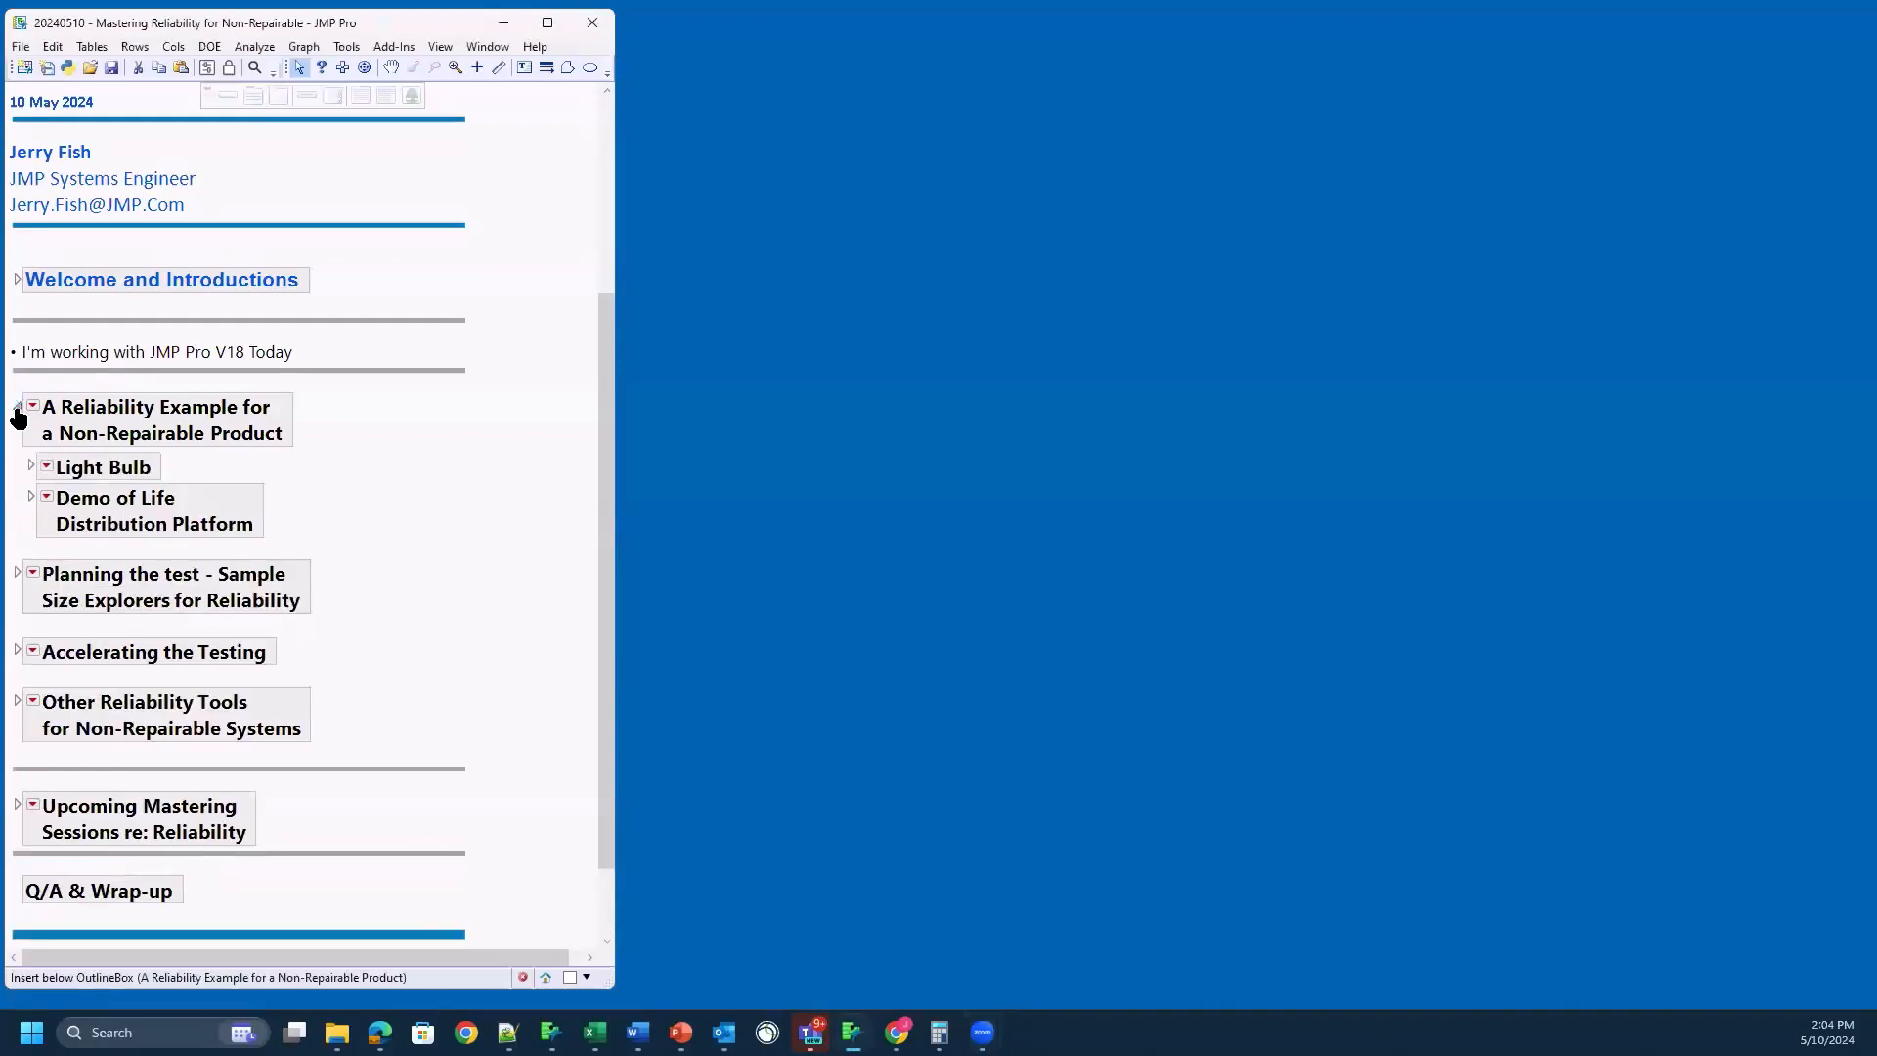
left_click(30, 467)
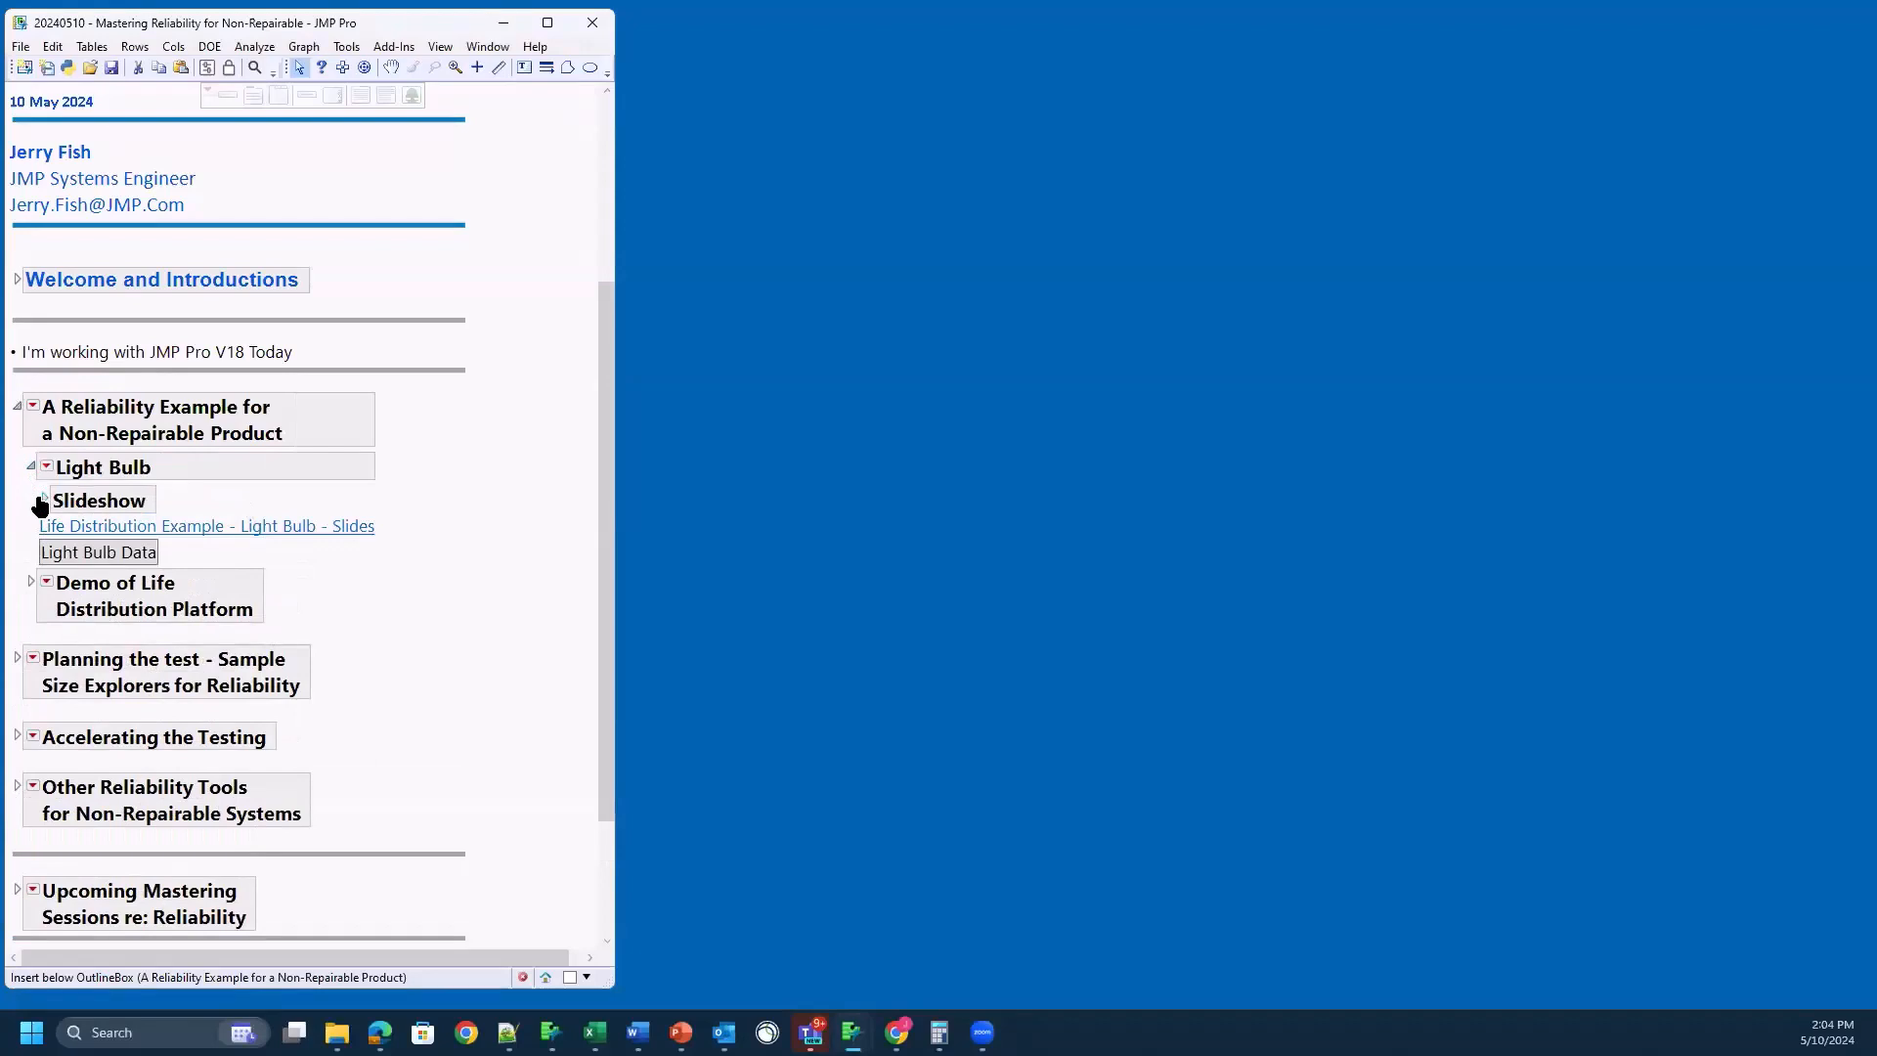
left_click(43, 499)
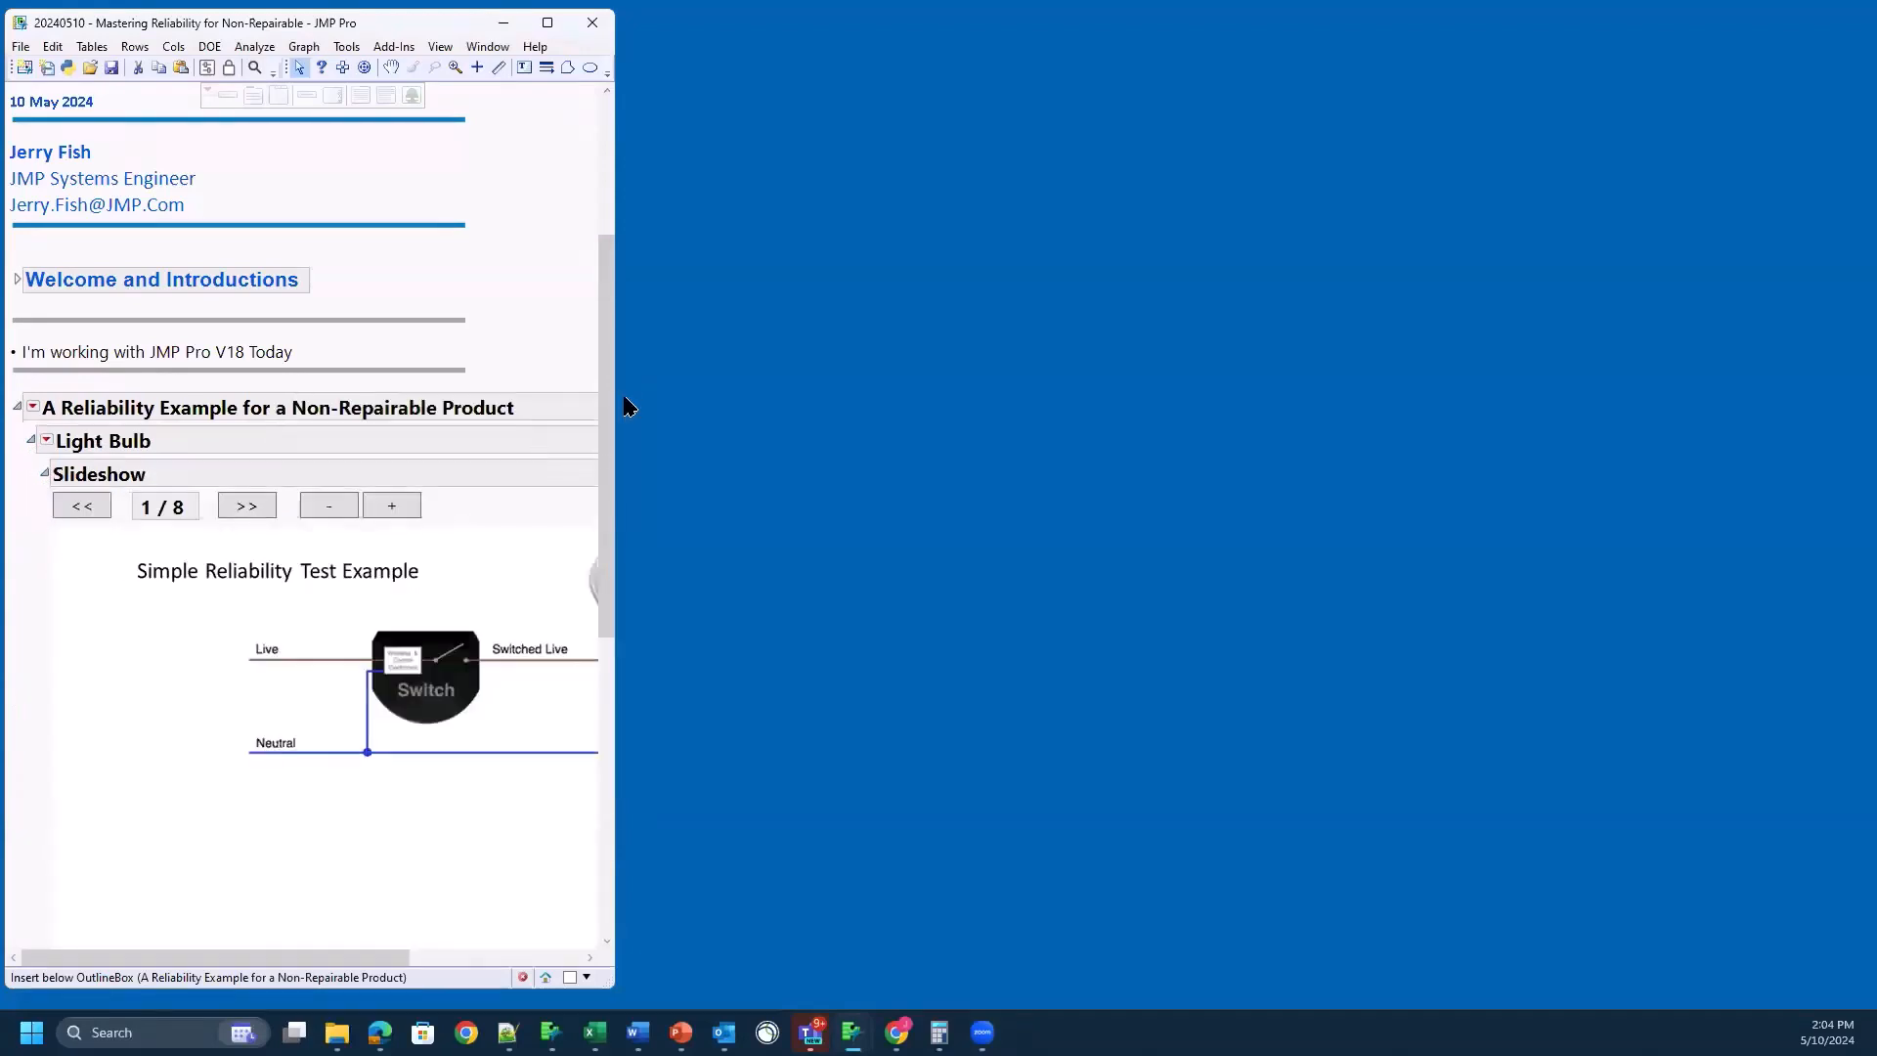
left_click(547, 24)
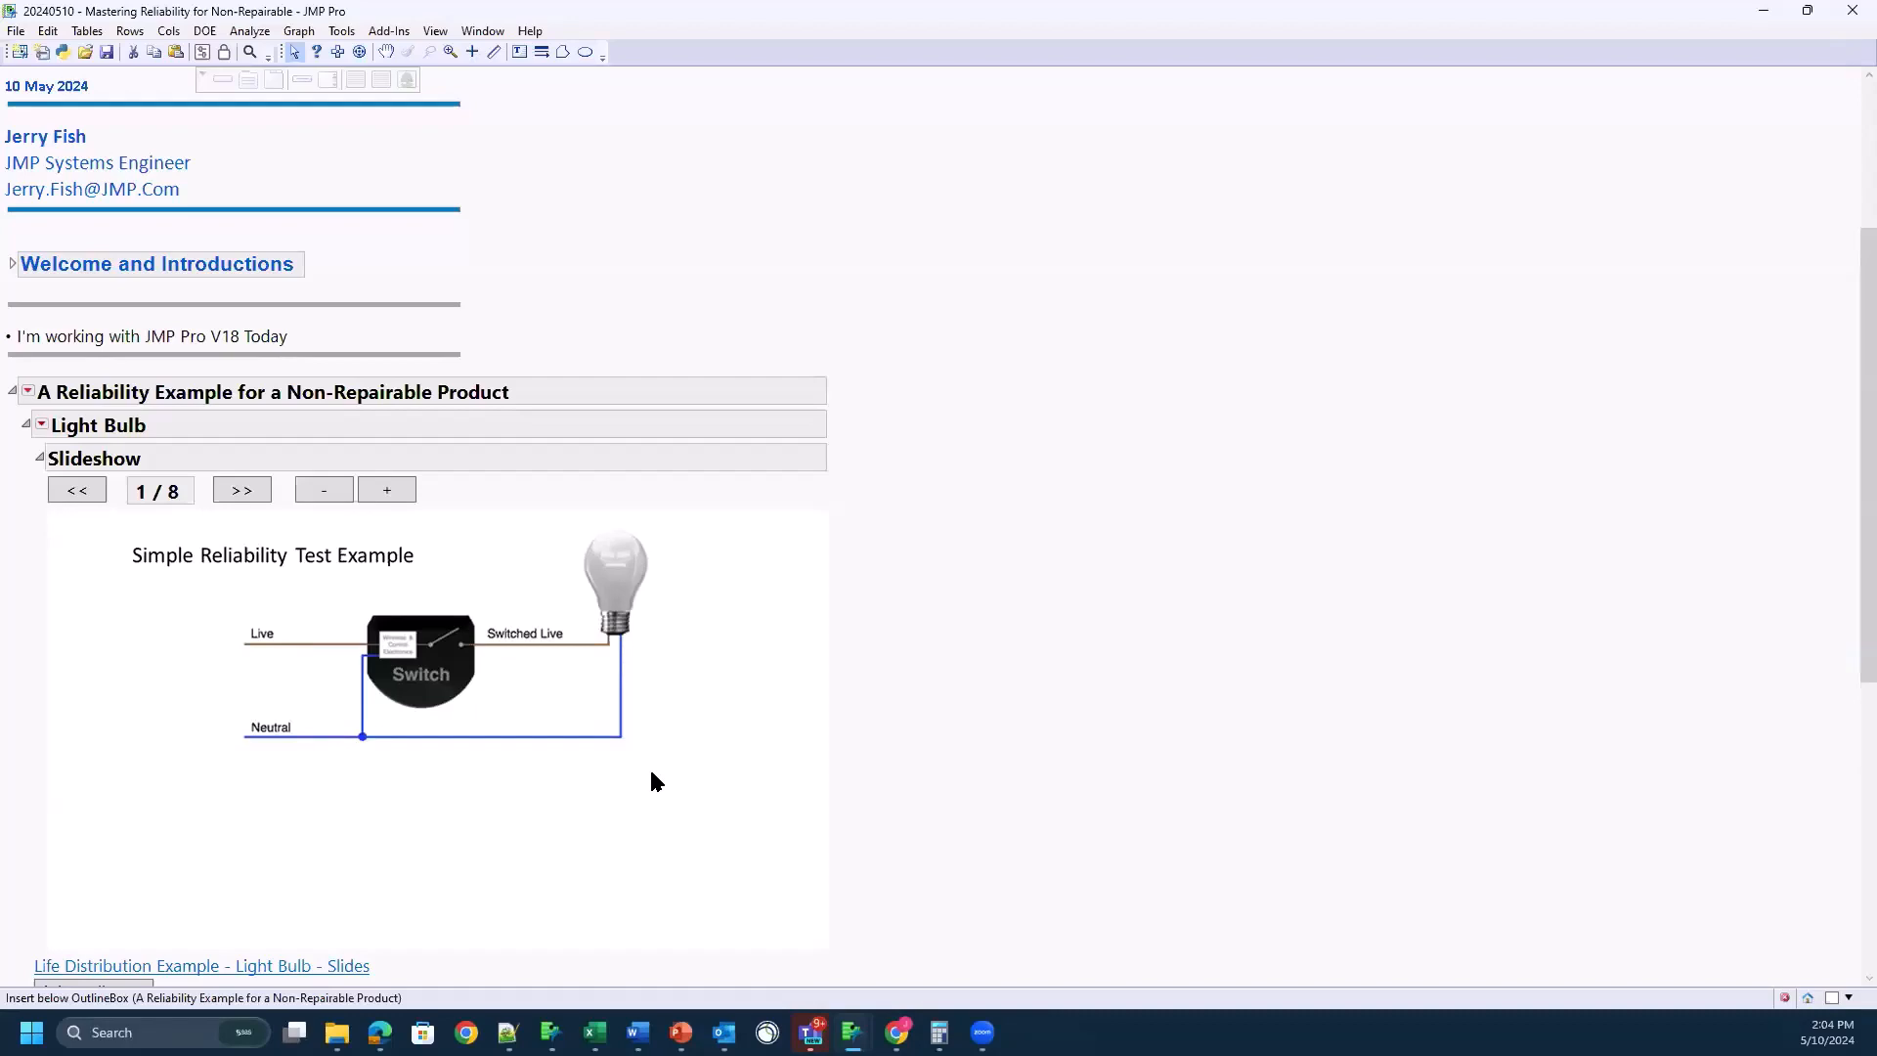
scroll(330, 557, "down", 3)
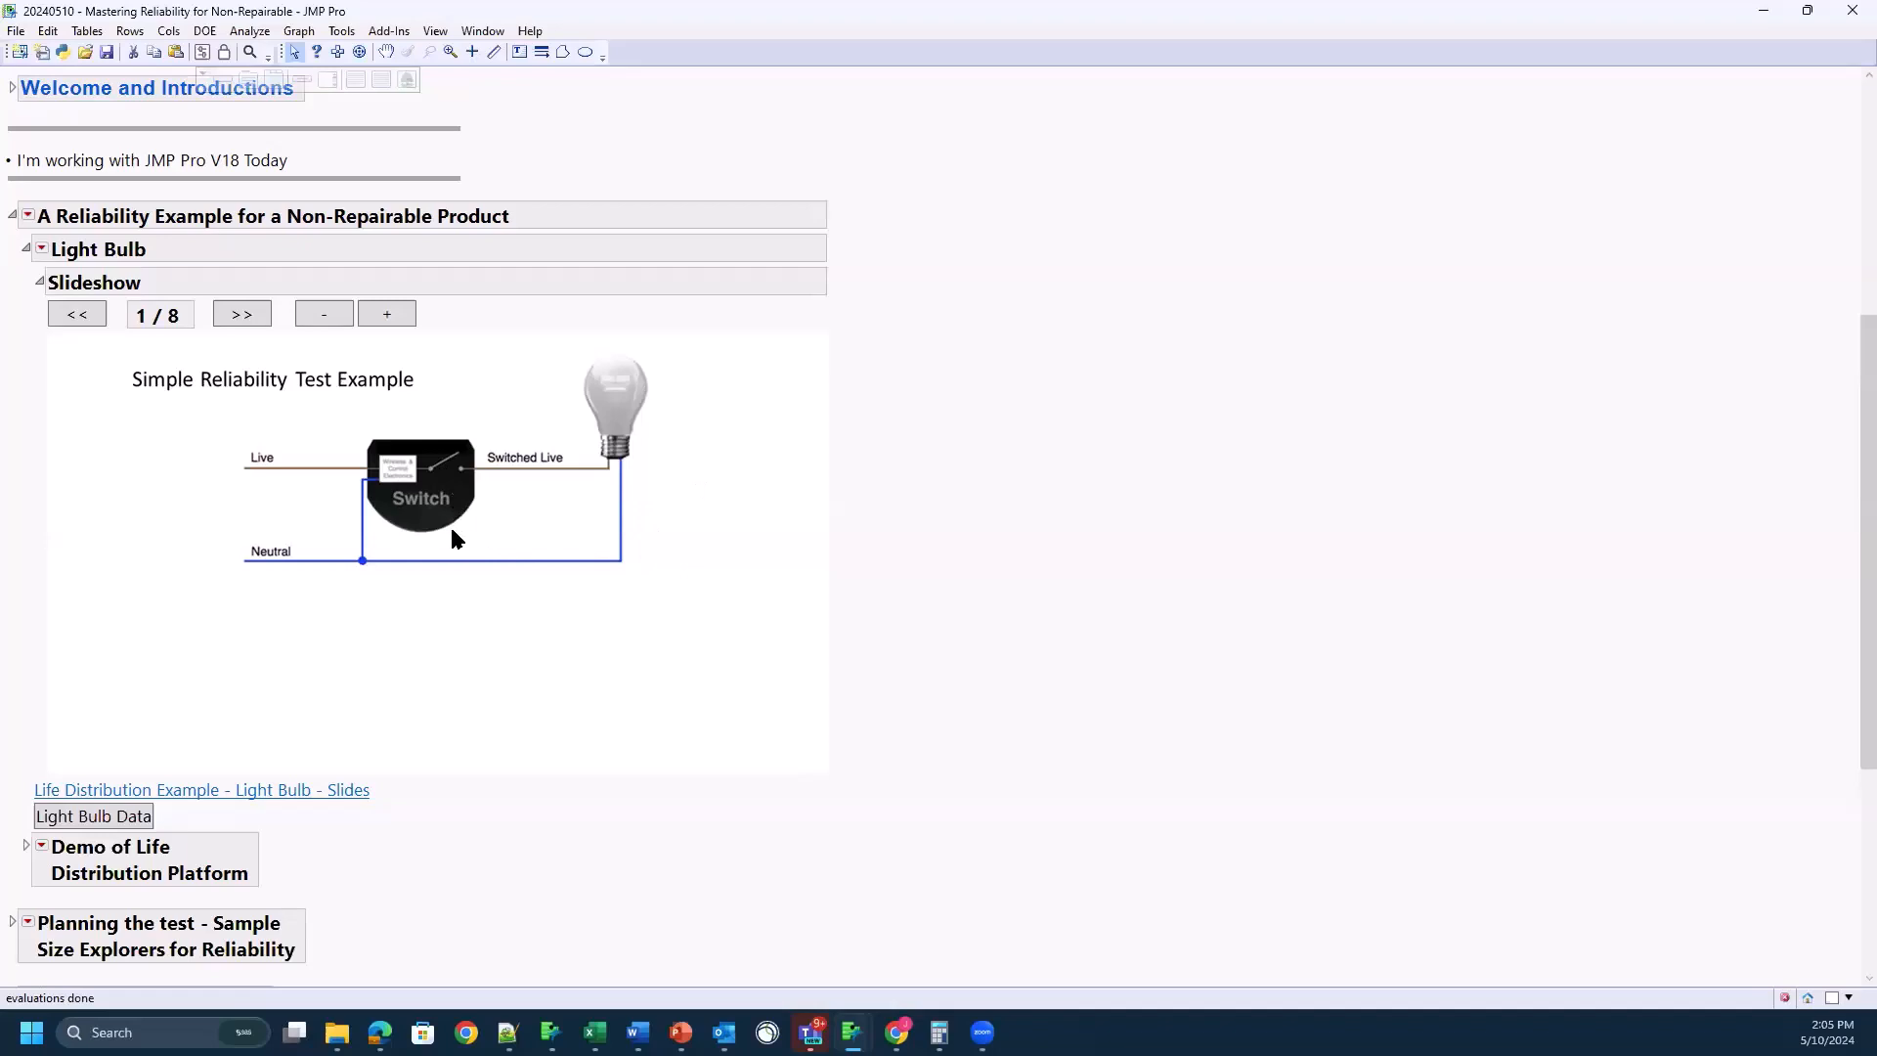
Step: Advance the Light Bulb slideshow to slide 5, reading each slide of the simple reliability test example
left_click(231, 318)
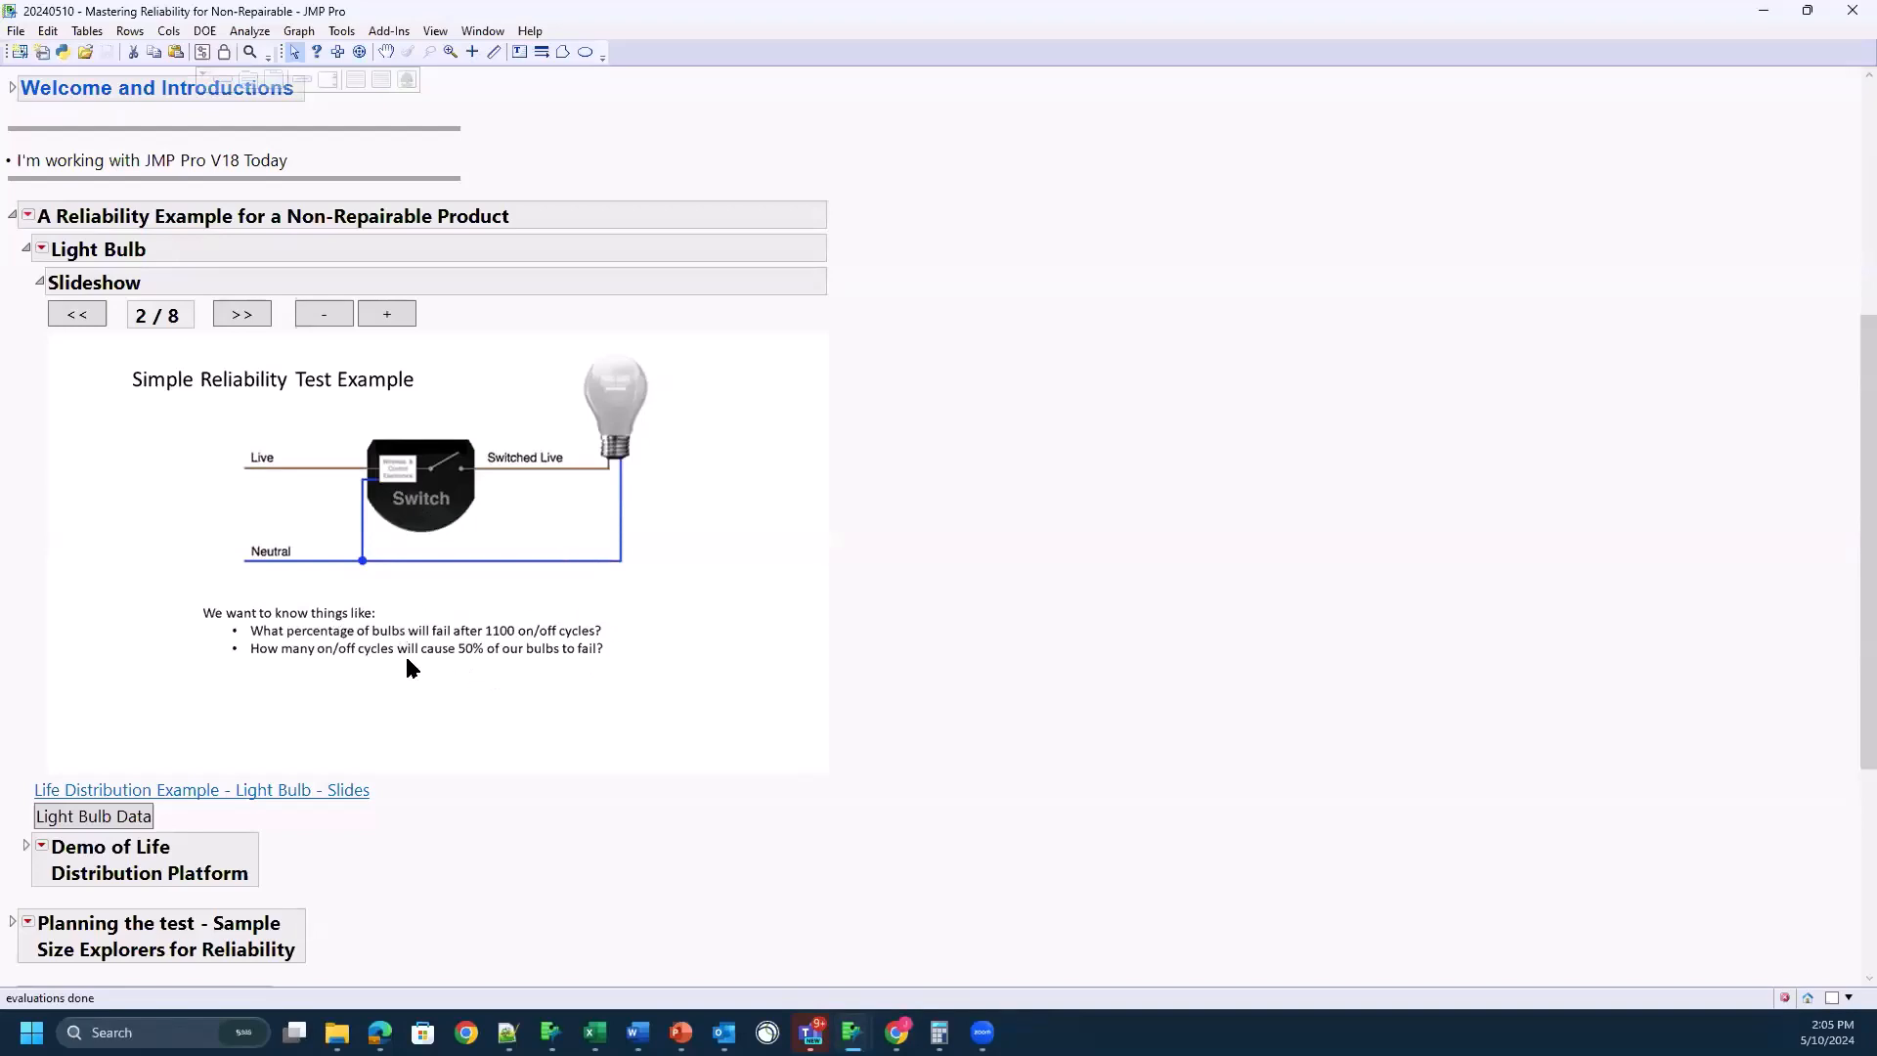
left_click(241, 315)
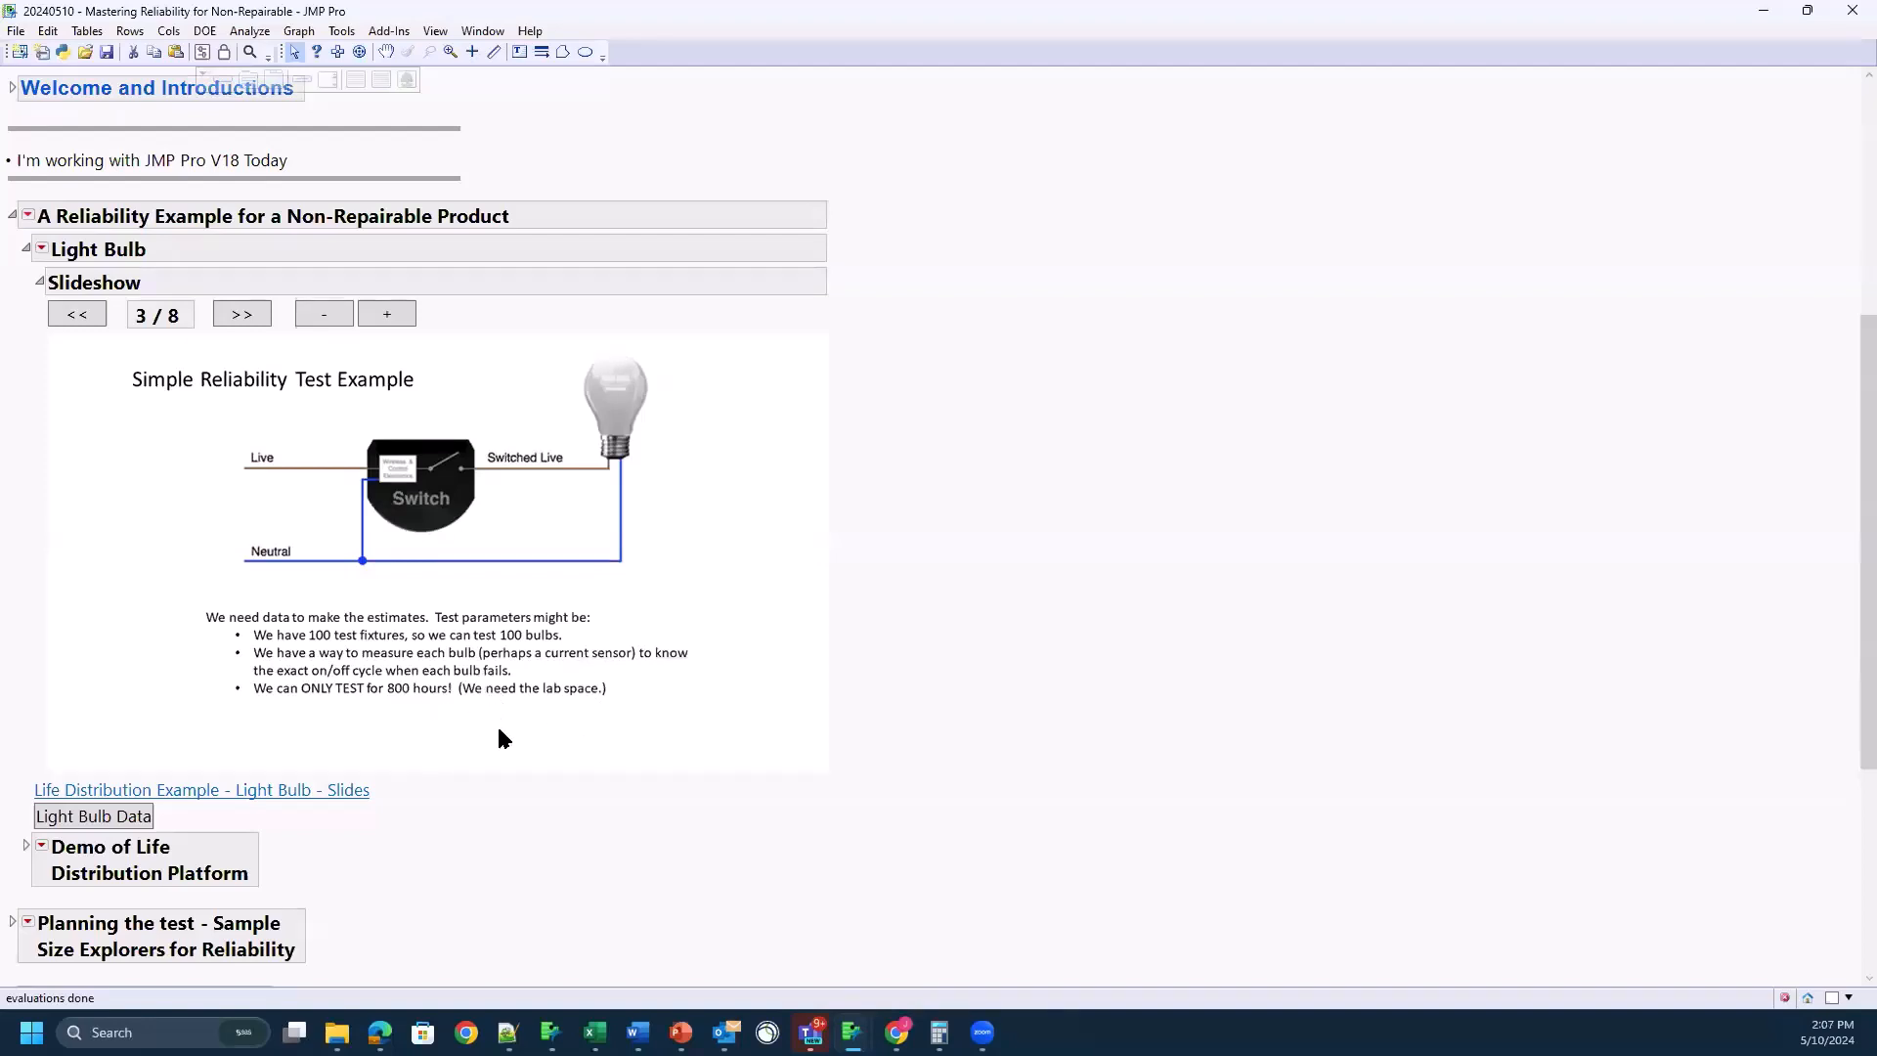
left_click(242, 313)
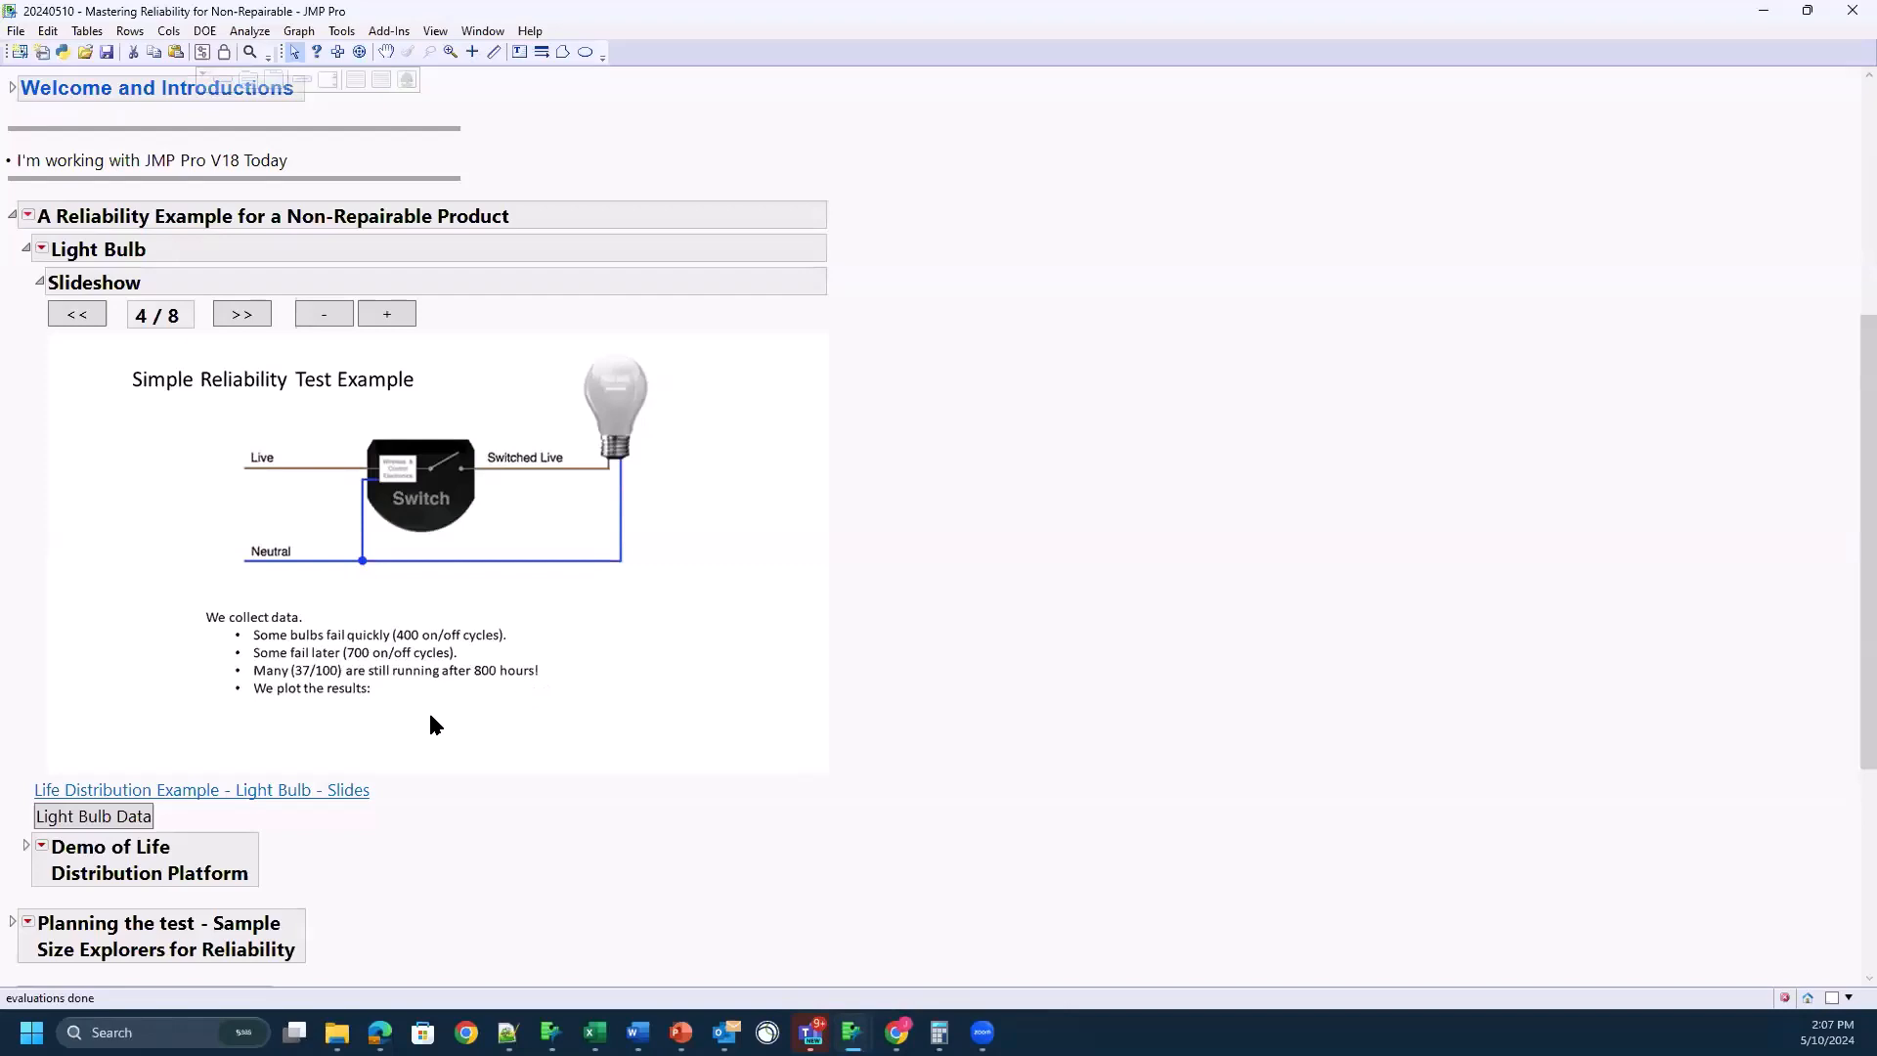
left_click(243, 315)
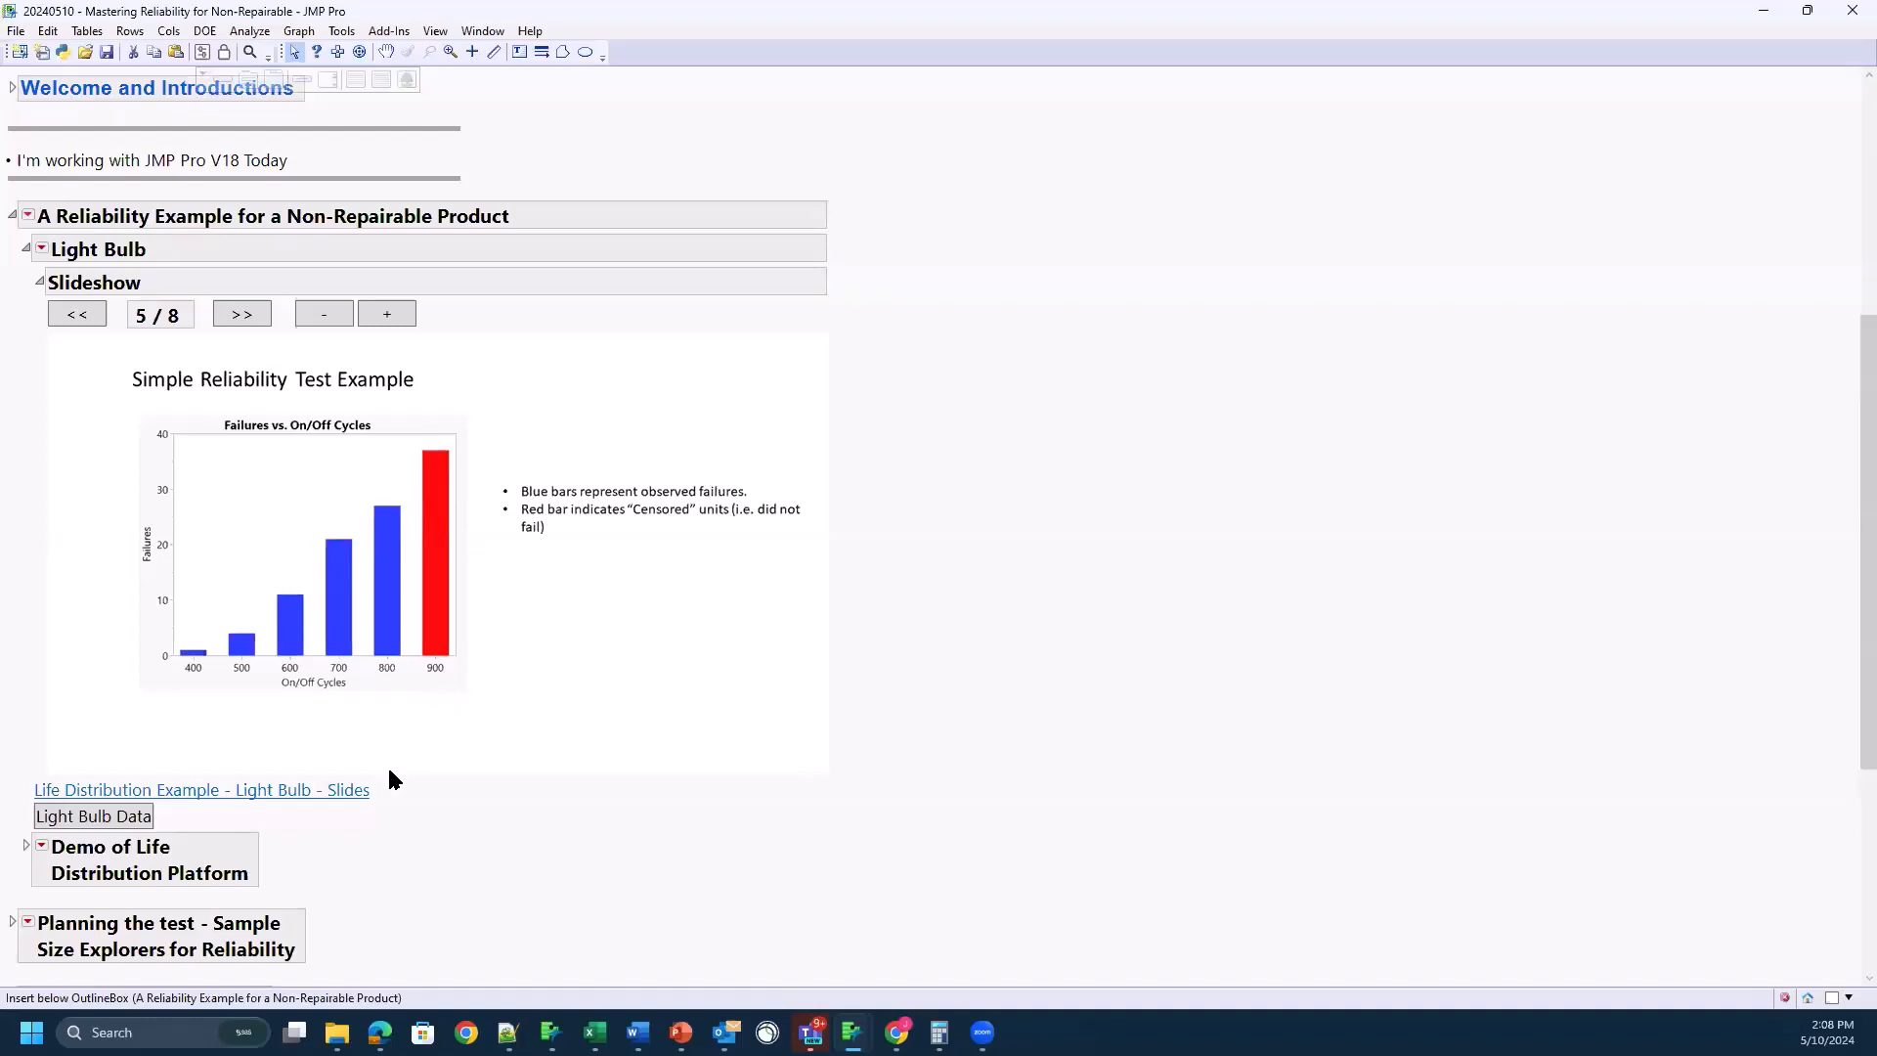
Step: Enlarge the slideshow by three increments and advance it to slide 7
scroll(350, 841, "down", 1)
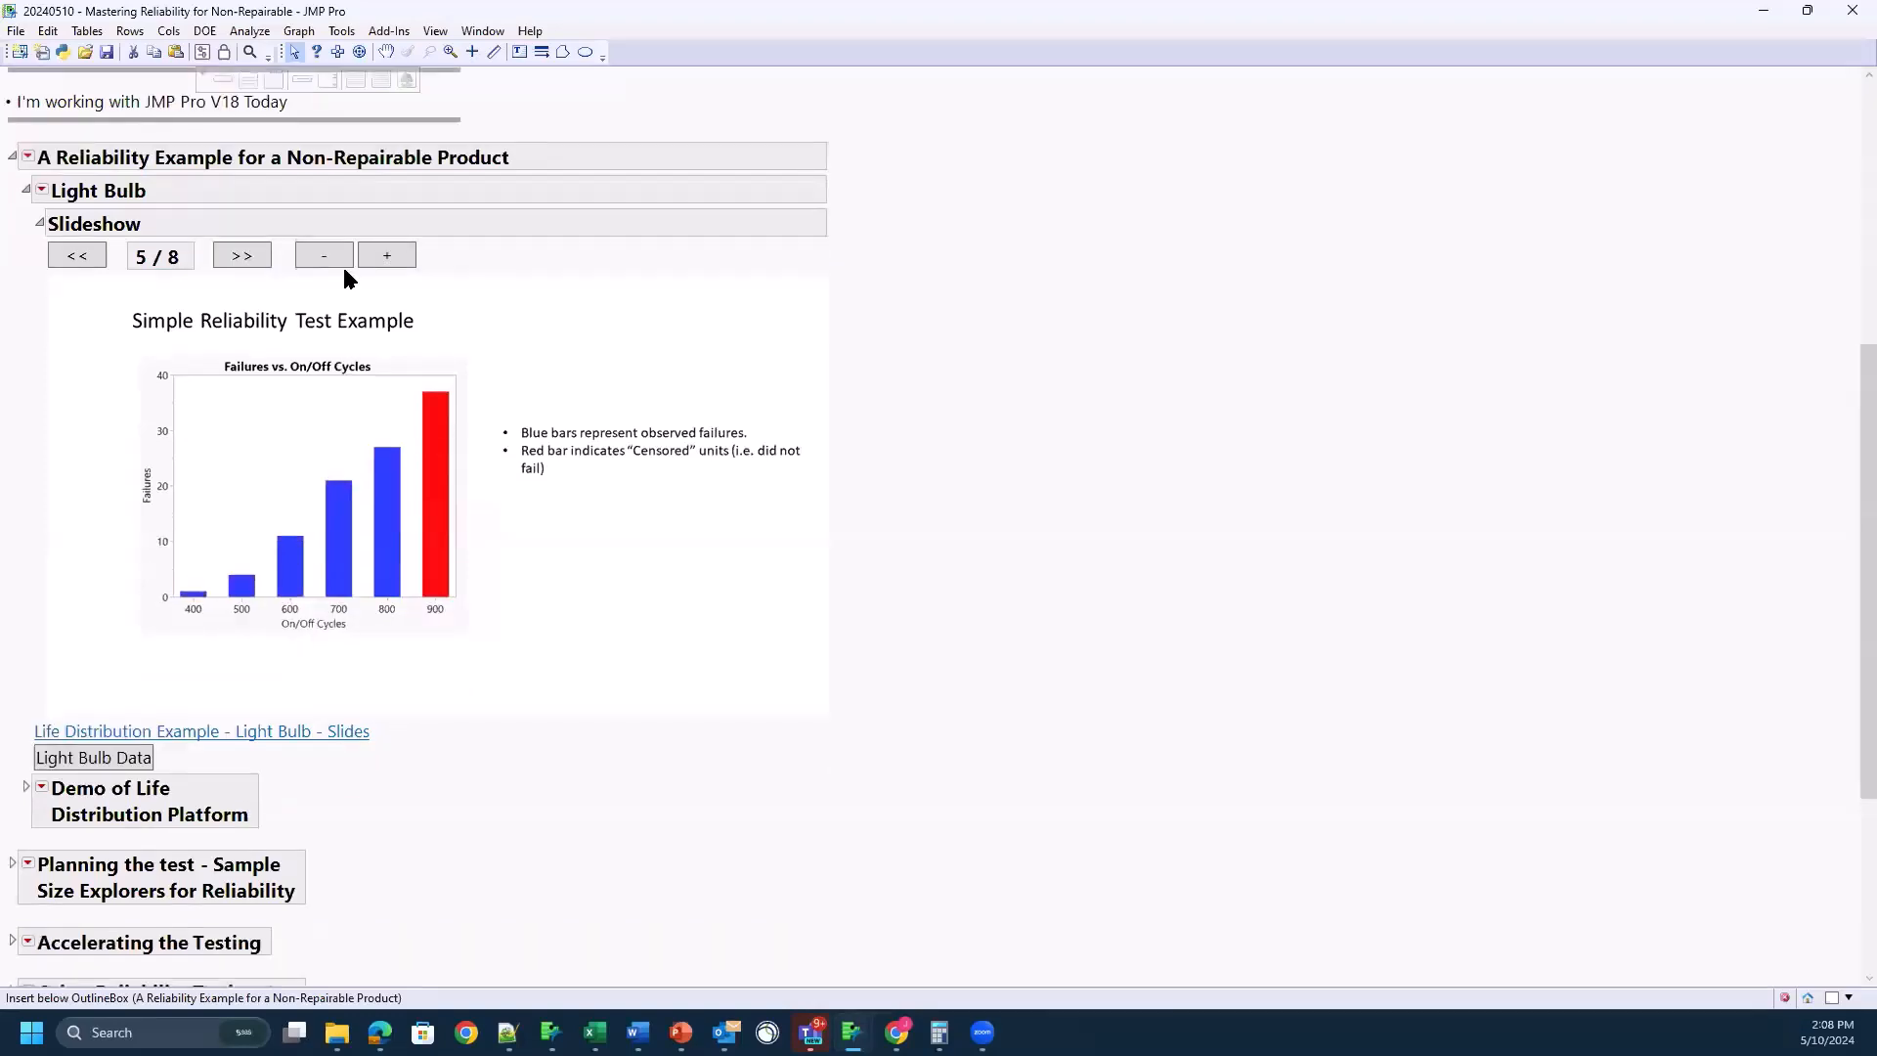
left_click(375, 259)
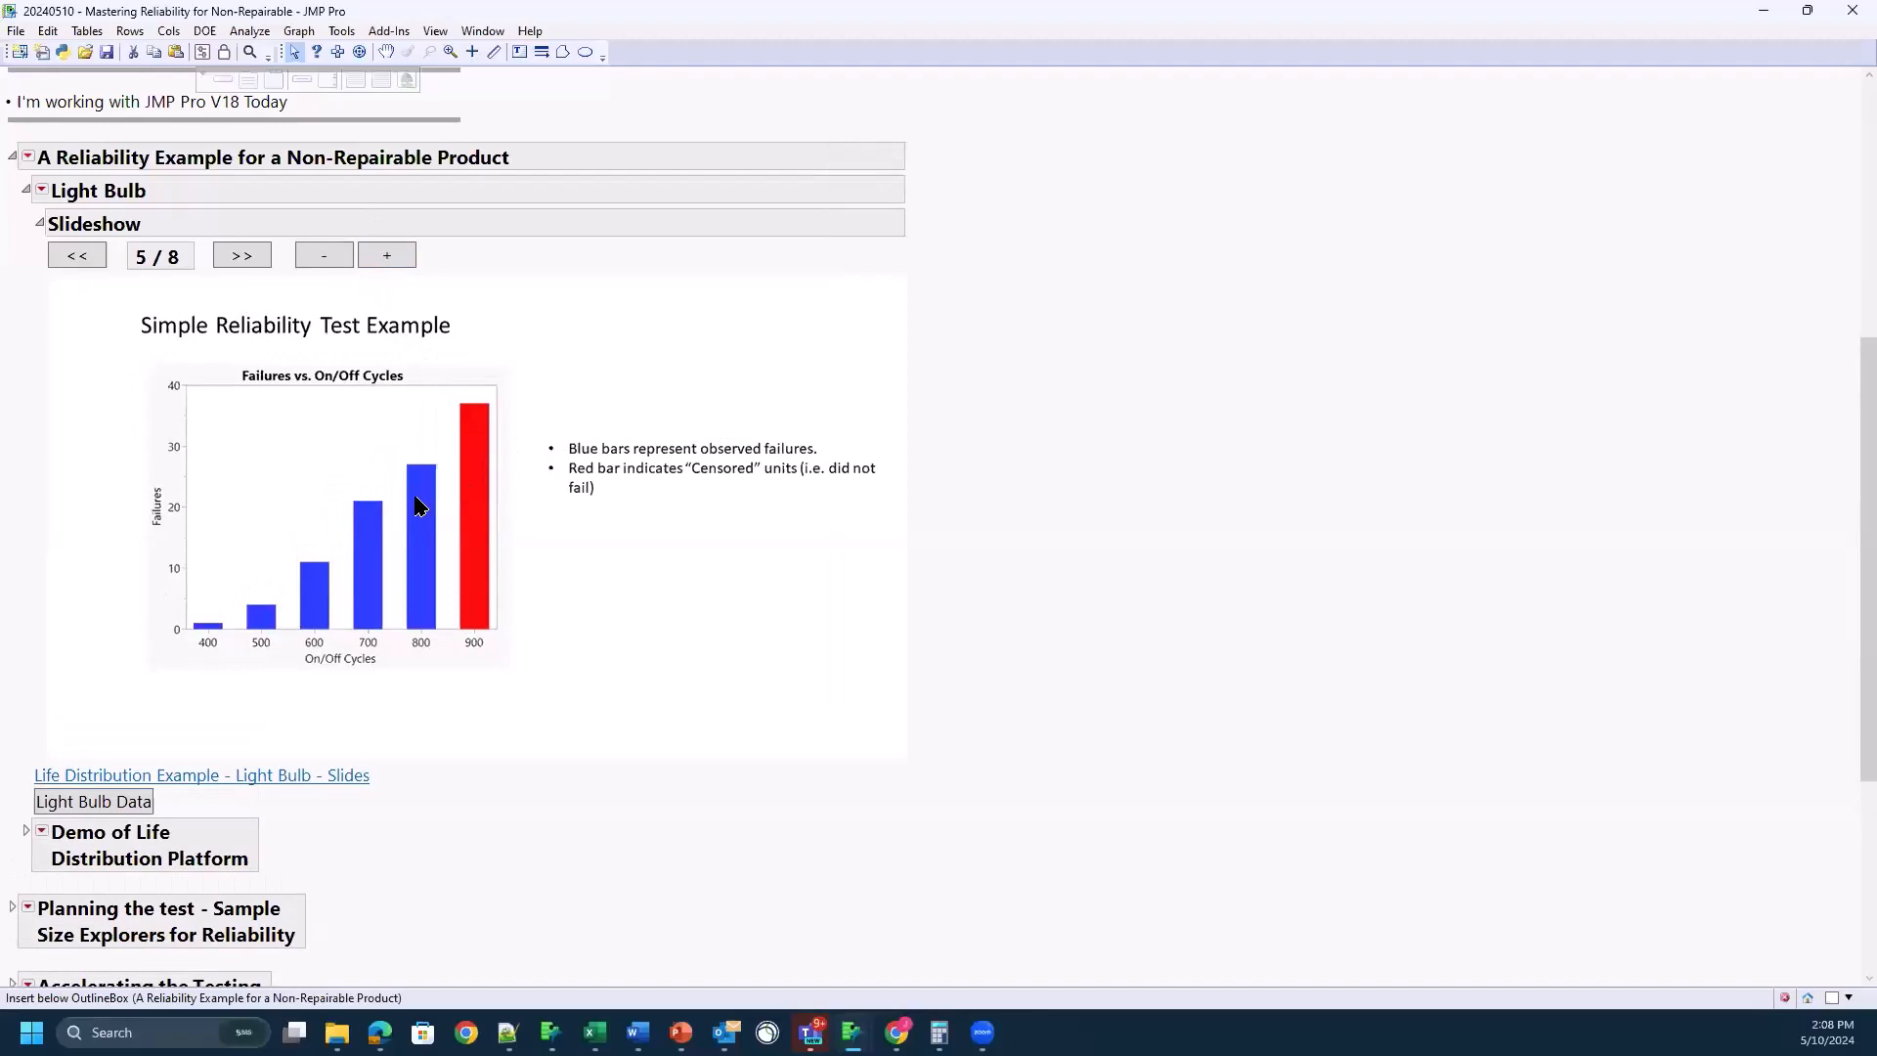
left_click(387, 258)
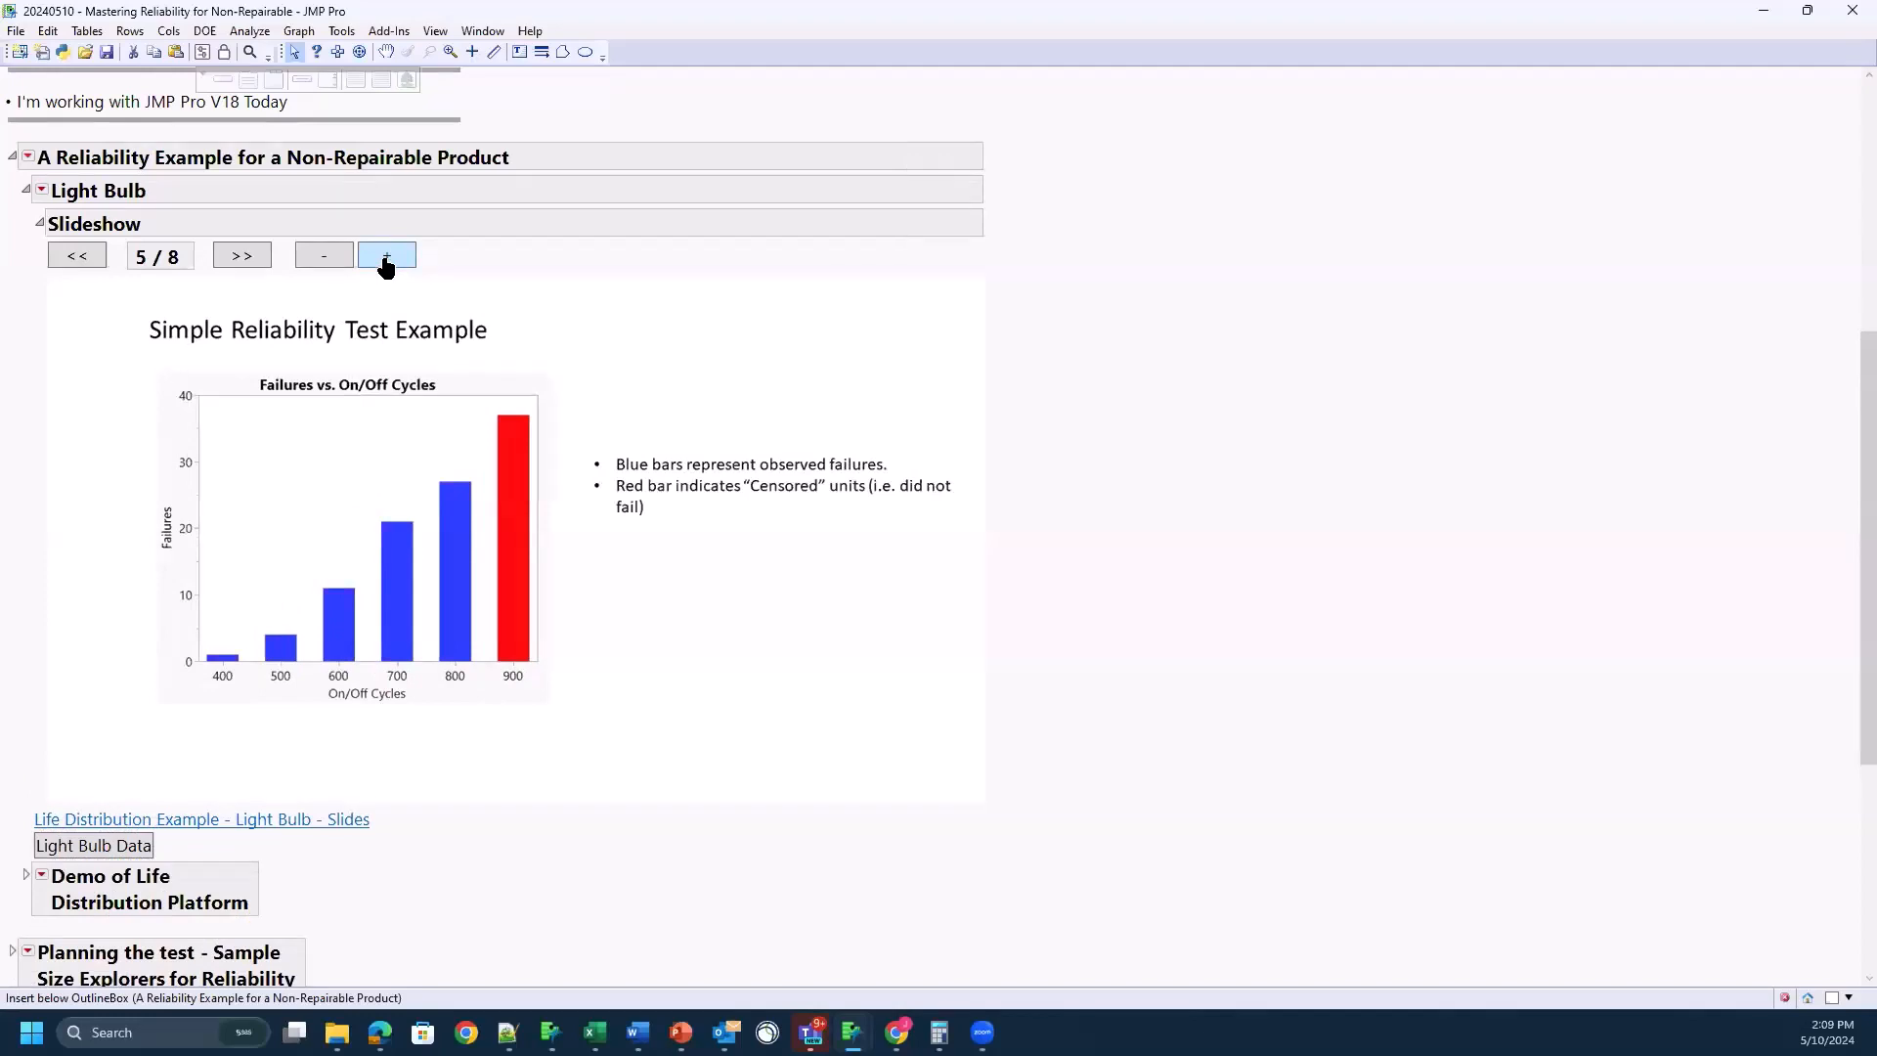
left_click(387, 258)
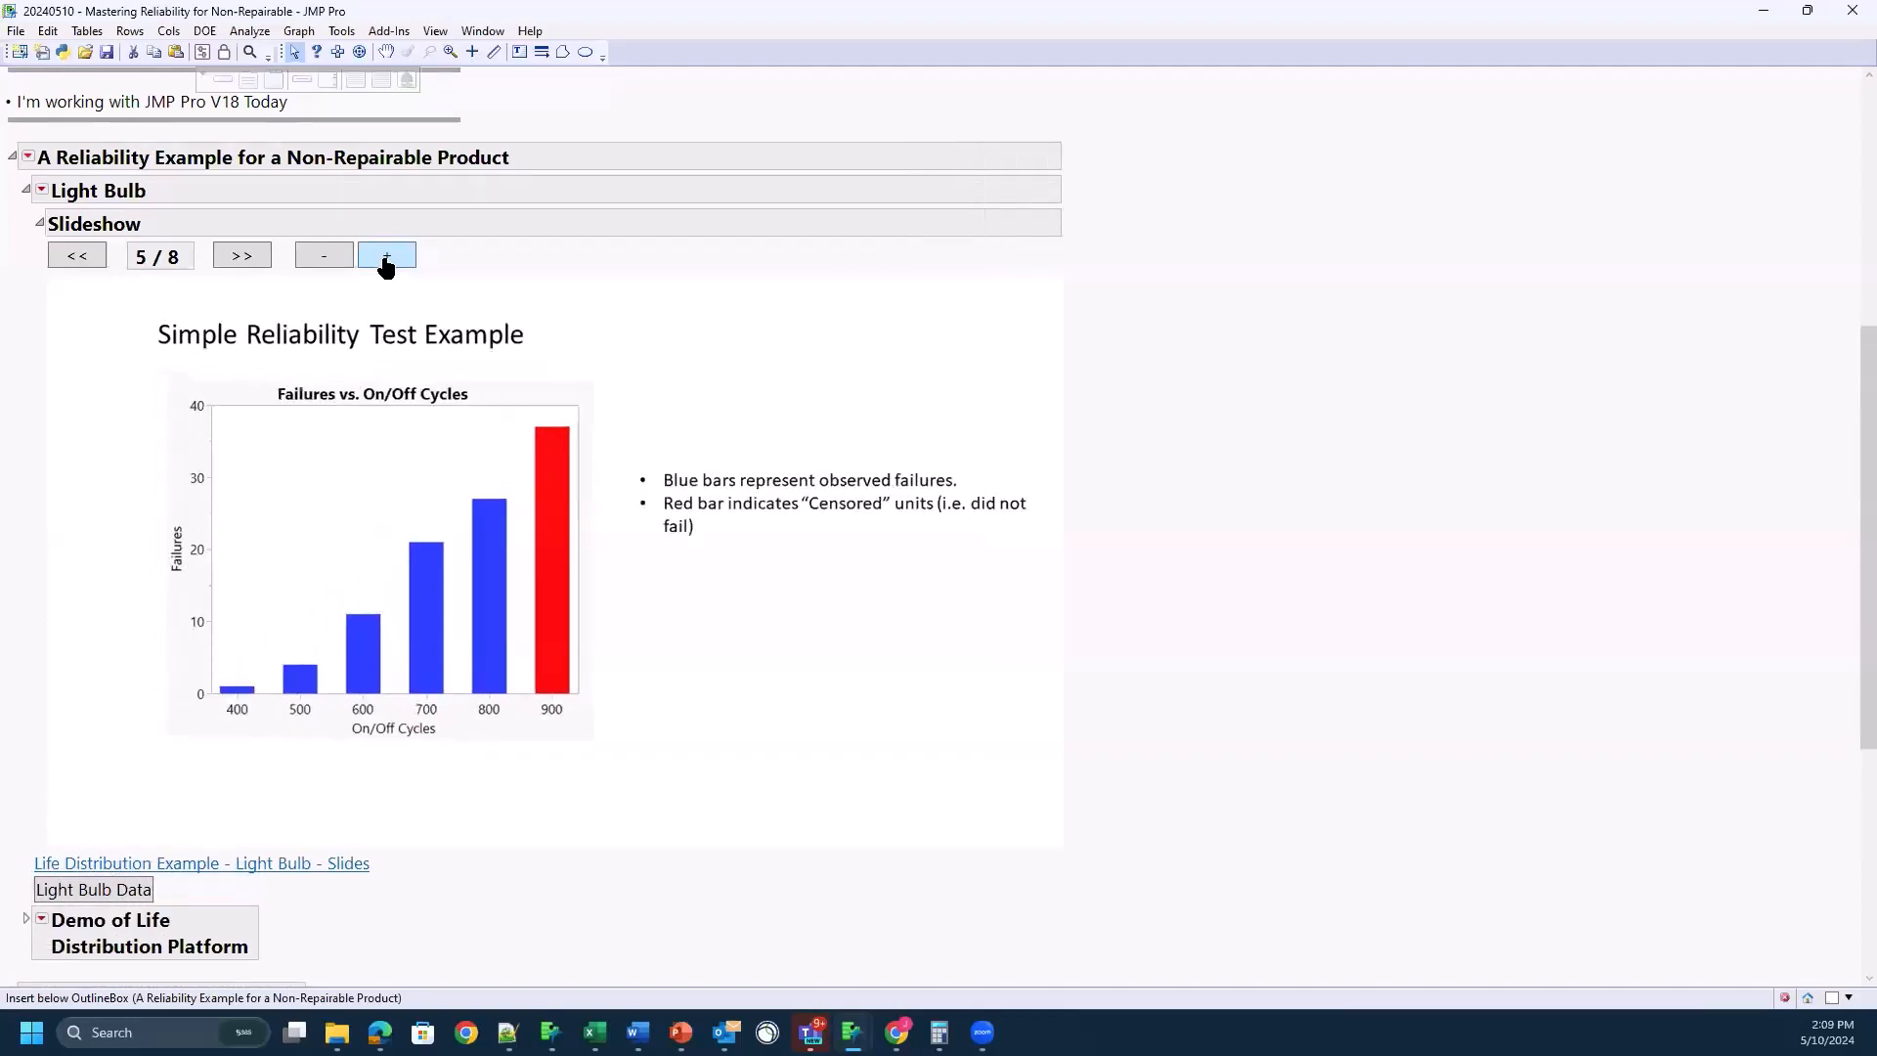
left_click(230, 258)
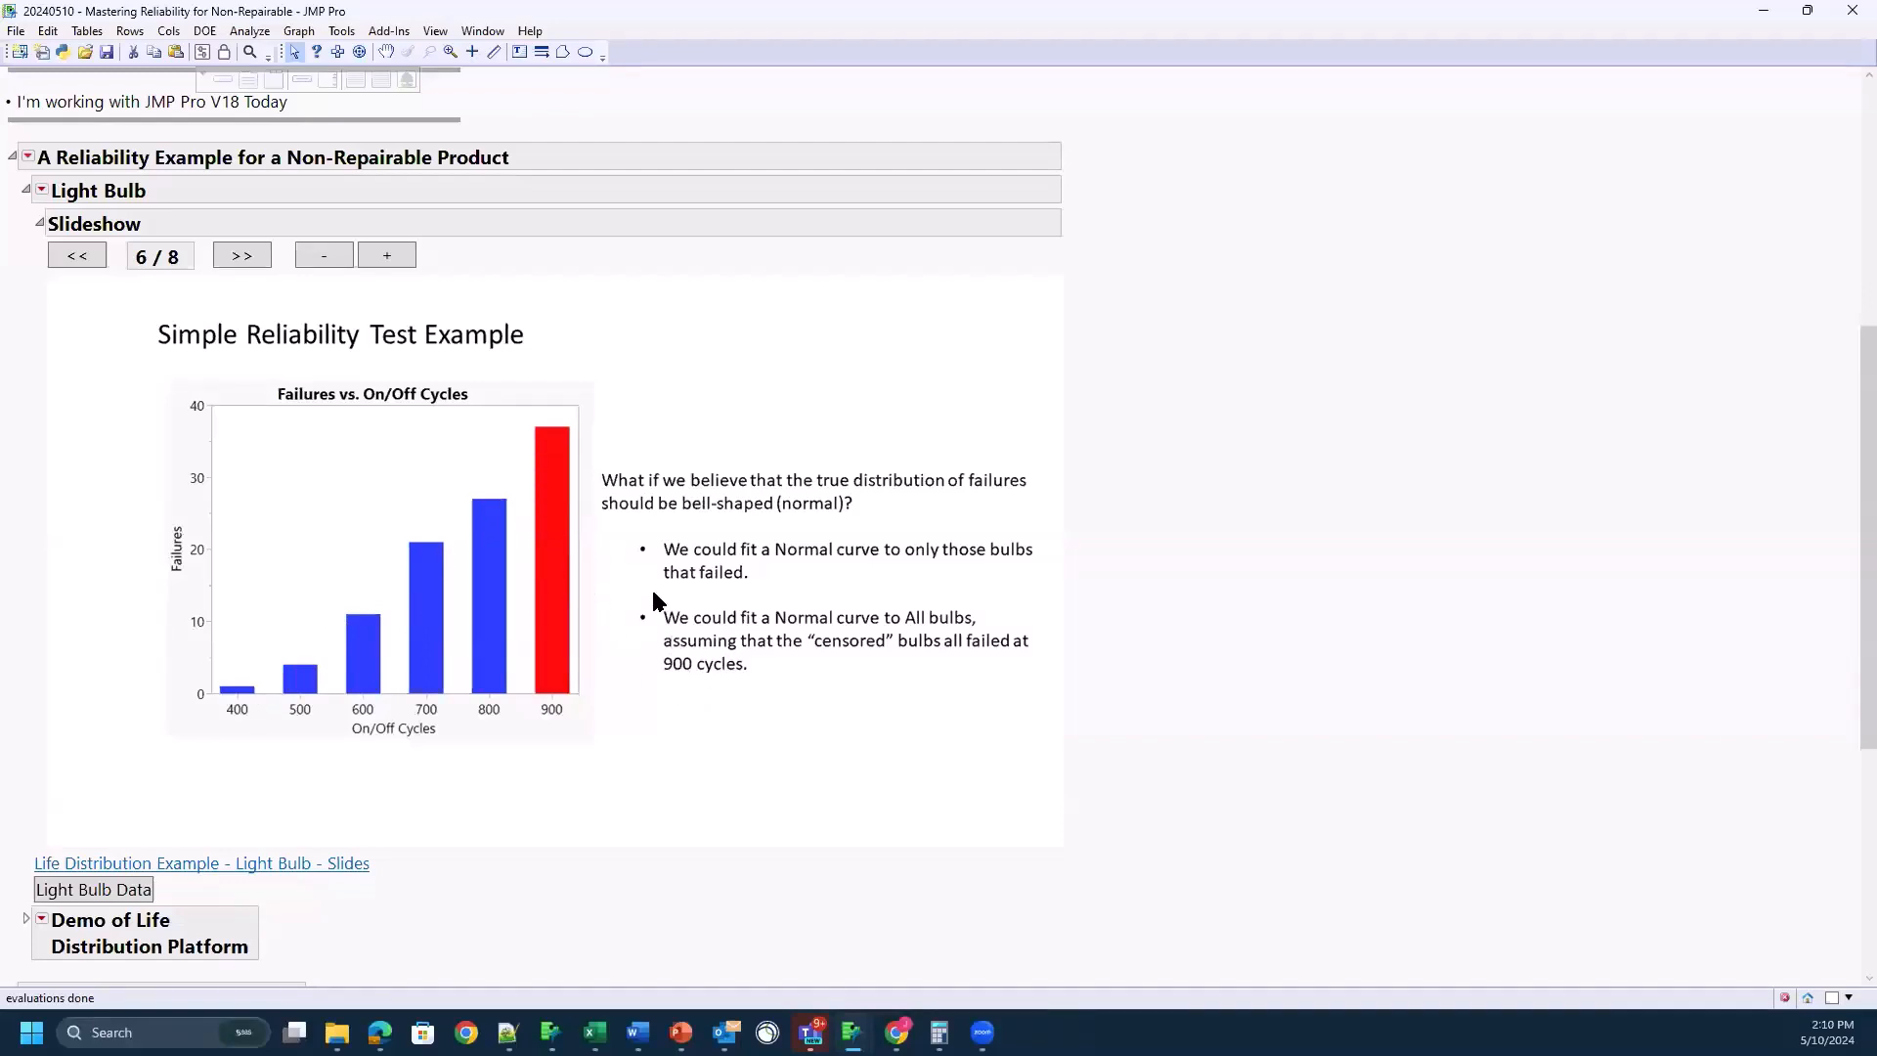
left_click(243, 258)
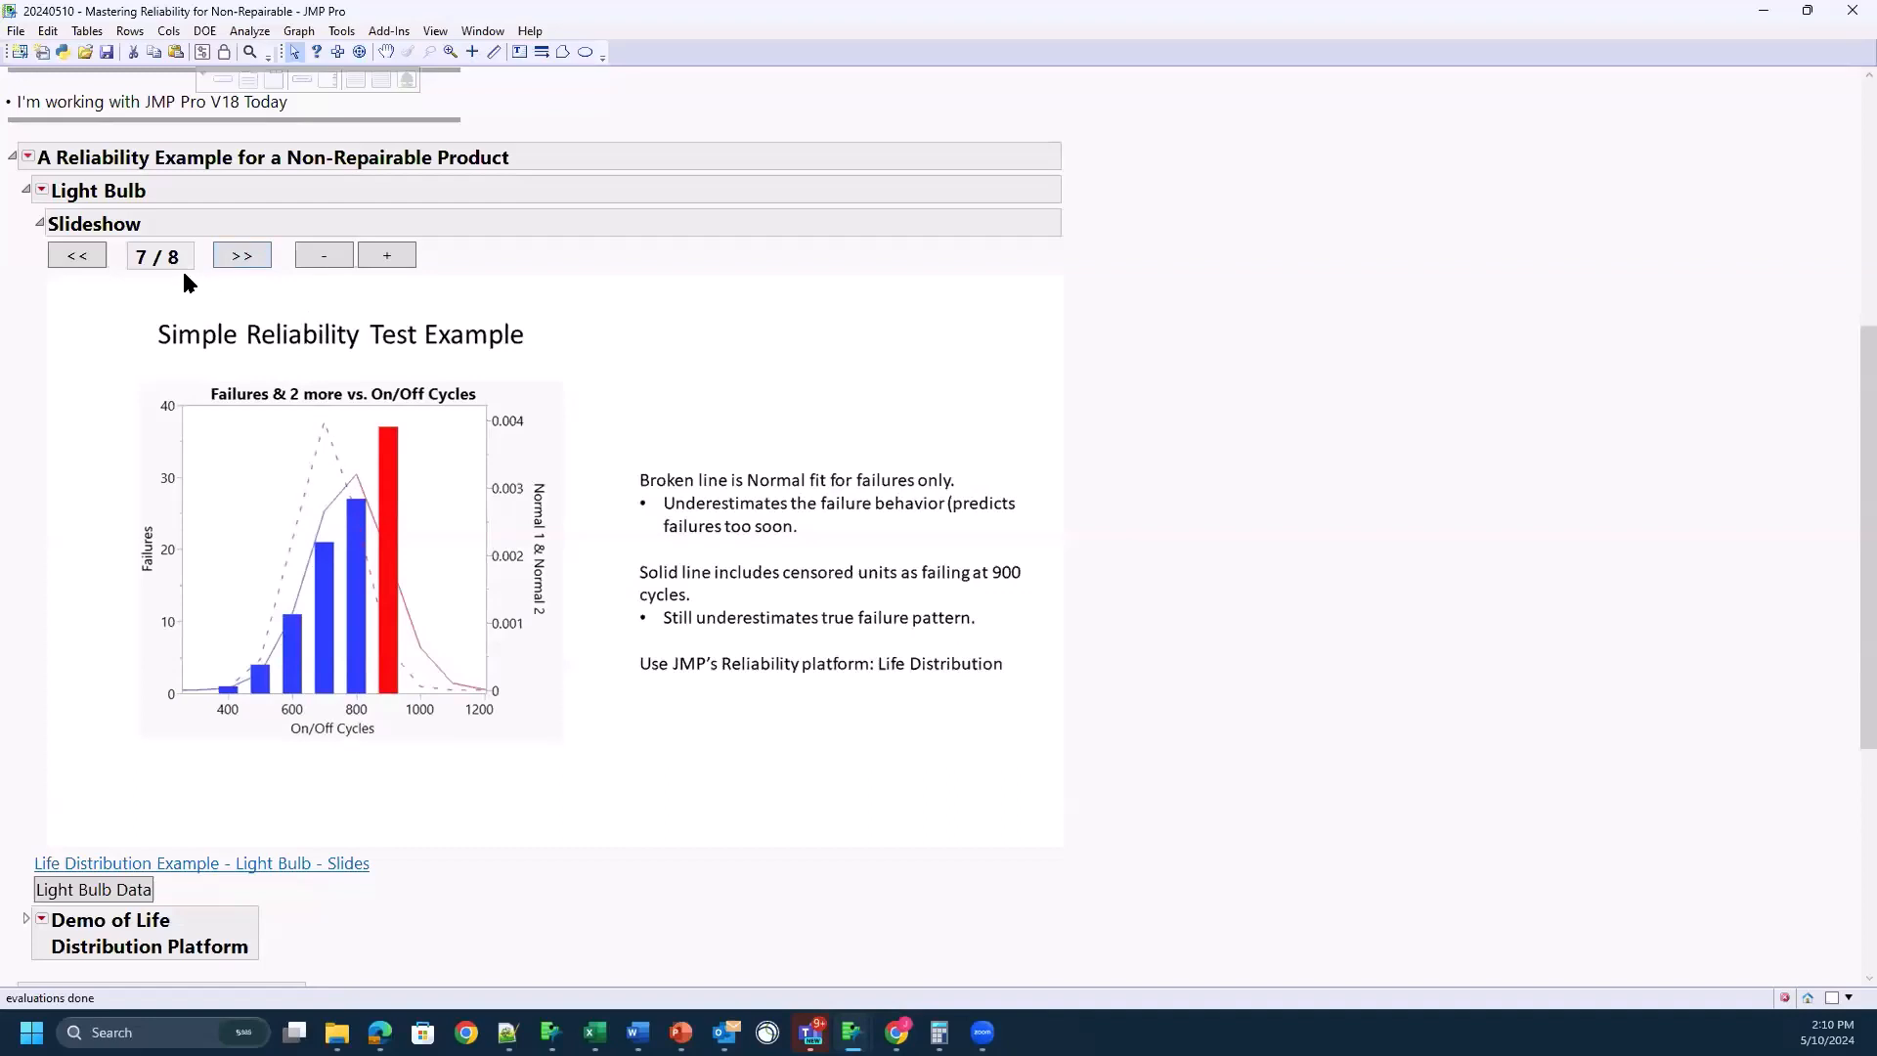
Step: Collapse and re-expand the Light Bulb section, and open its Light Bulb Data table in a maximized window
left_click(27, 192)
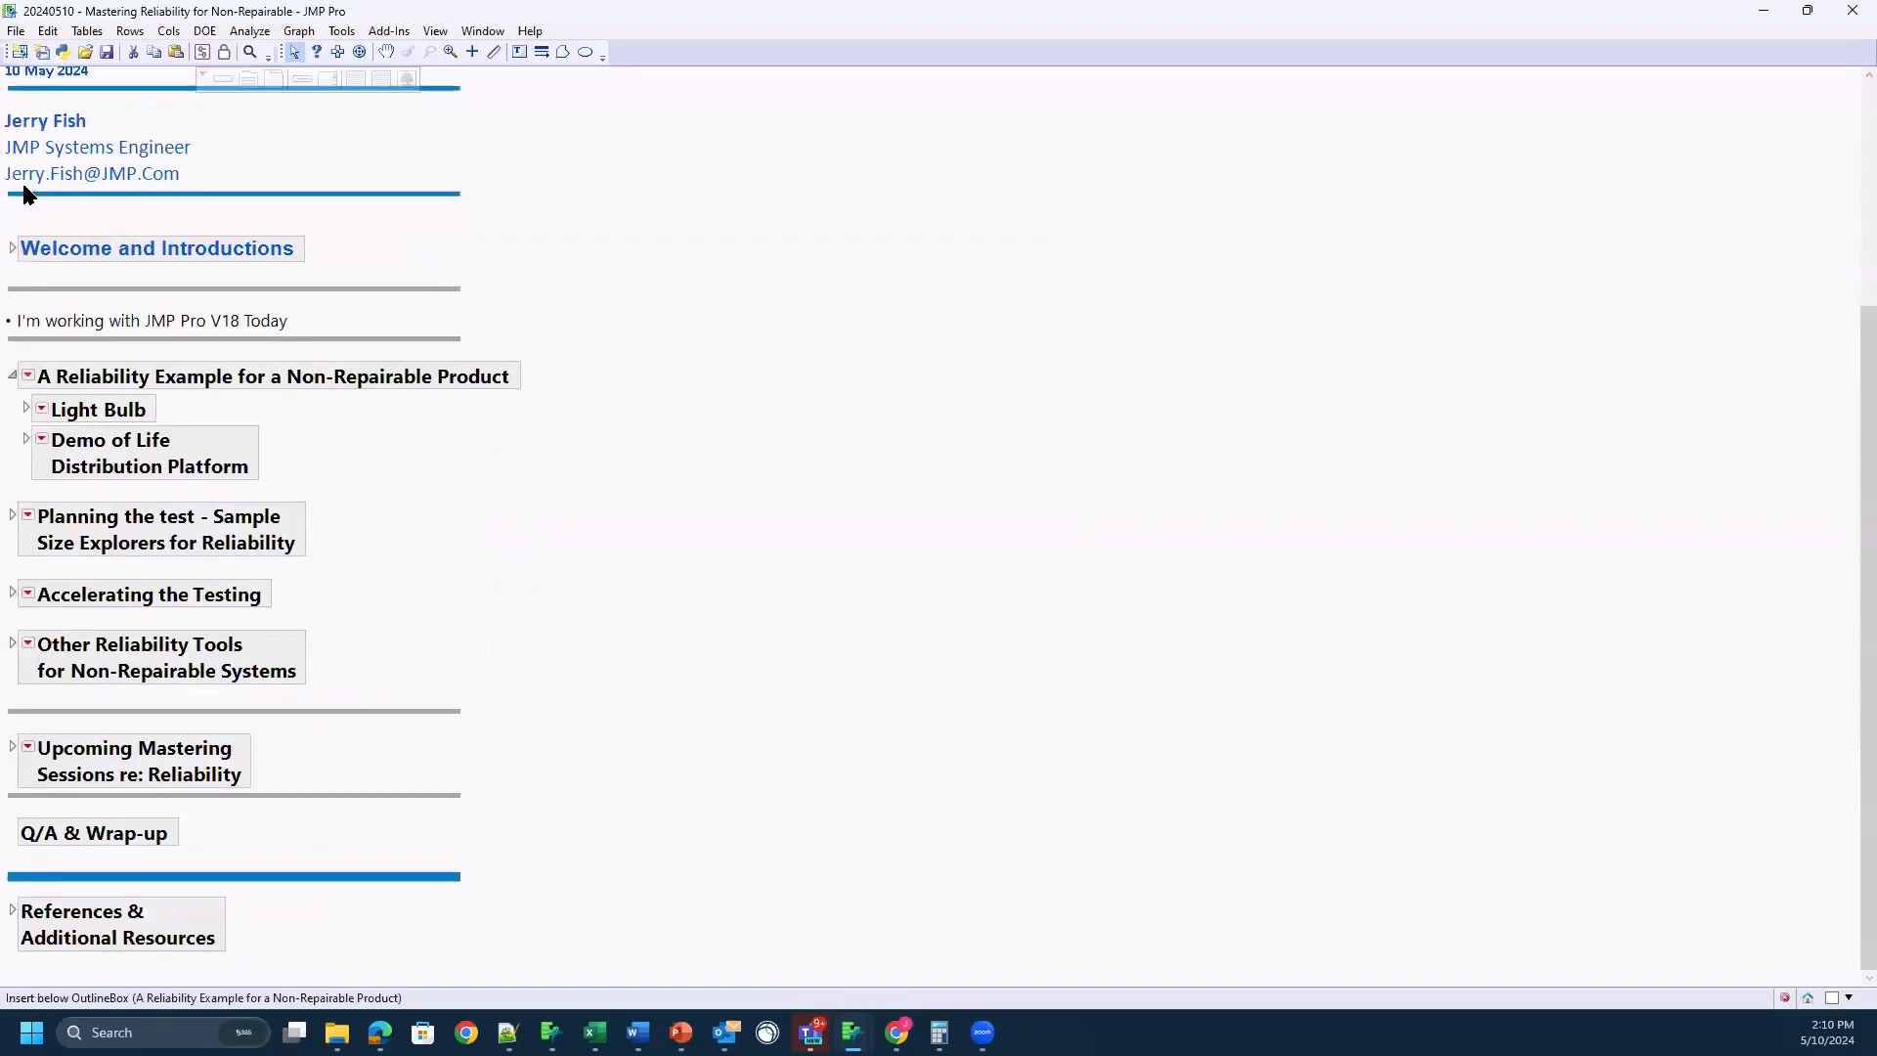
left_click(26, 408)
scroll(152, 729, "down", 5)
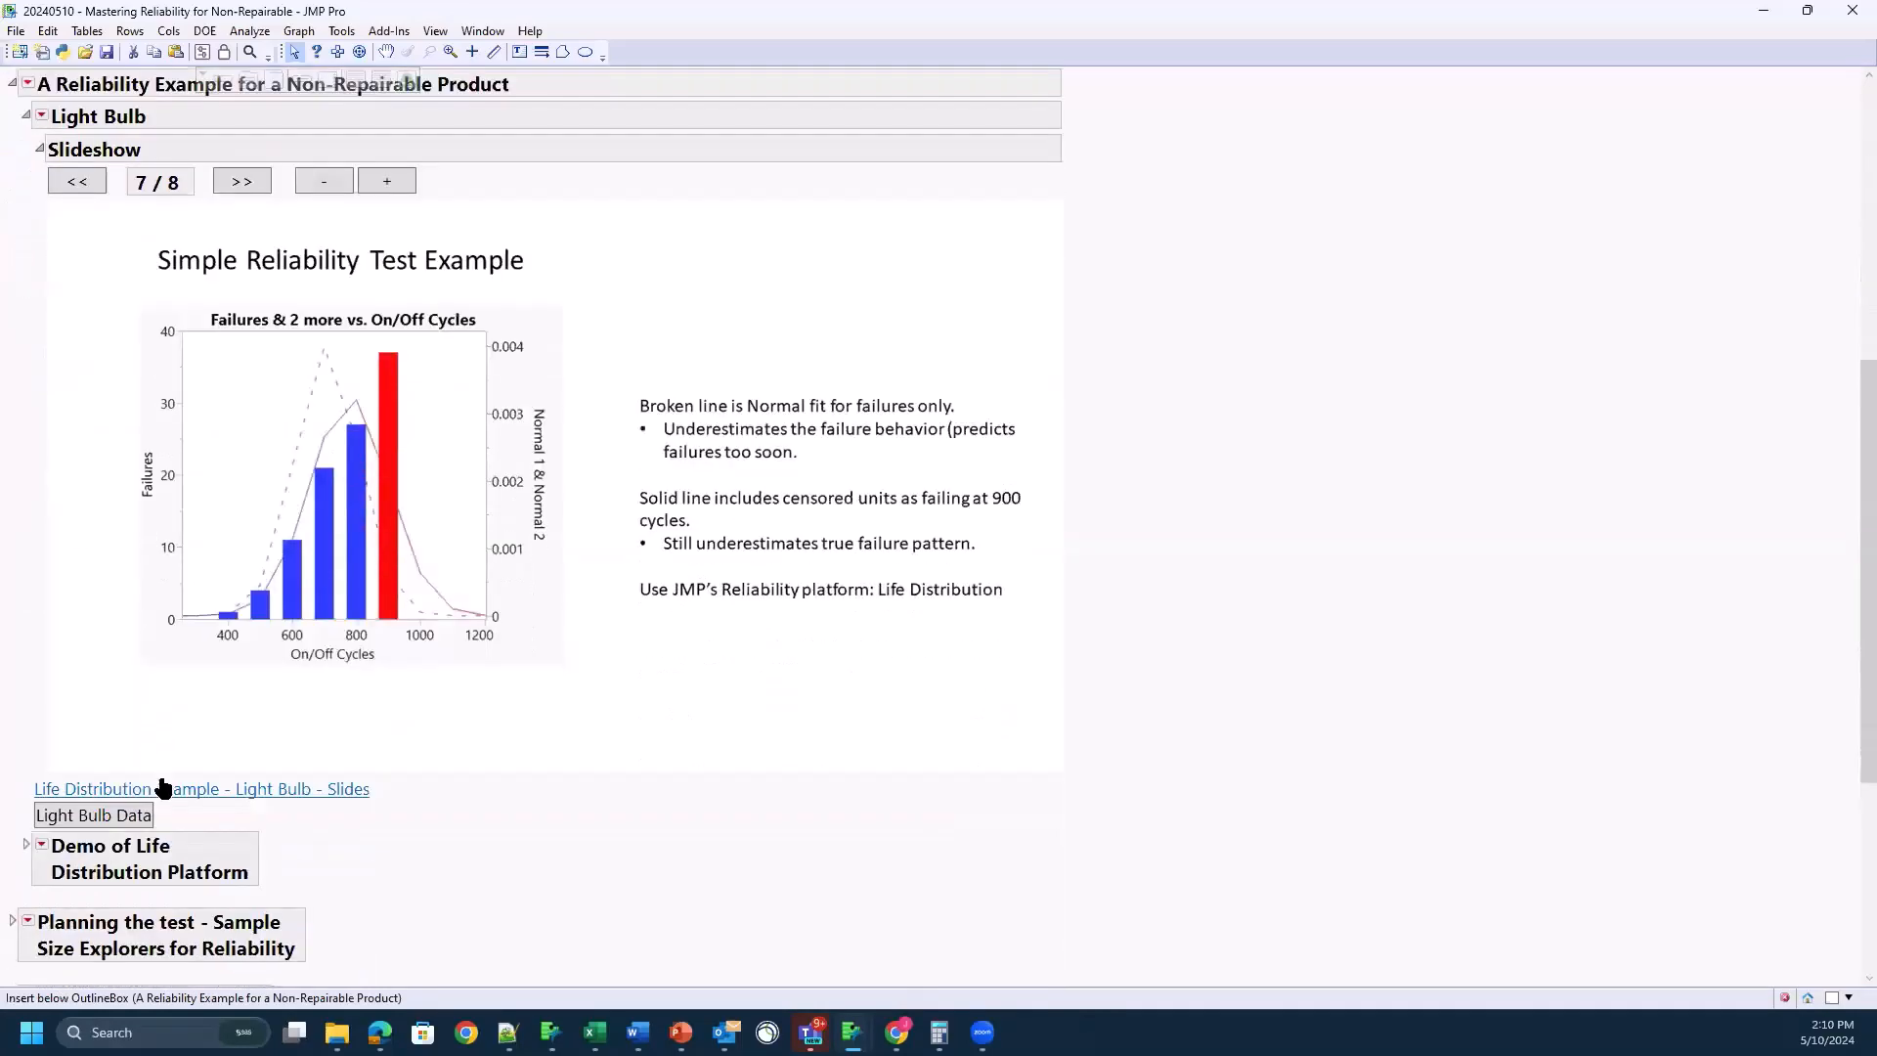
left_click(114, 824)
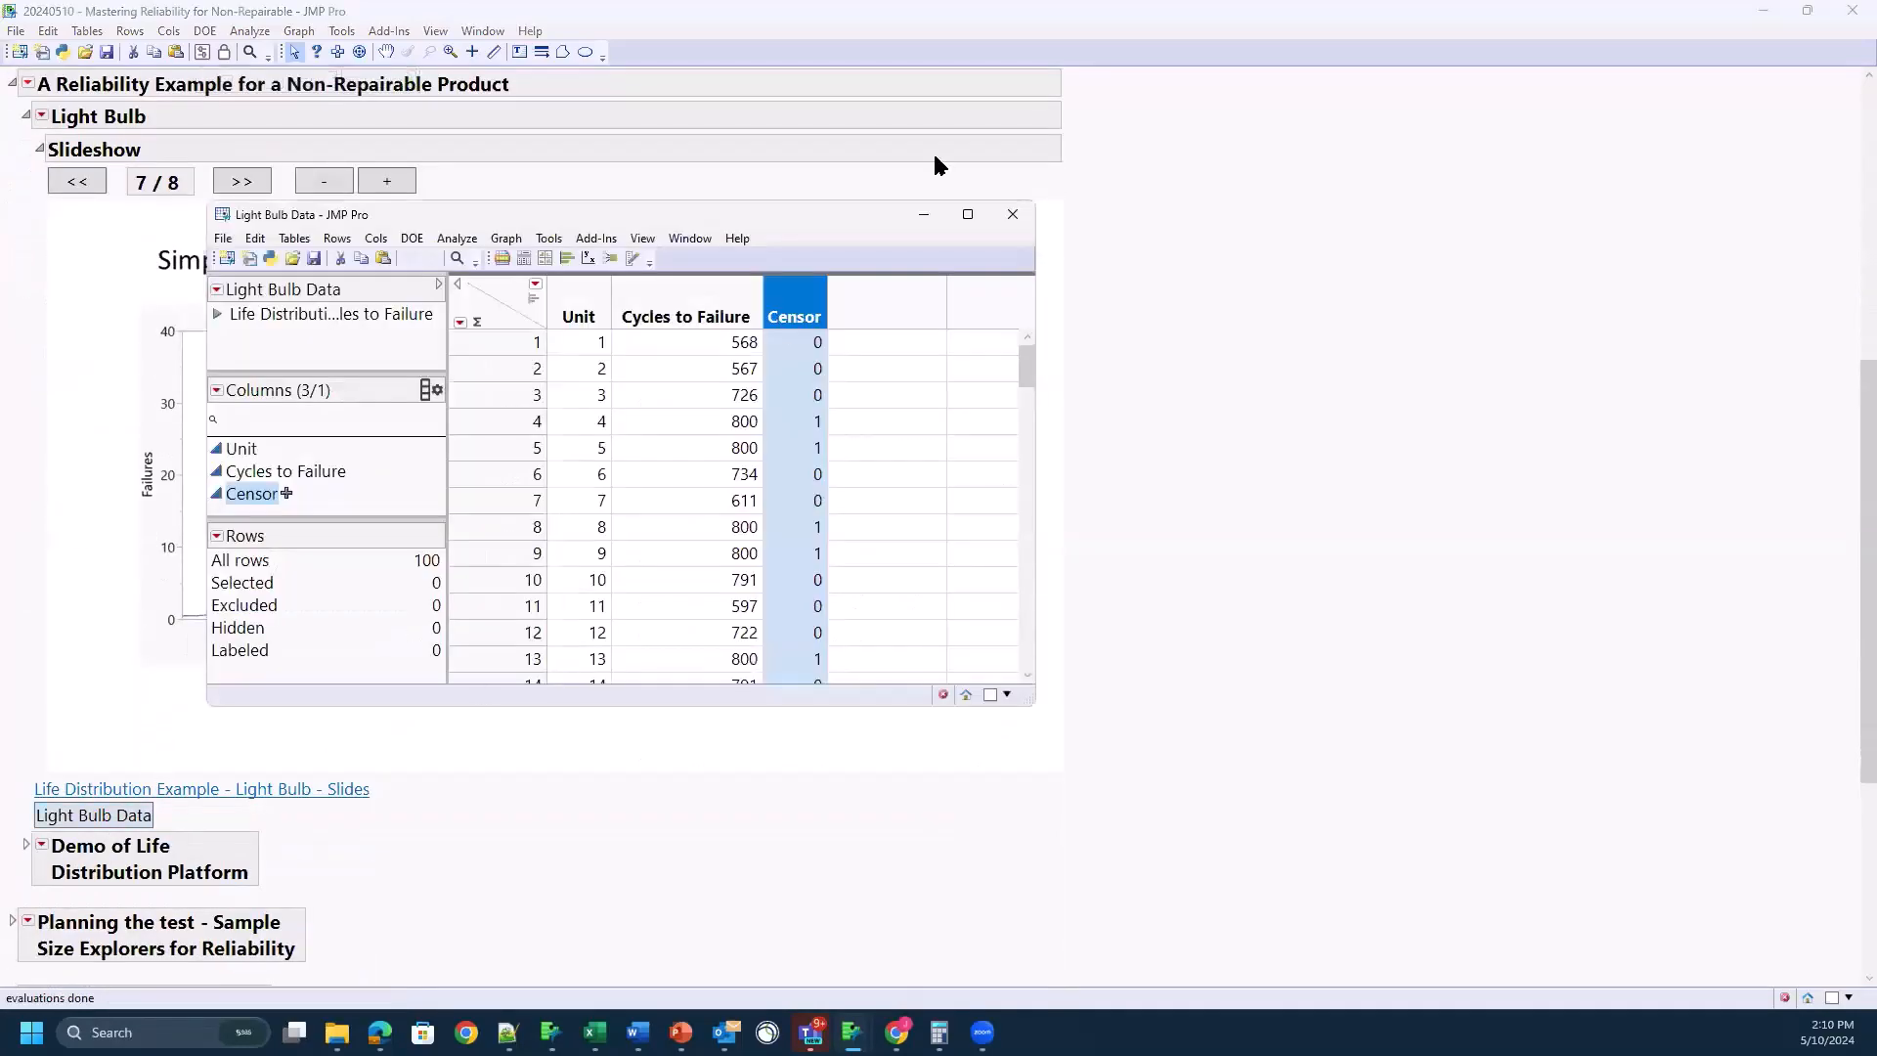
left_click(967, 215)
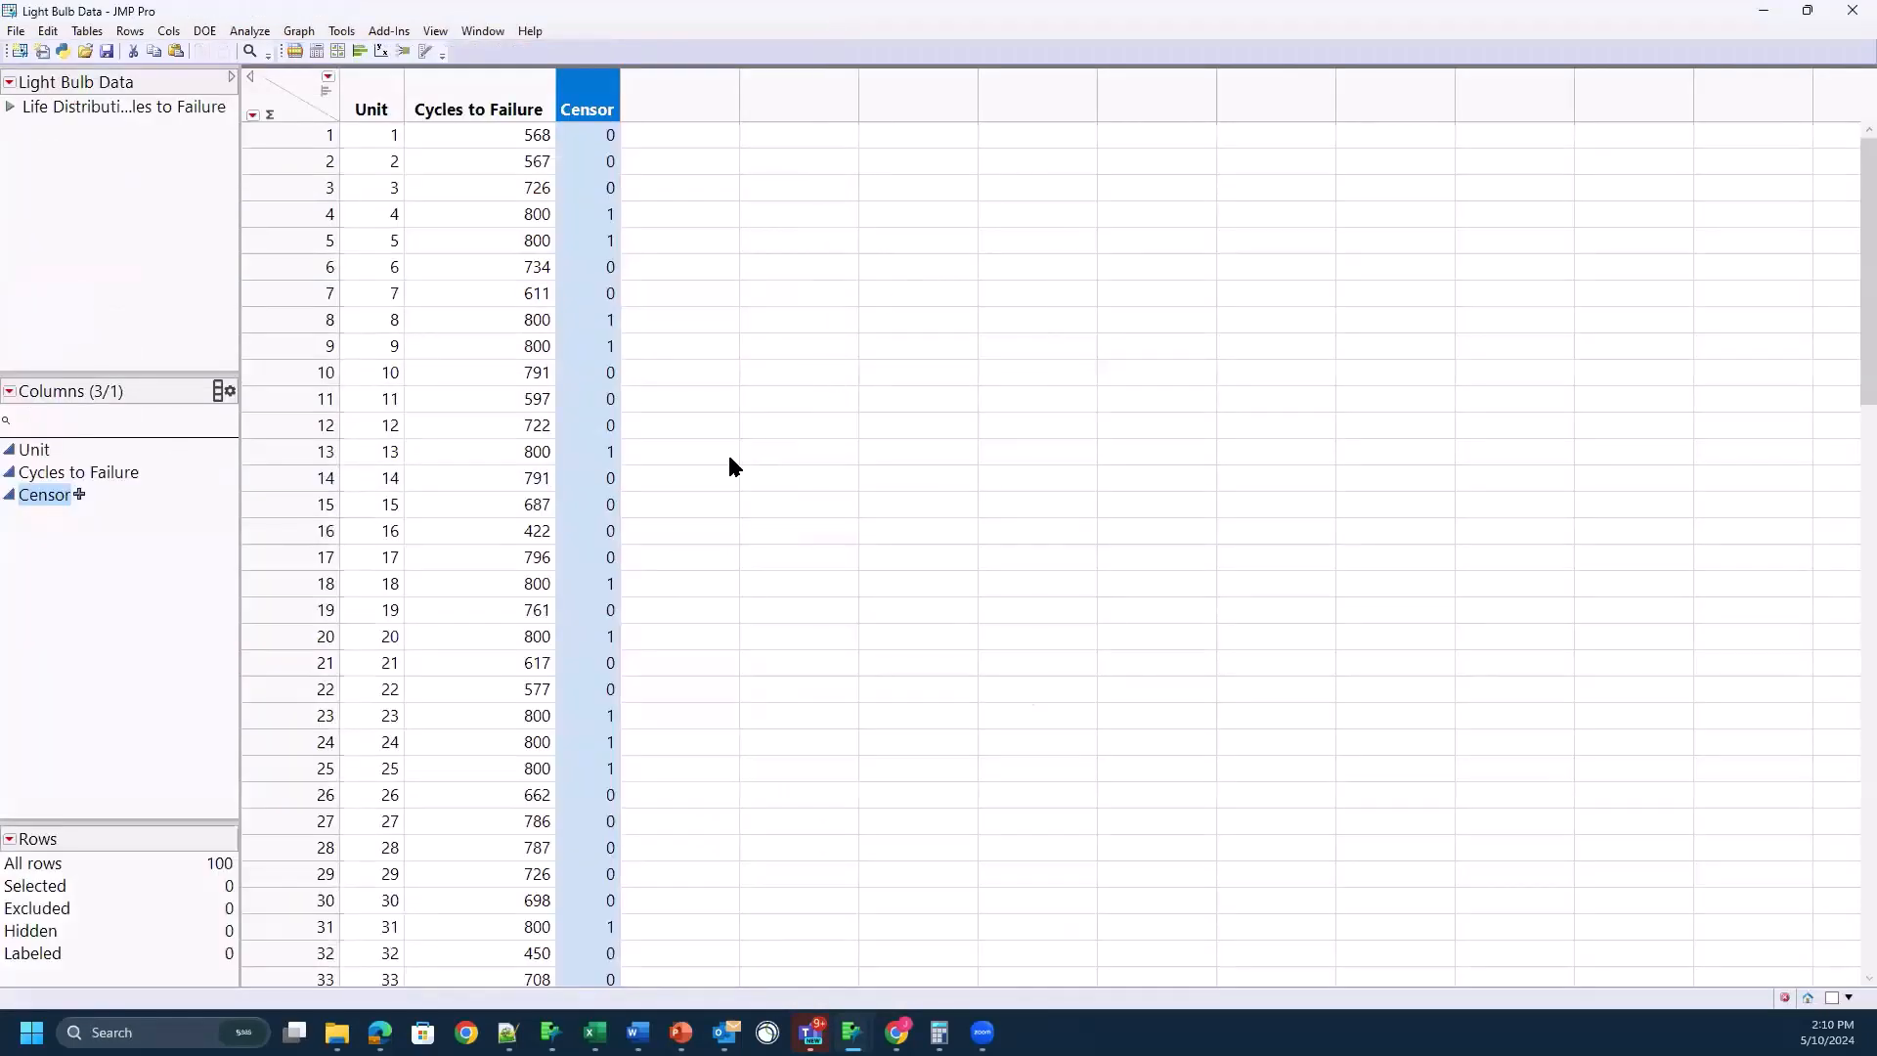
Step: Look through all rows of the table and examine the Cycles to Failure values of units 1 to 3
scroll(483, 350, "down", 20)
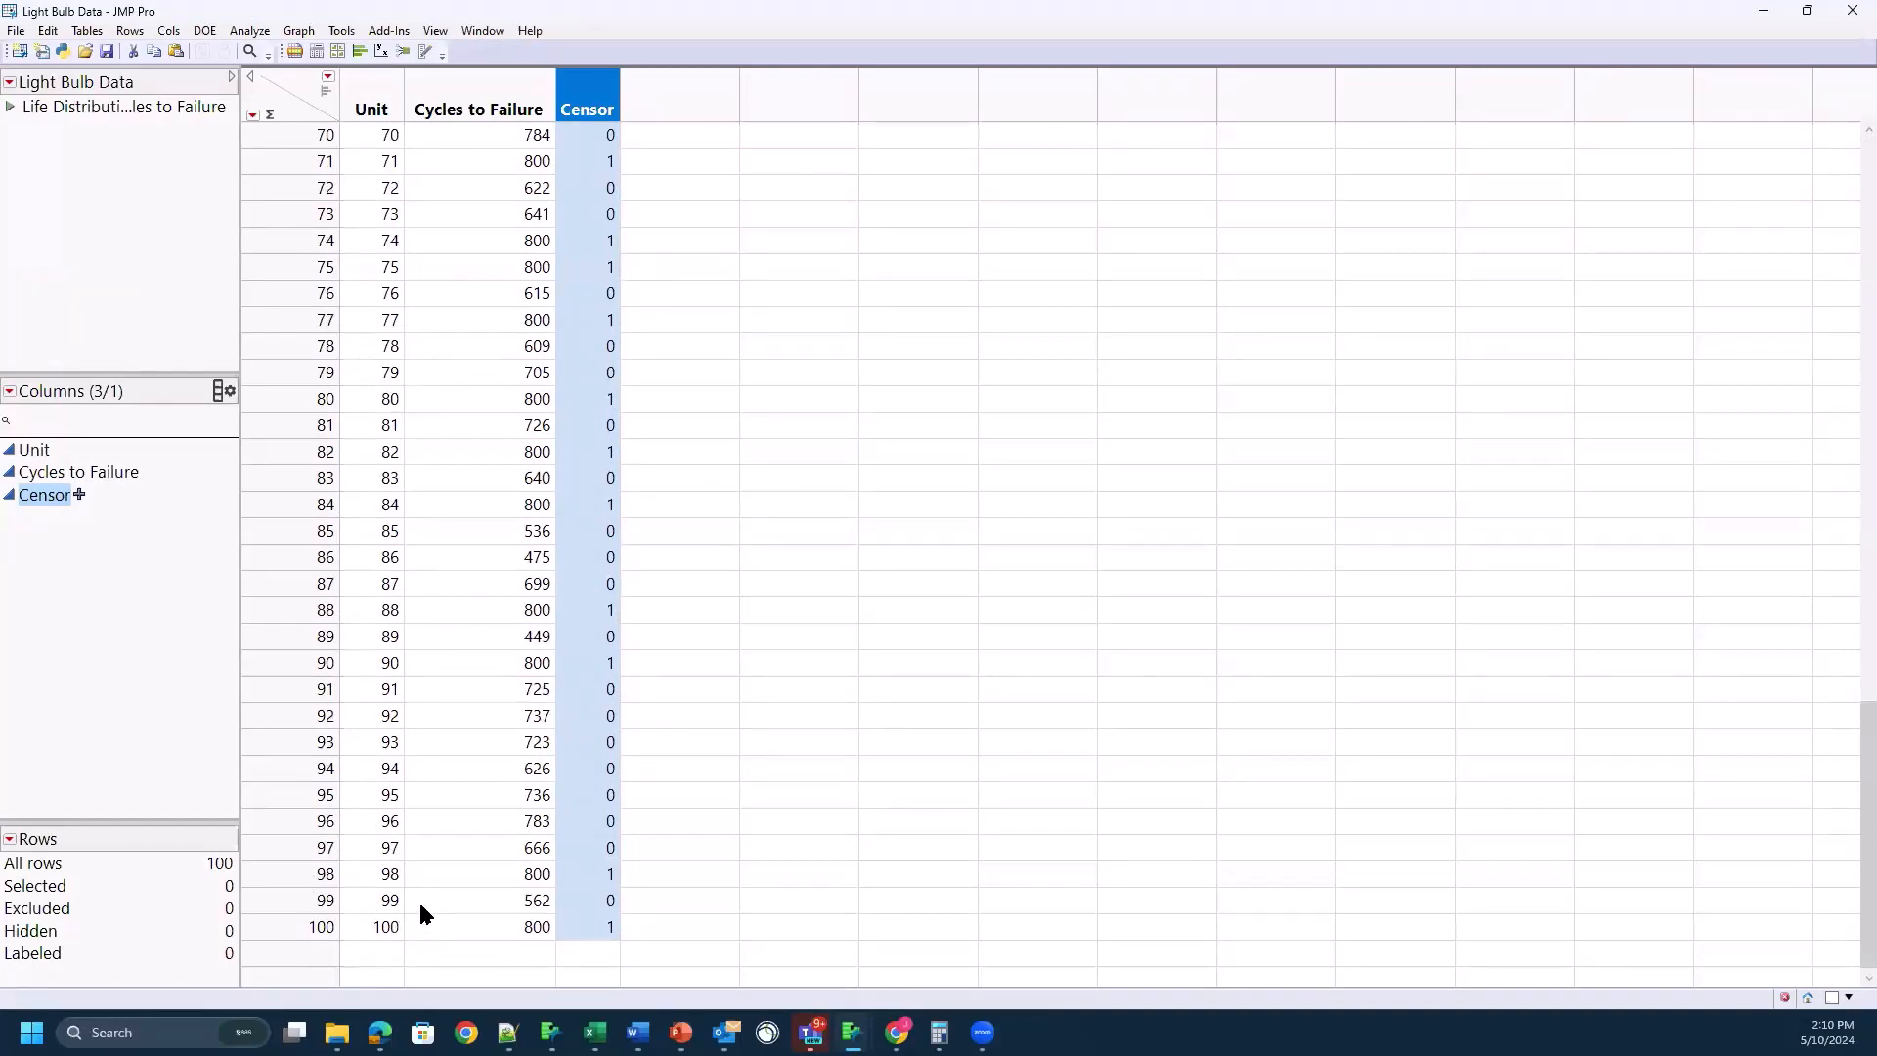
scroll(422, 890, "up", 20)
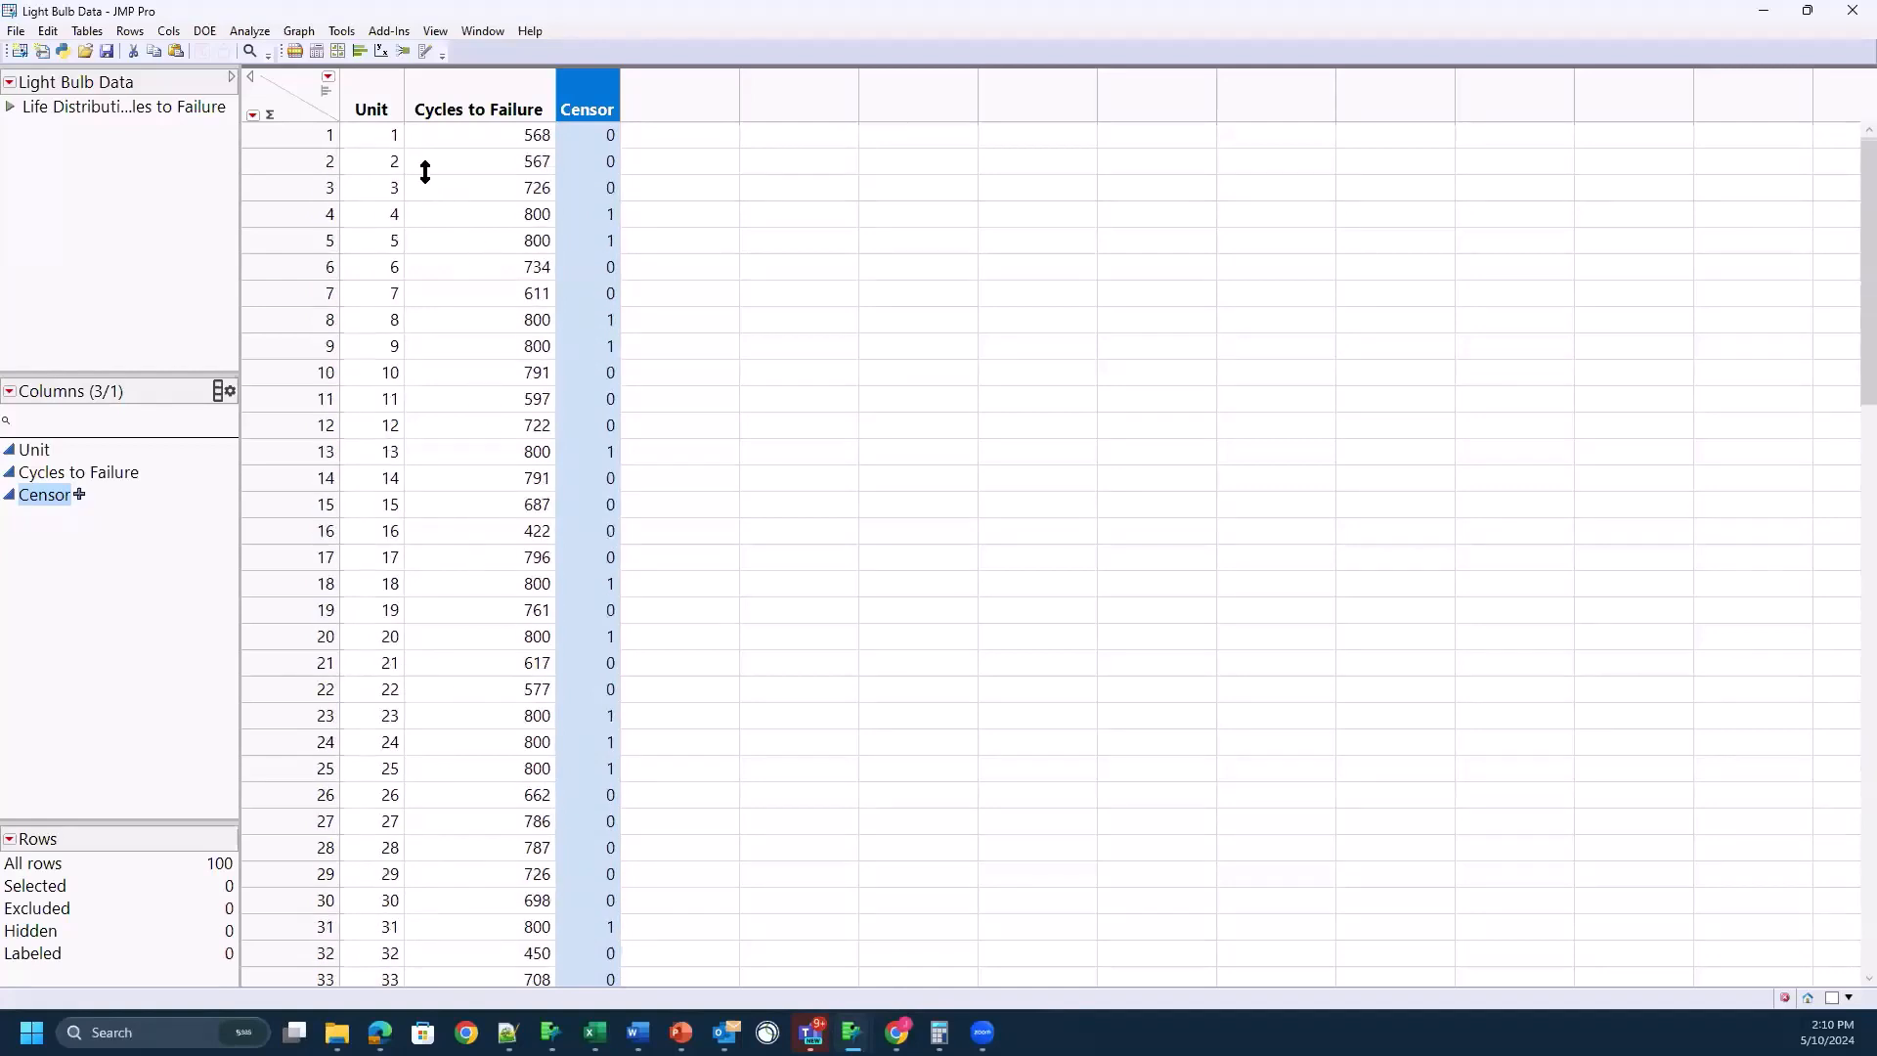
left_click(484, 133)
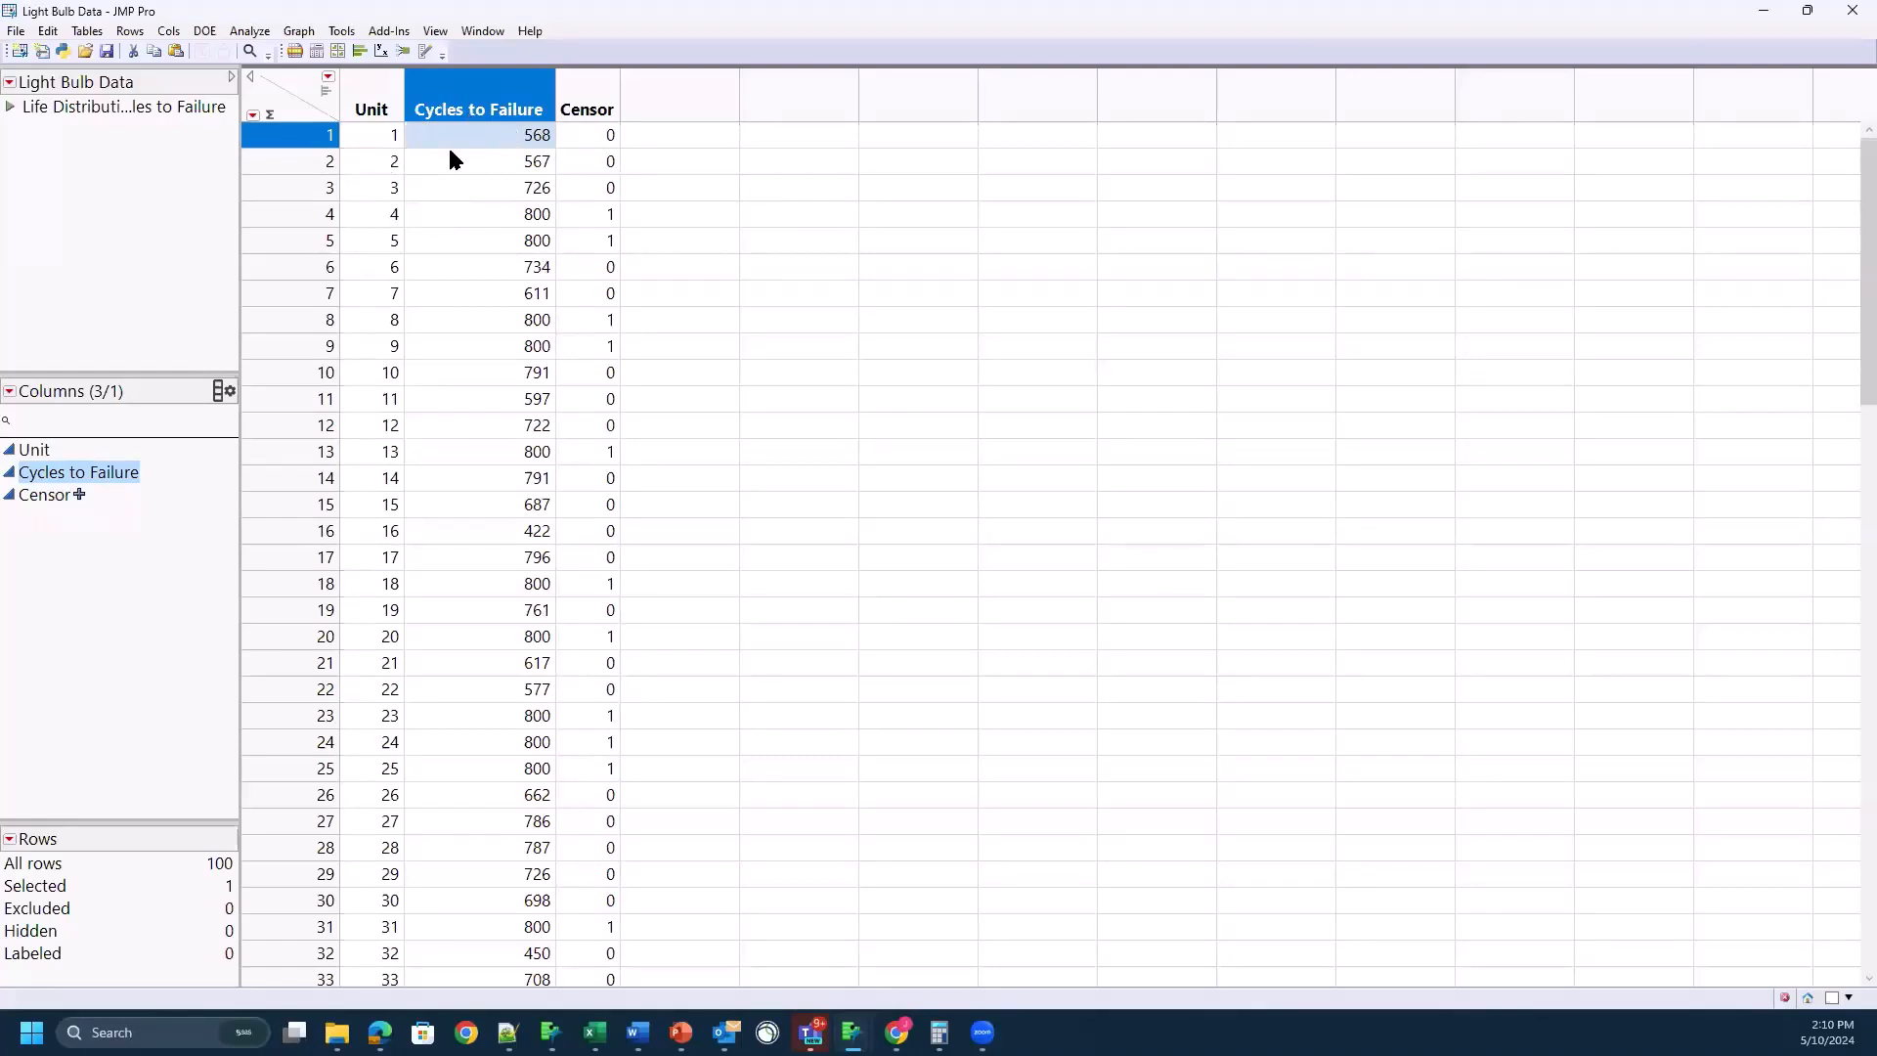
left_click(374, 159)
left_click(472, 166)
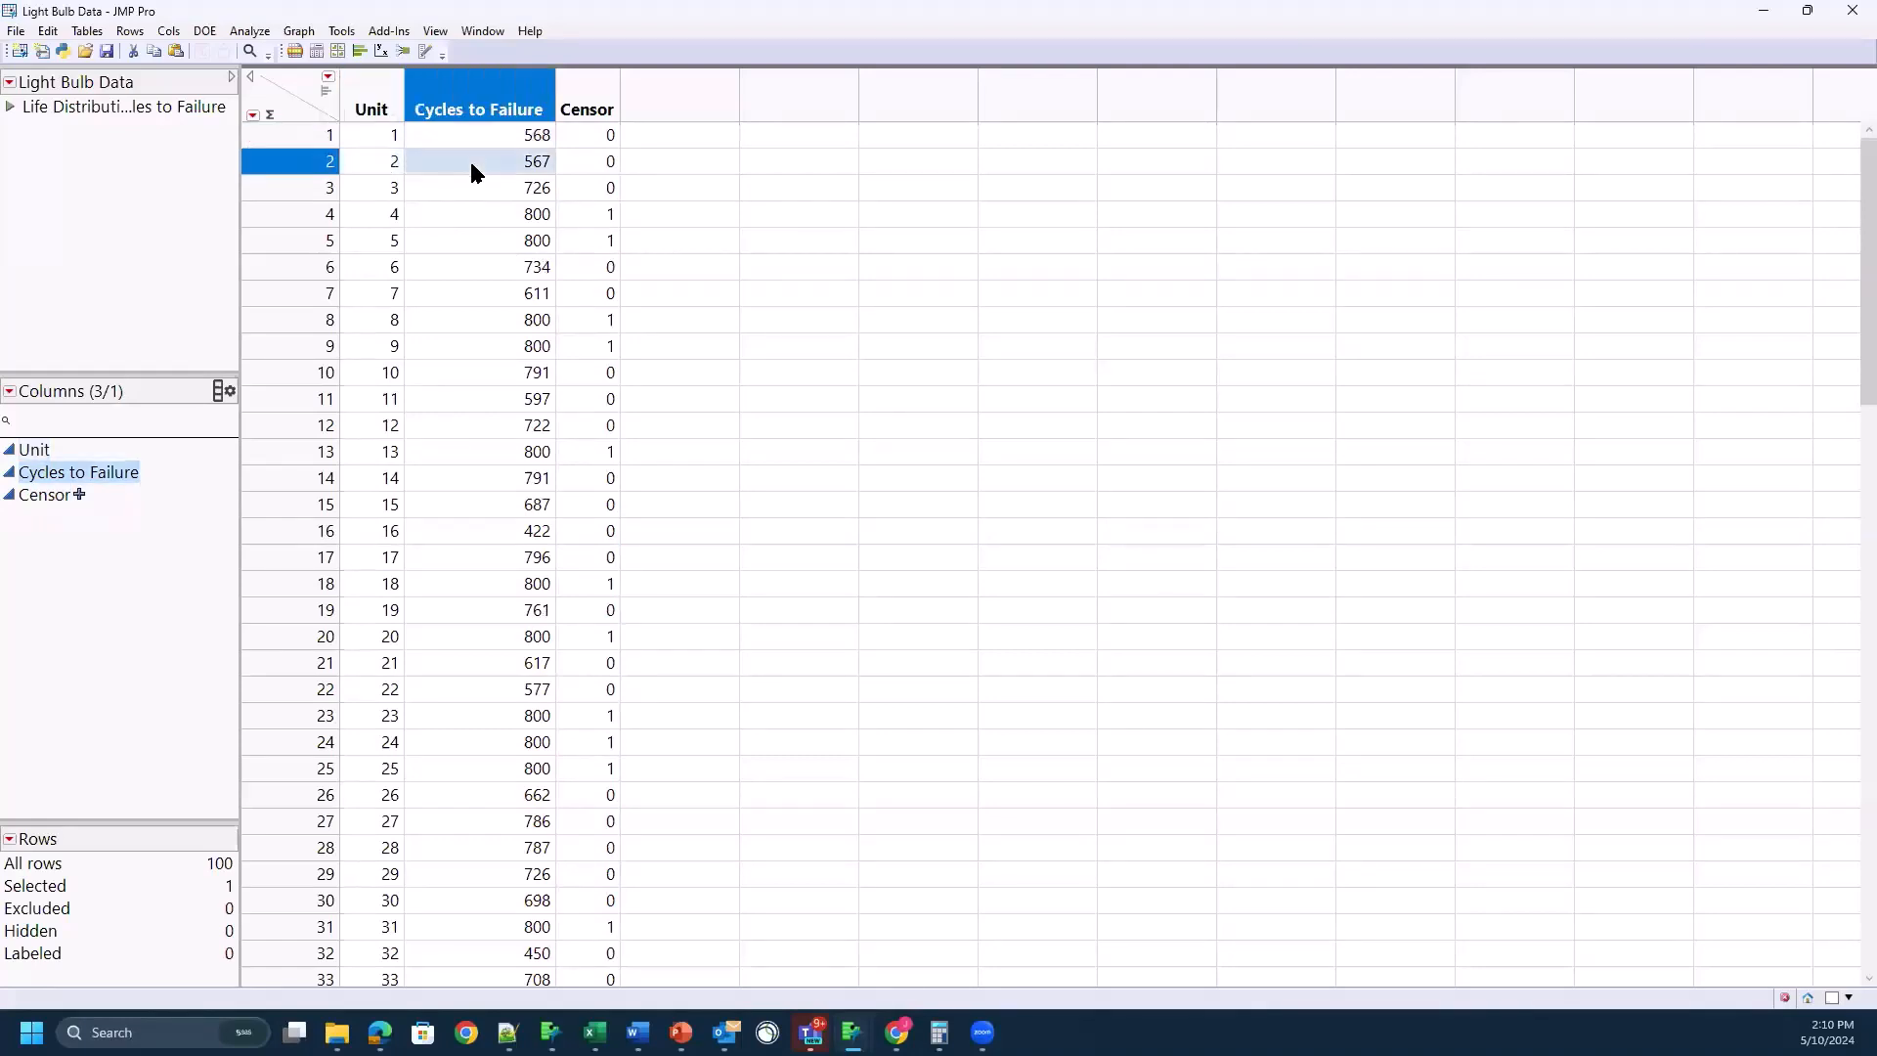
left_click(389, 190)
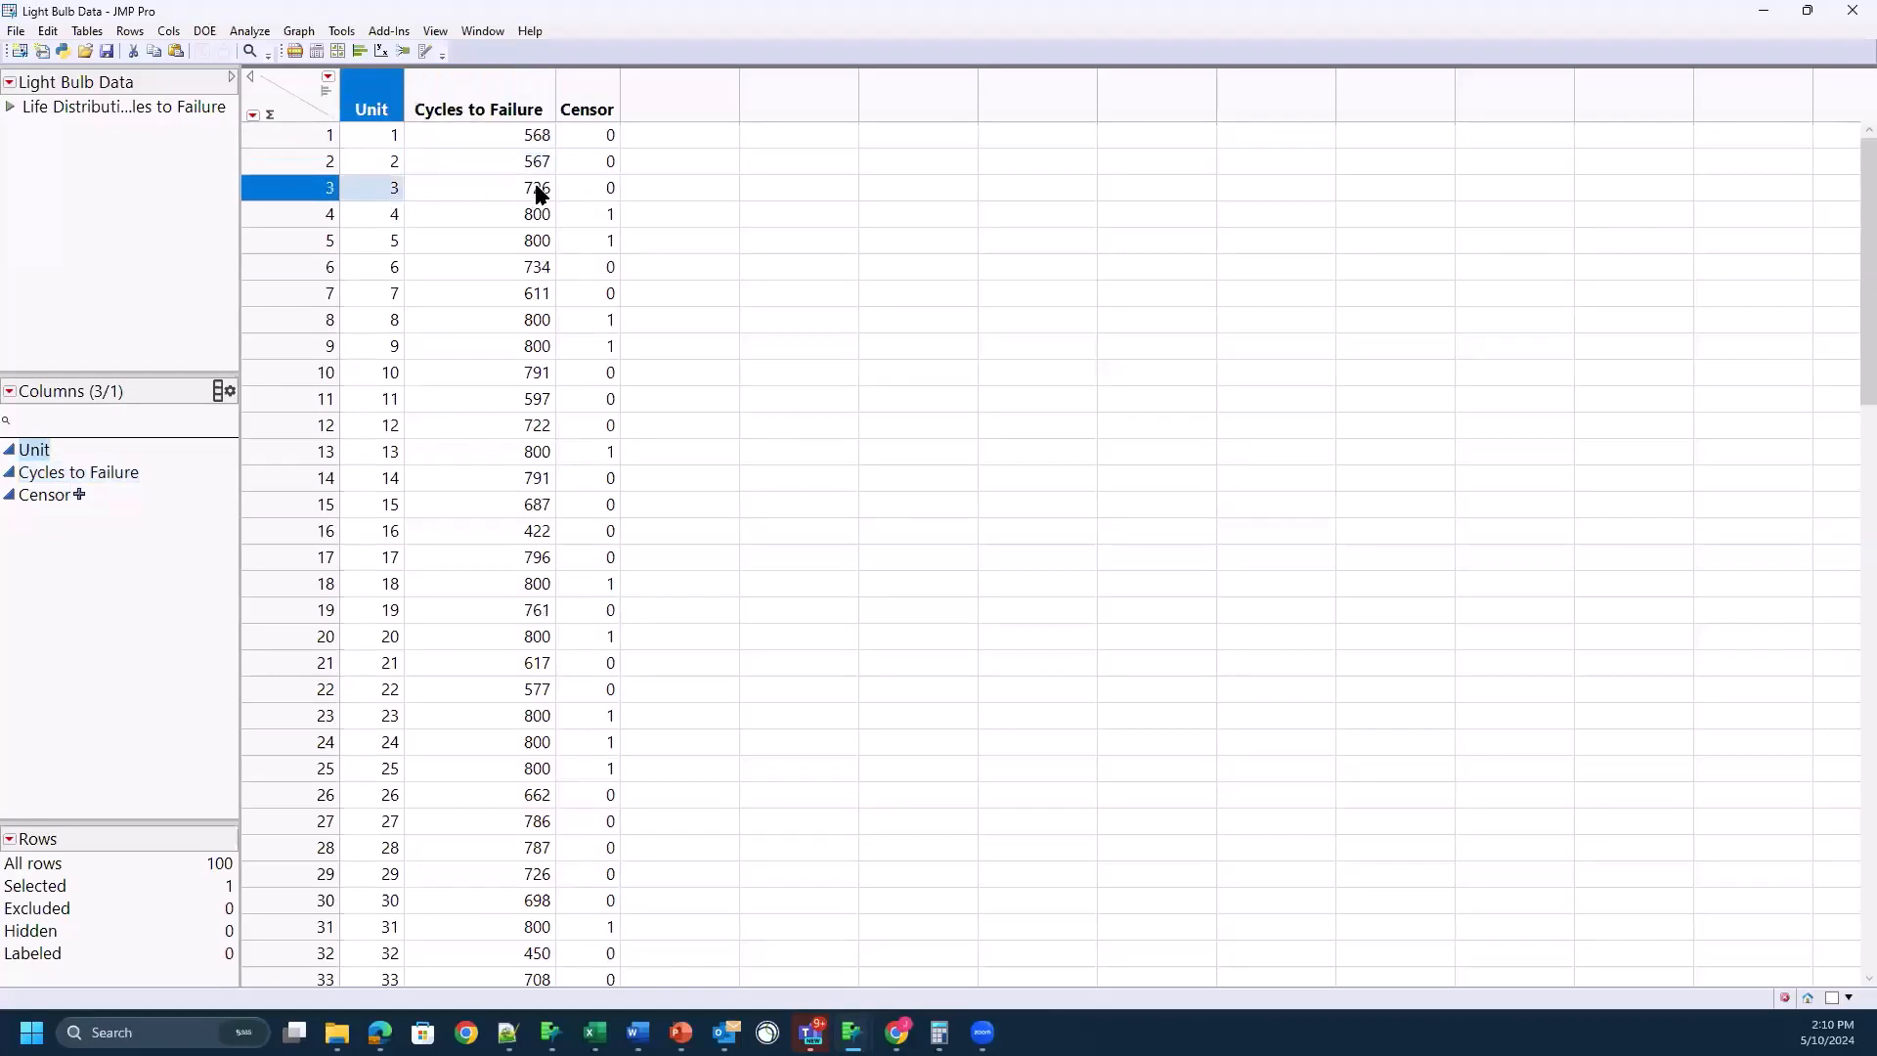
left_click(533, 191)
Step: Examine the Cycles to Failure and Censor values of units 4 to 6
left_click(391, 211)
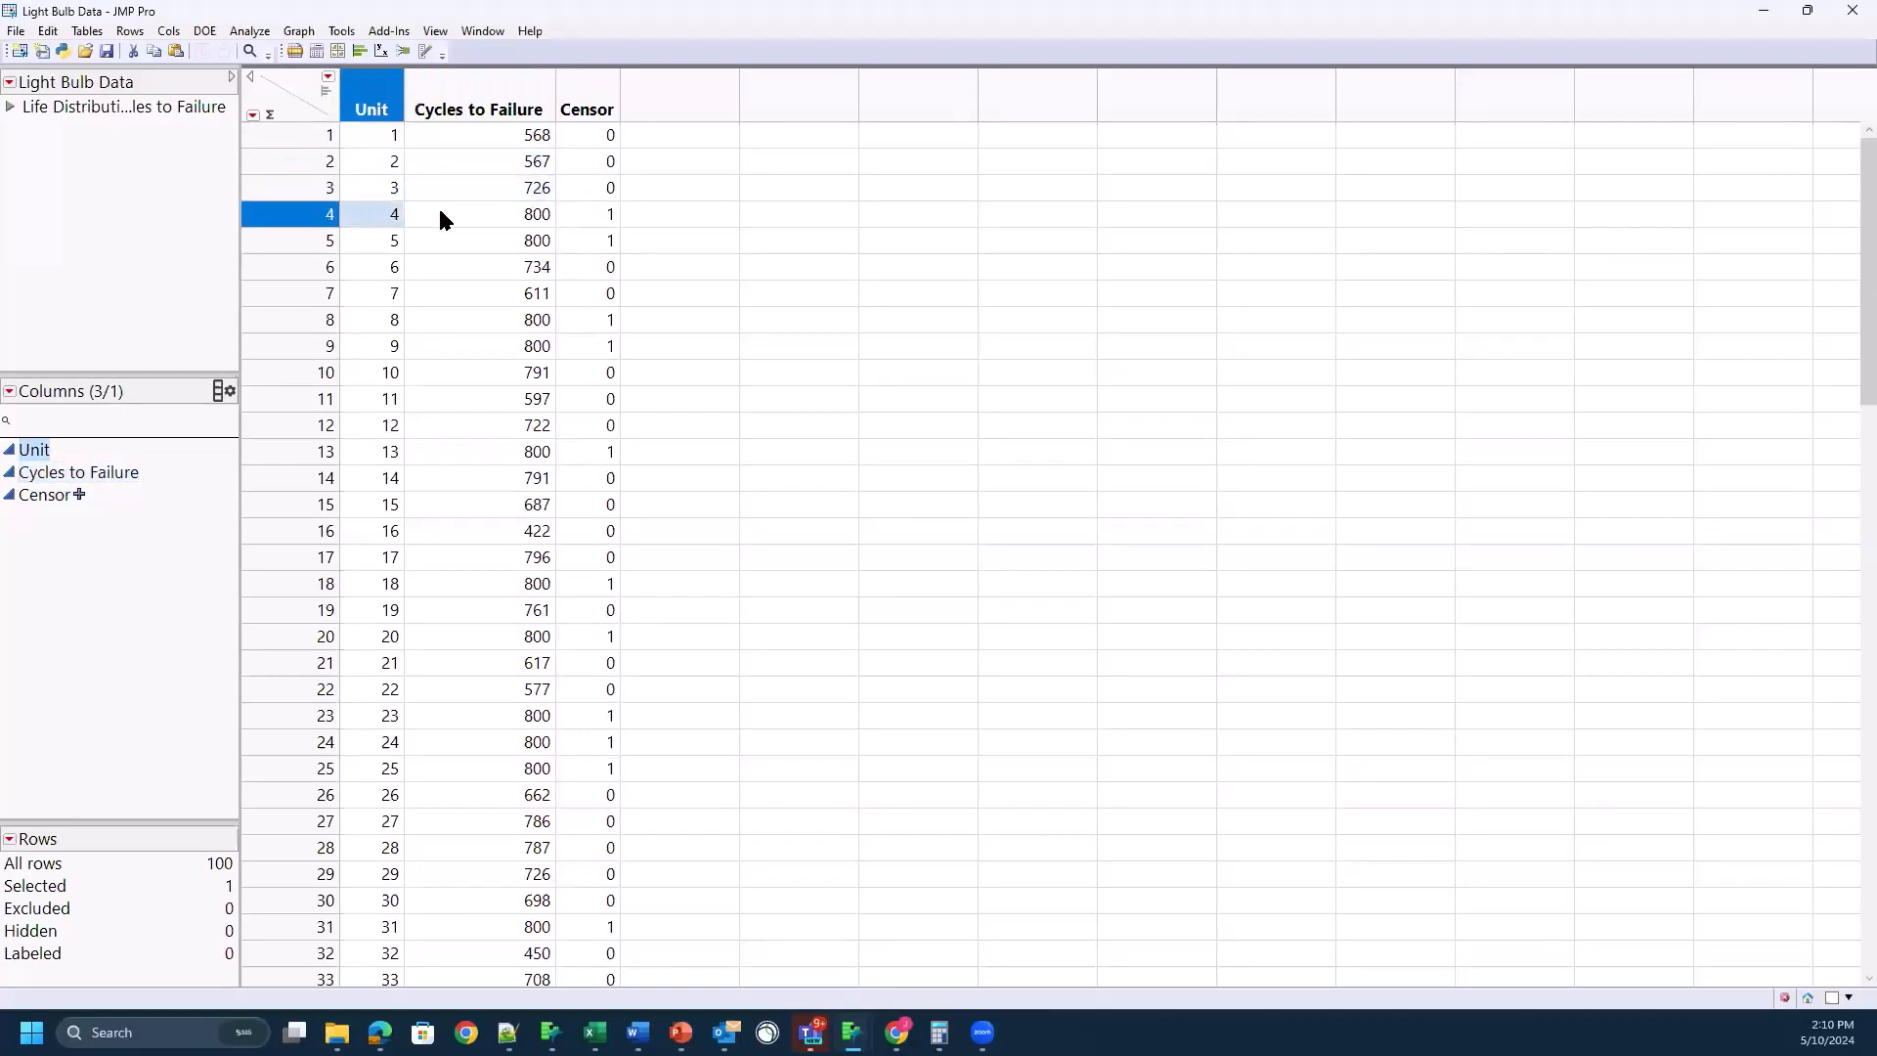
left_click(489, 213)
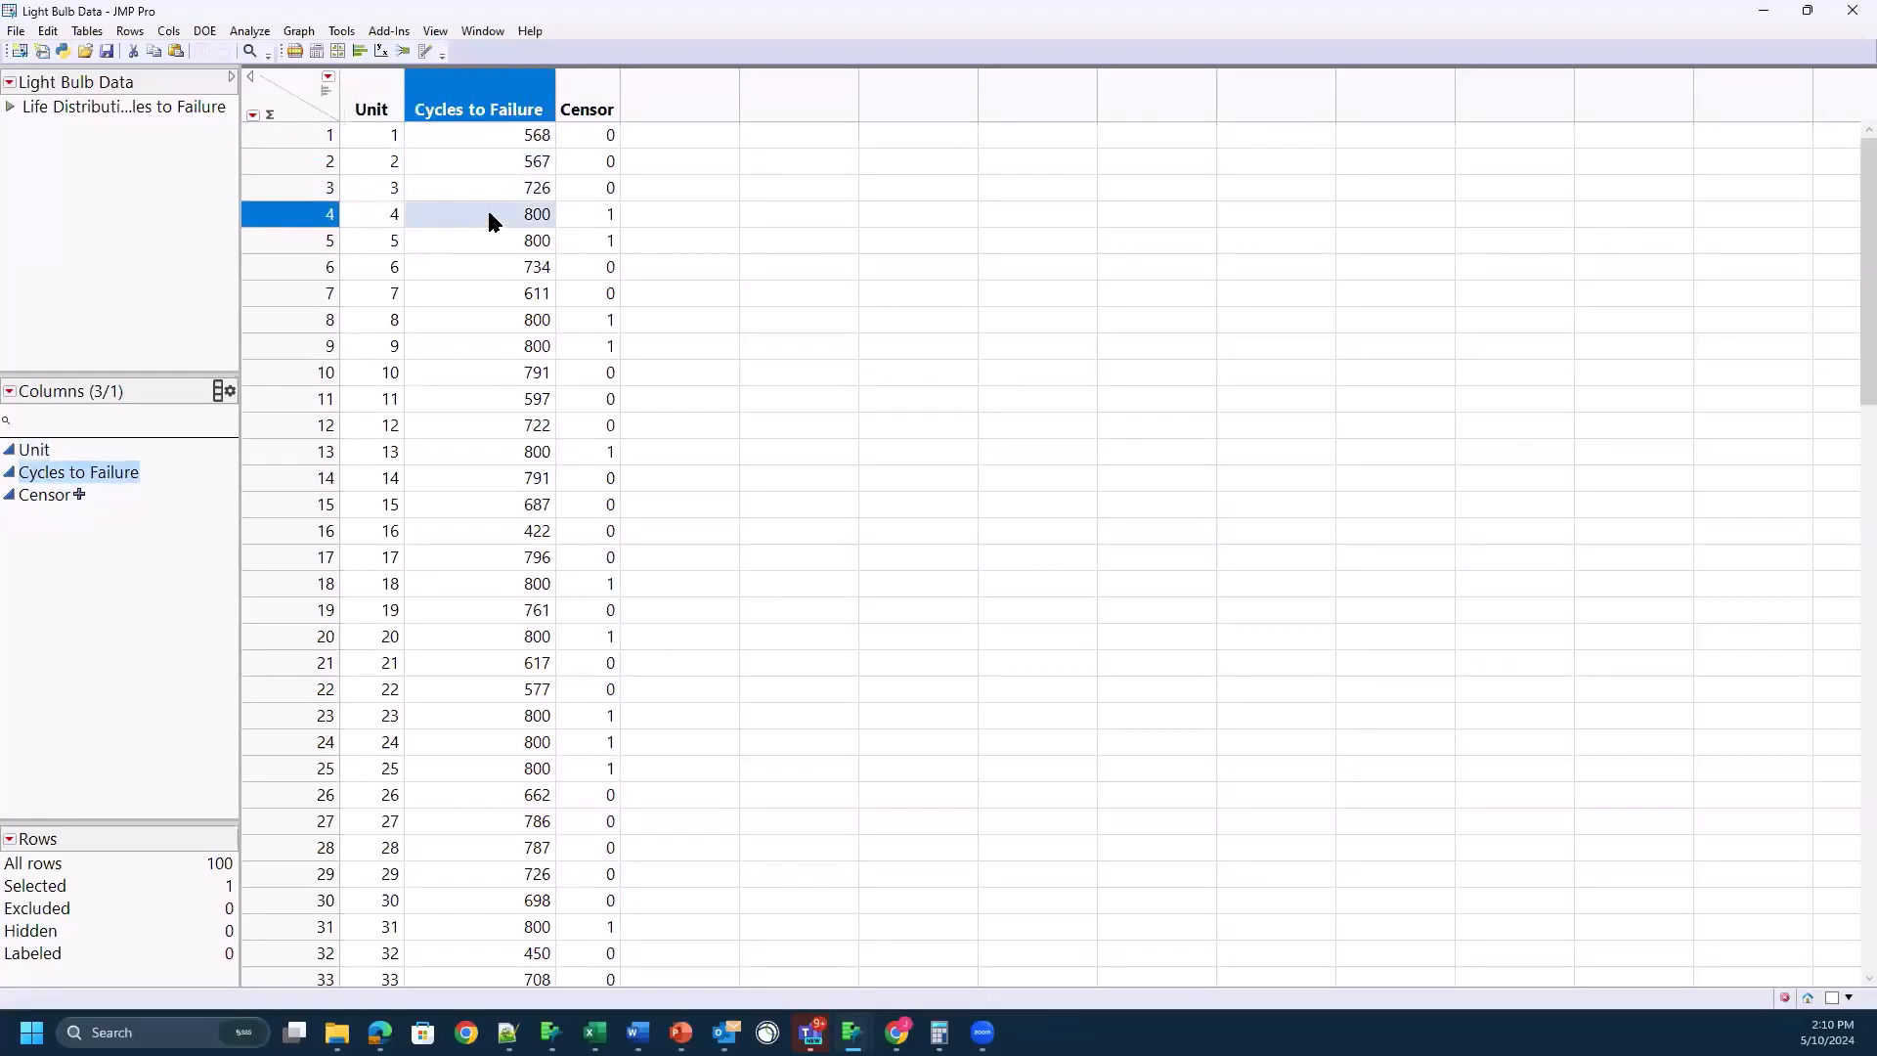
left_click(592, 210)
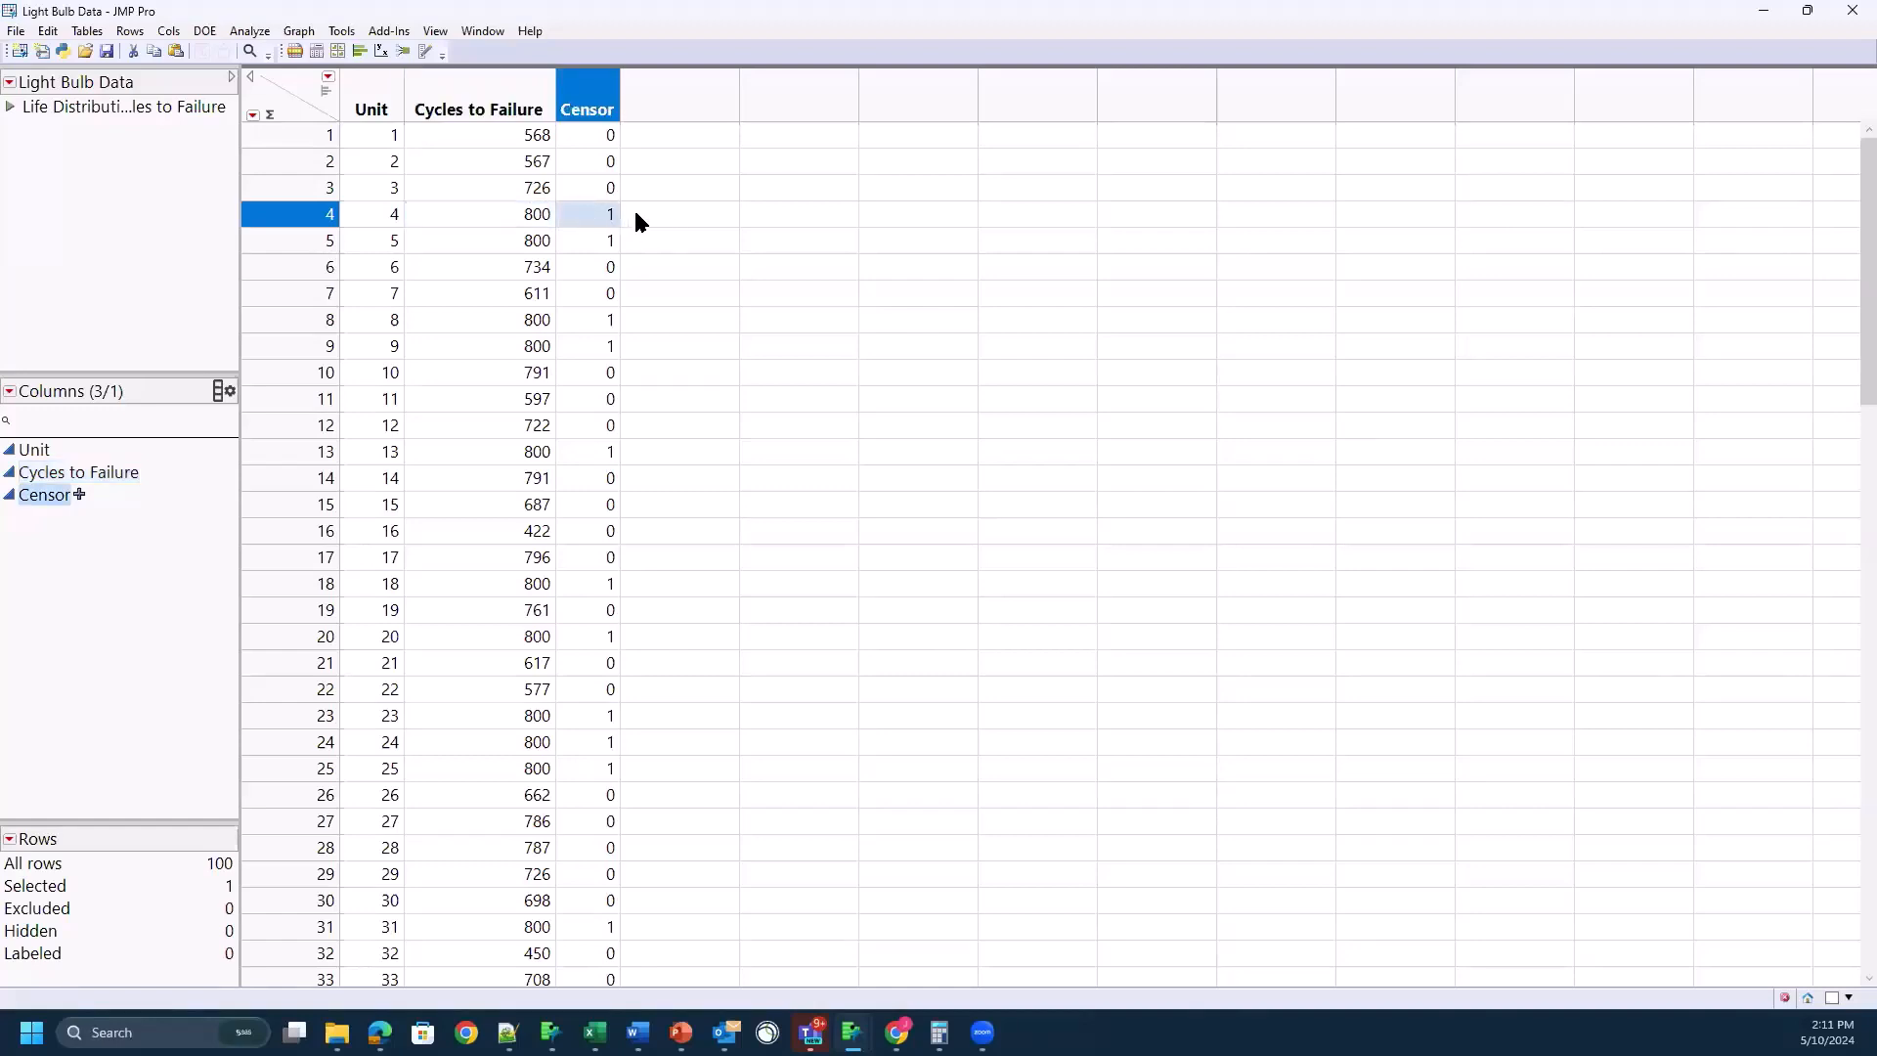
left_click(529, 217)
left_click(584, 216)
left_click_drag(523, 240, 614, 245)
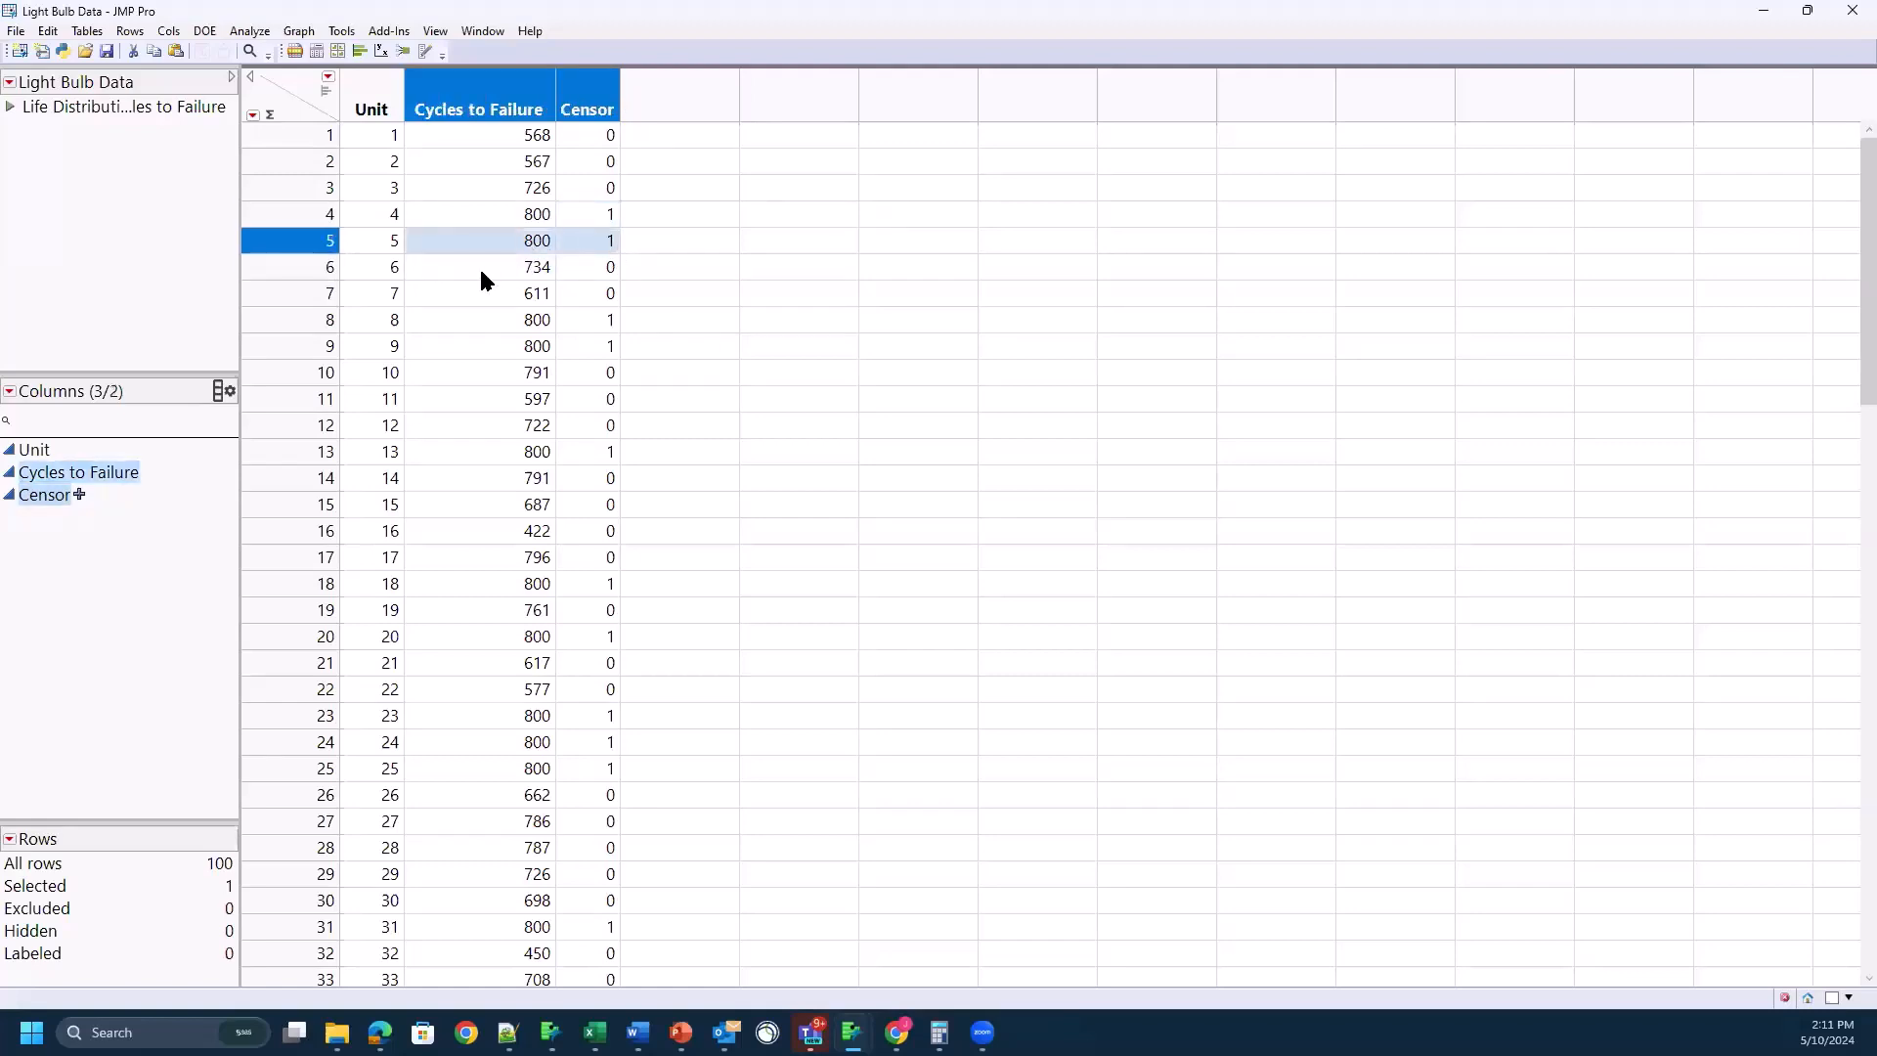
left_click(581, 264)
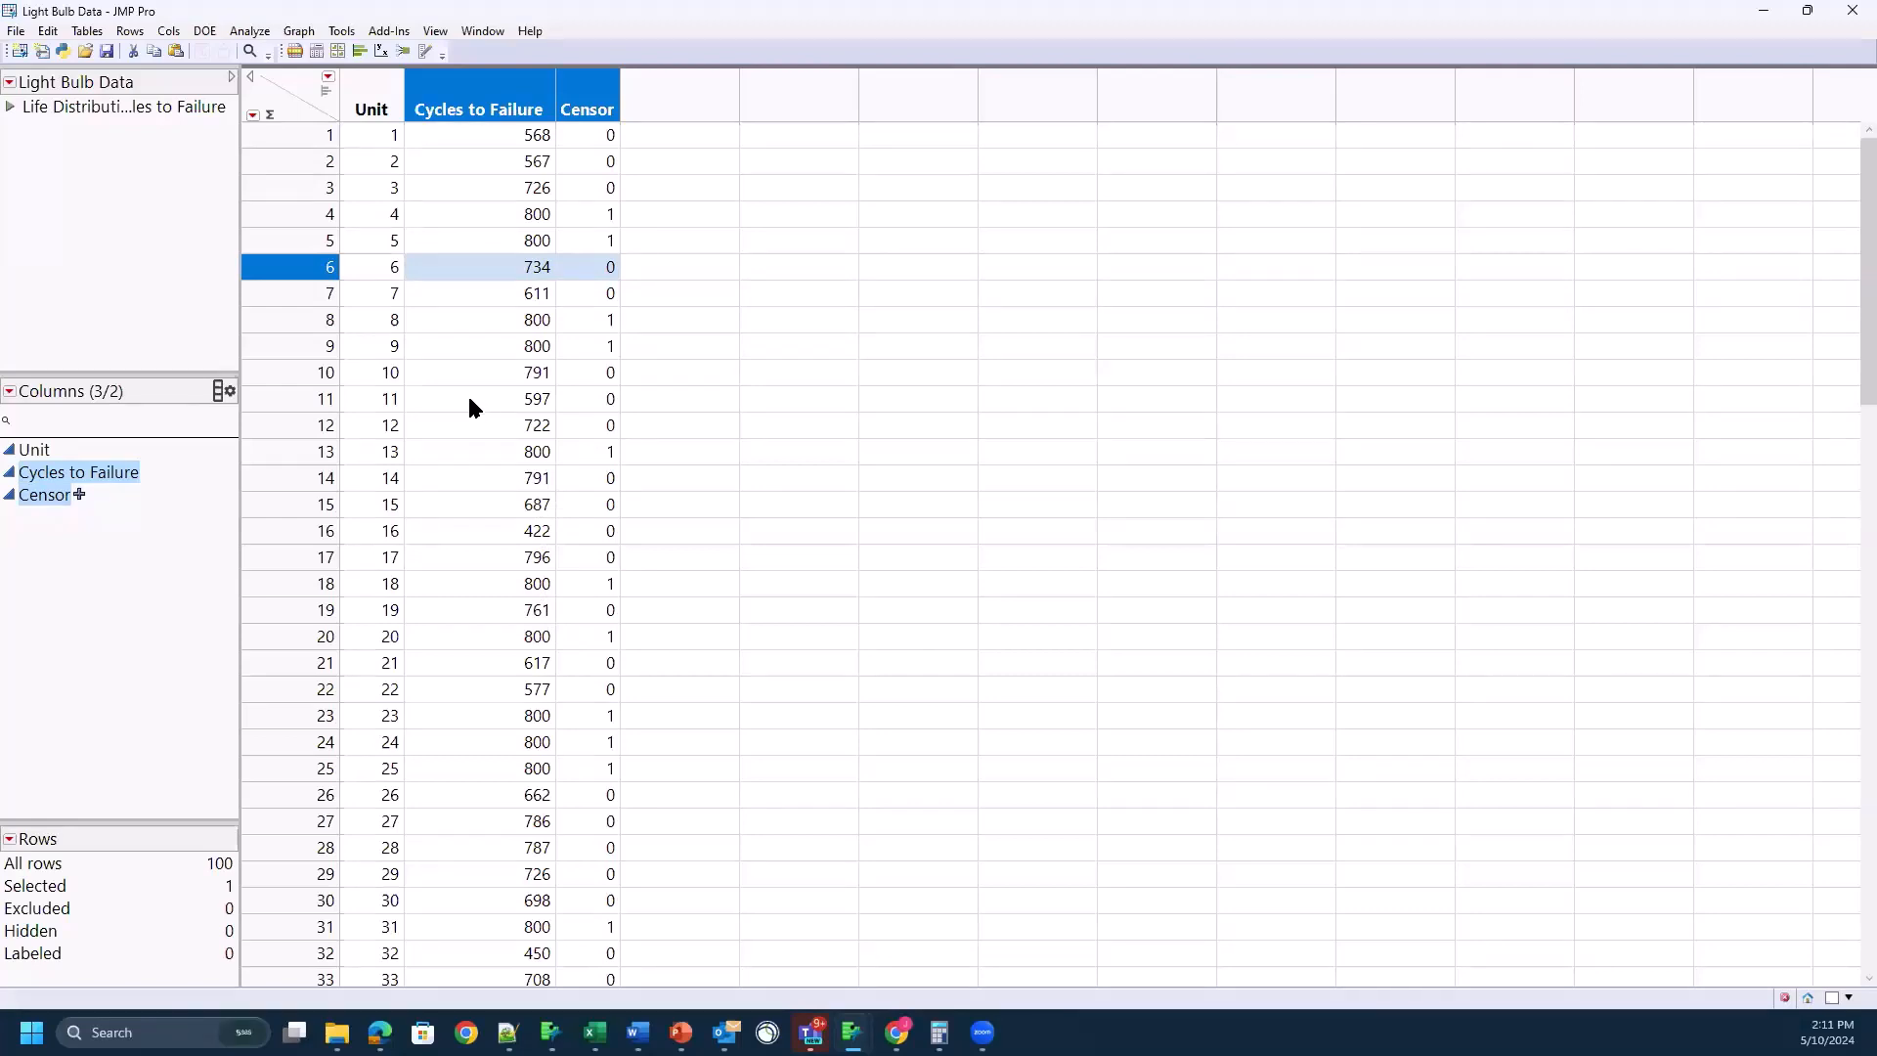
Step: Start a Life Distribution analysis of the light bulb data and move its launch window clear of the data columns
left_click(252, 39)
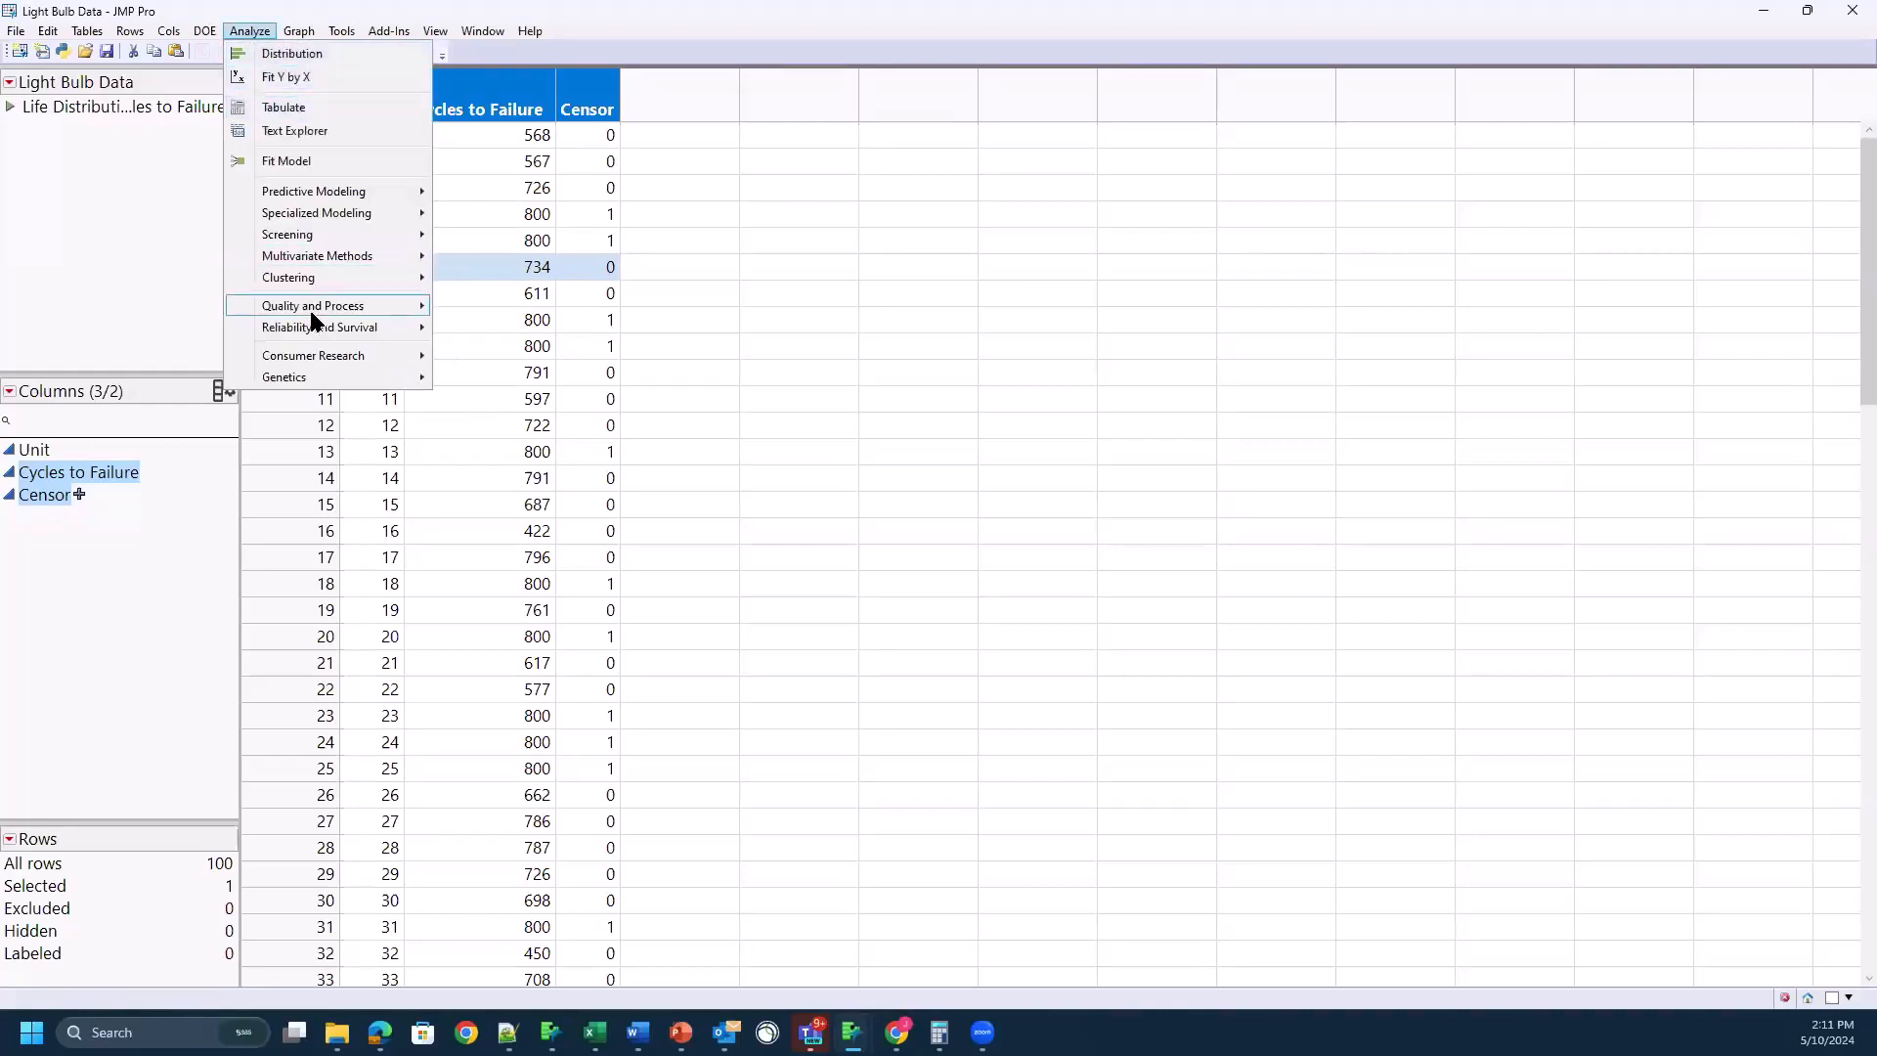
mouse_move(302, 330)
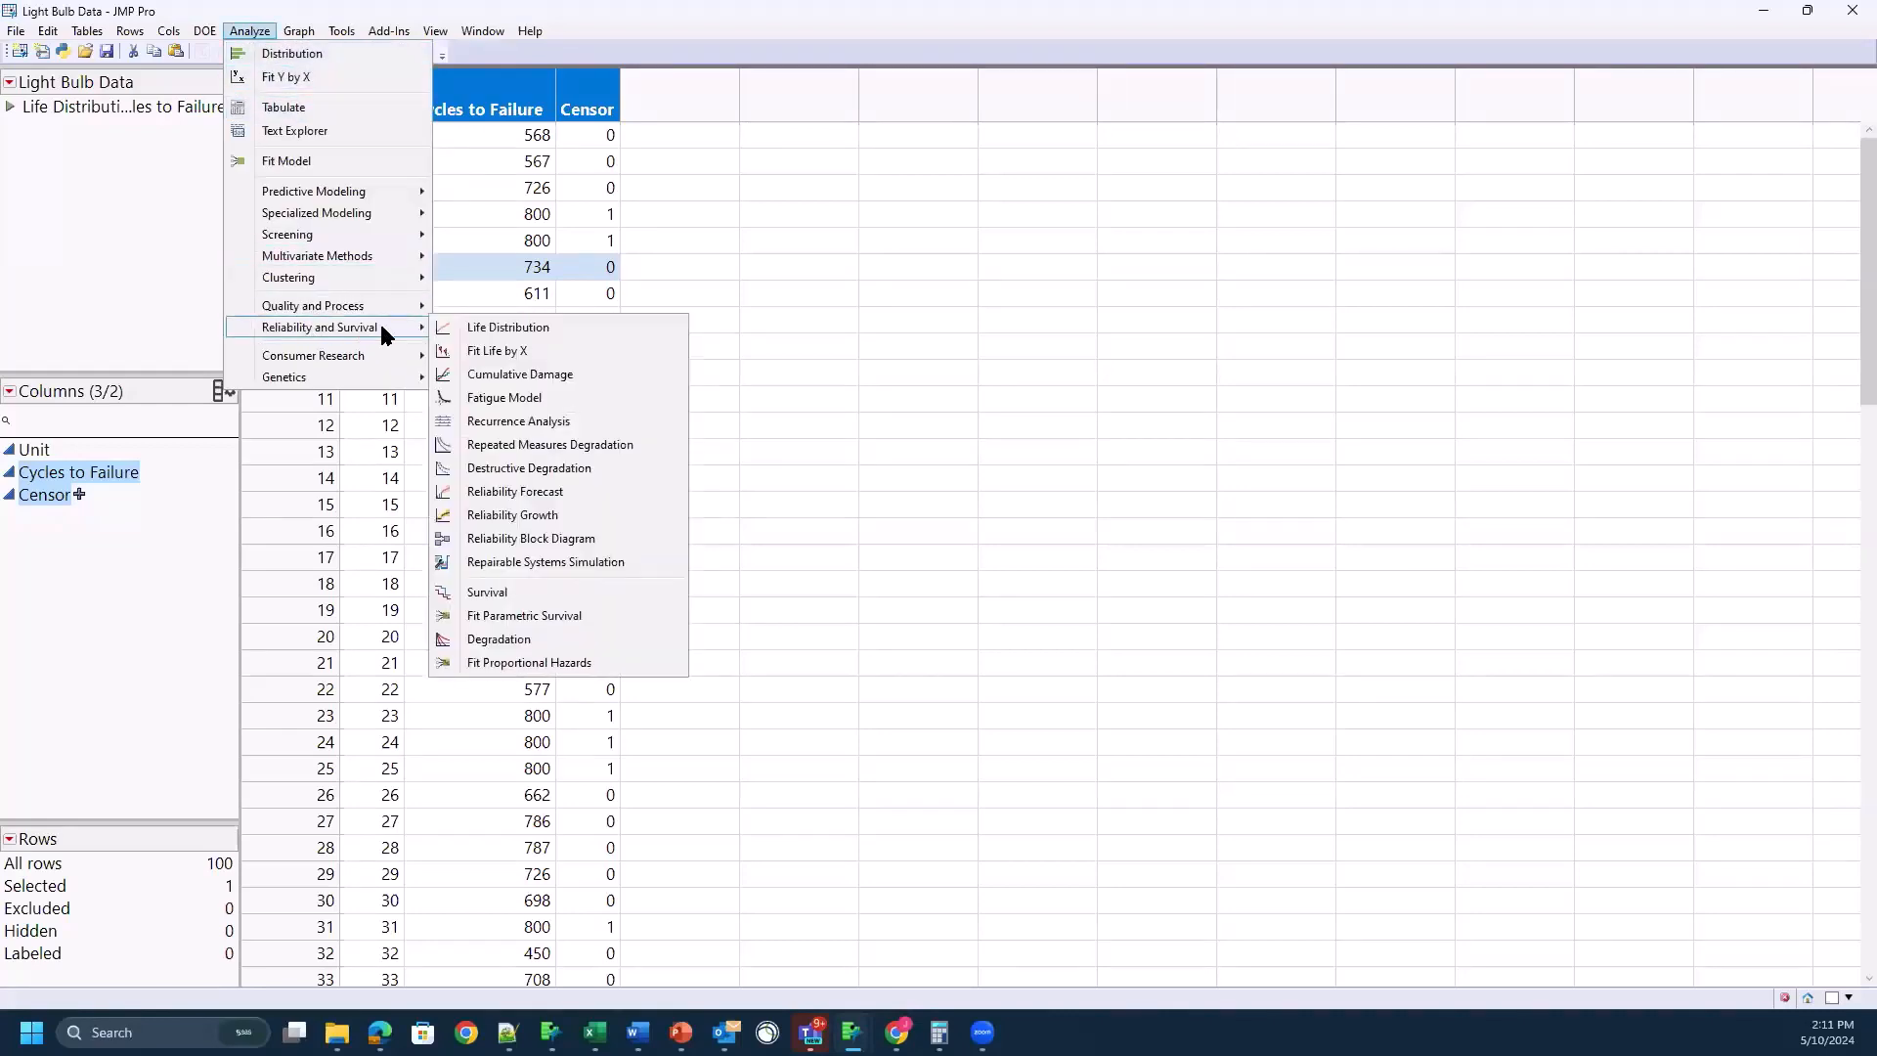
left_click(527, 333)
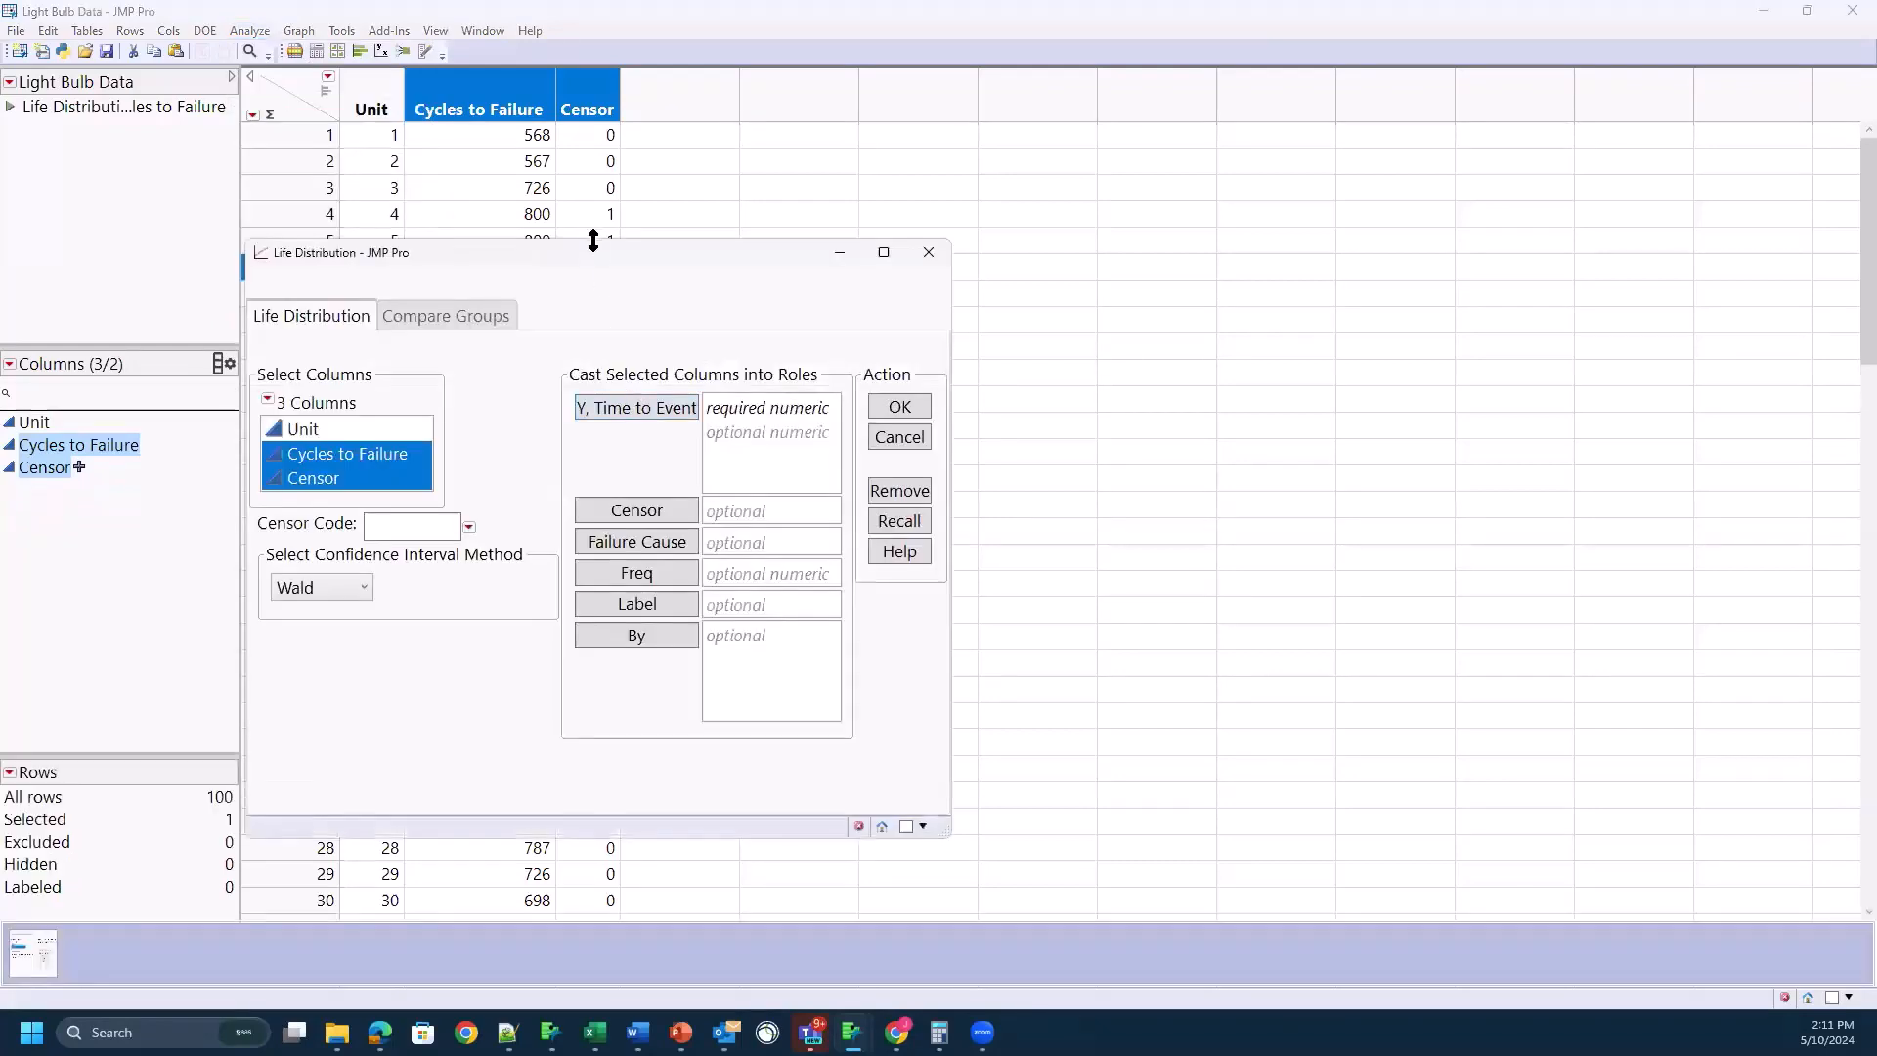
left_click_drag(599, 262, 906, 239)
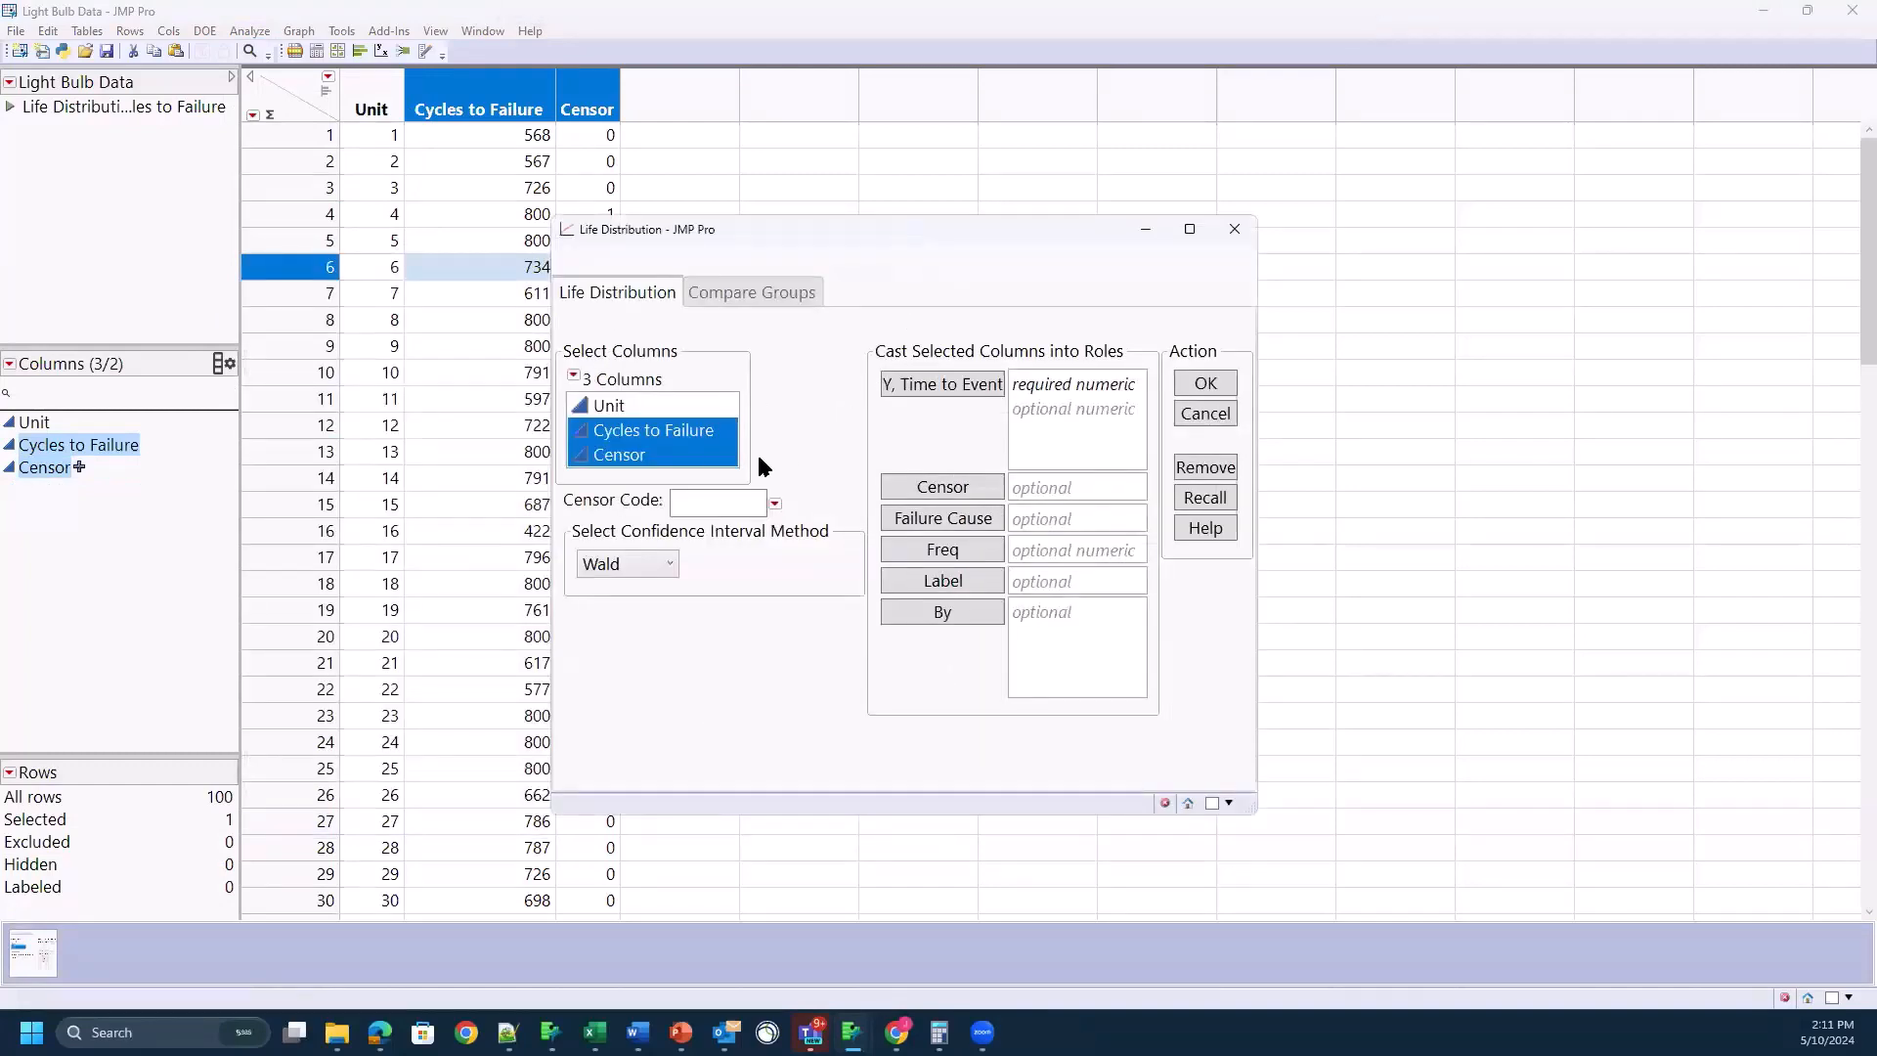
Step: Assign the Cycles to Failure column as Y, Time to Event and the Censor column to the Censor role
left_click(653, 436)
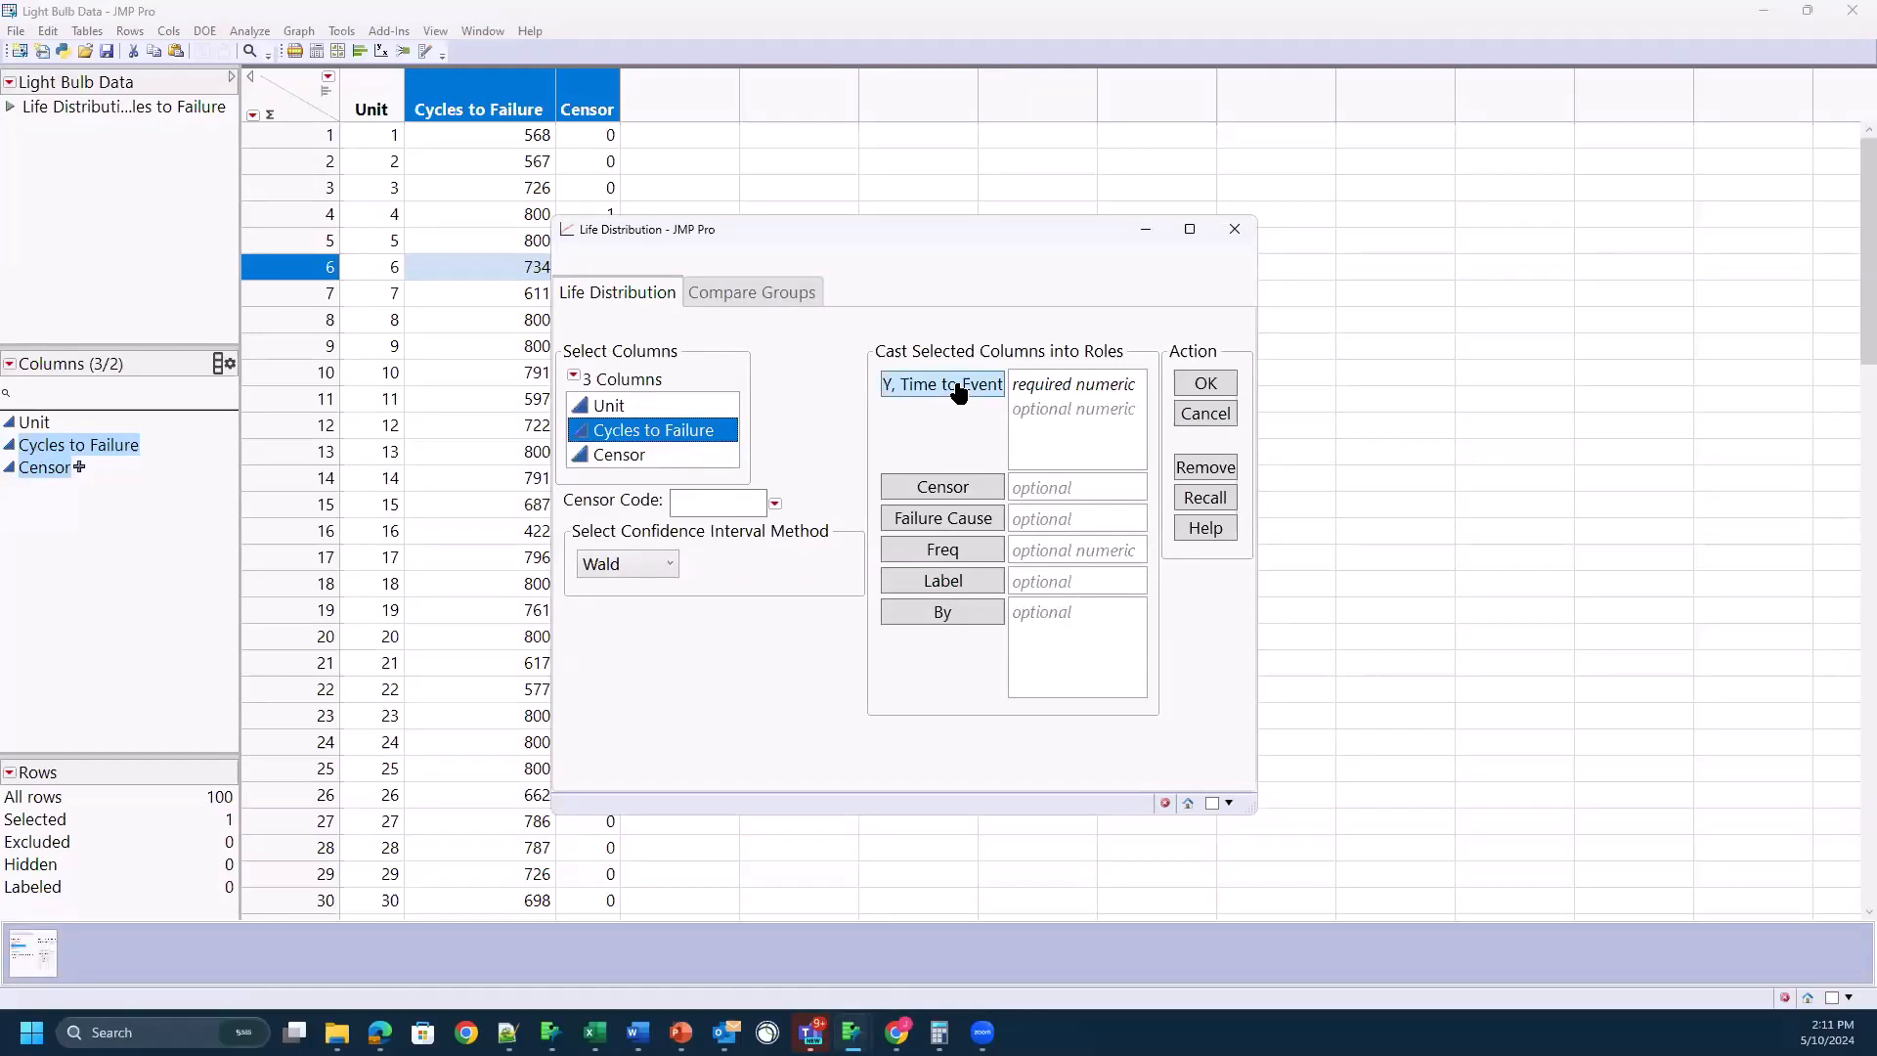
left_click_drag(905, 405, 943, 408)
left_click_drag(888, 401, 929, 423)
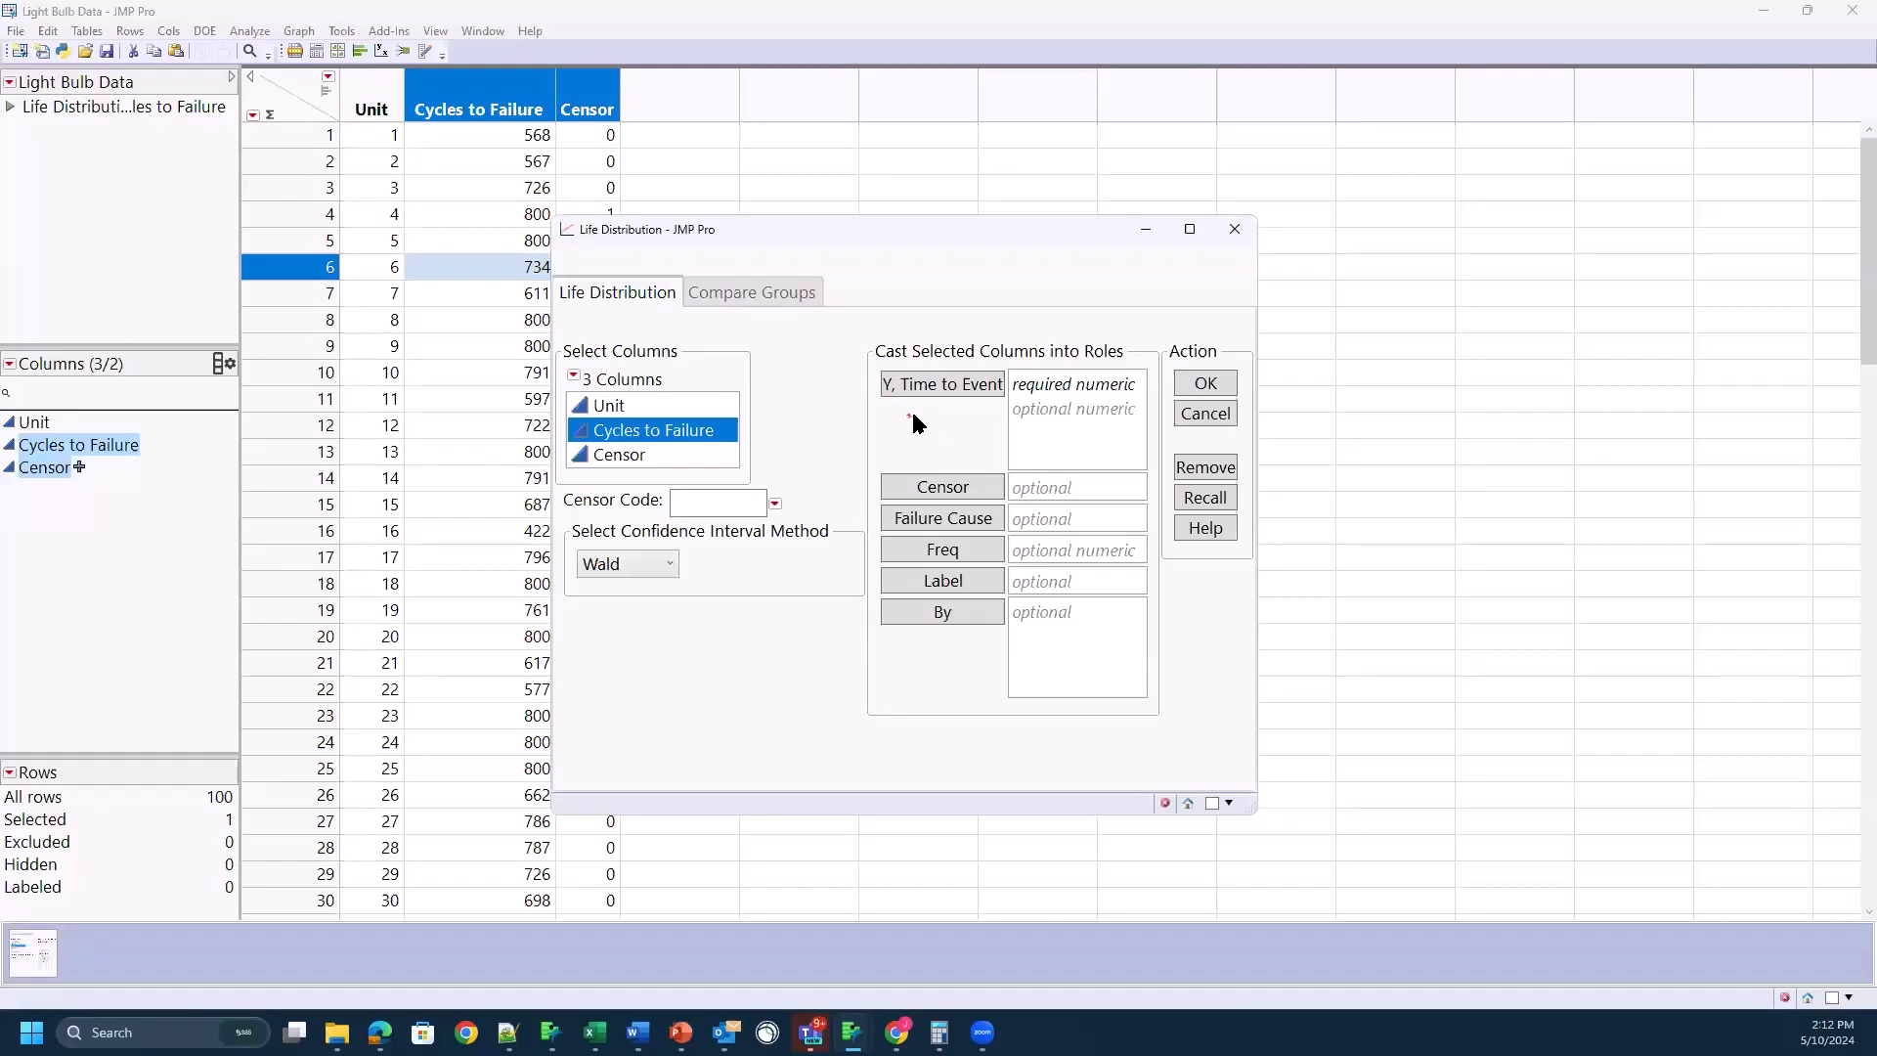
mouse_move(910, 418)
left_mouse_down()
mouse_move(976, 420)
mouse_move(924, 350)
mouse_move(884, 400)
left_mouse_up()
left_click(968, 391)
left_click(719, 457)
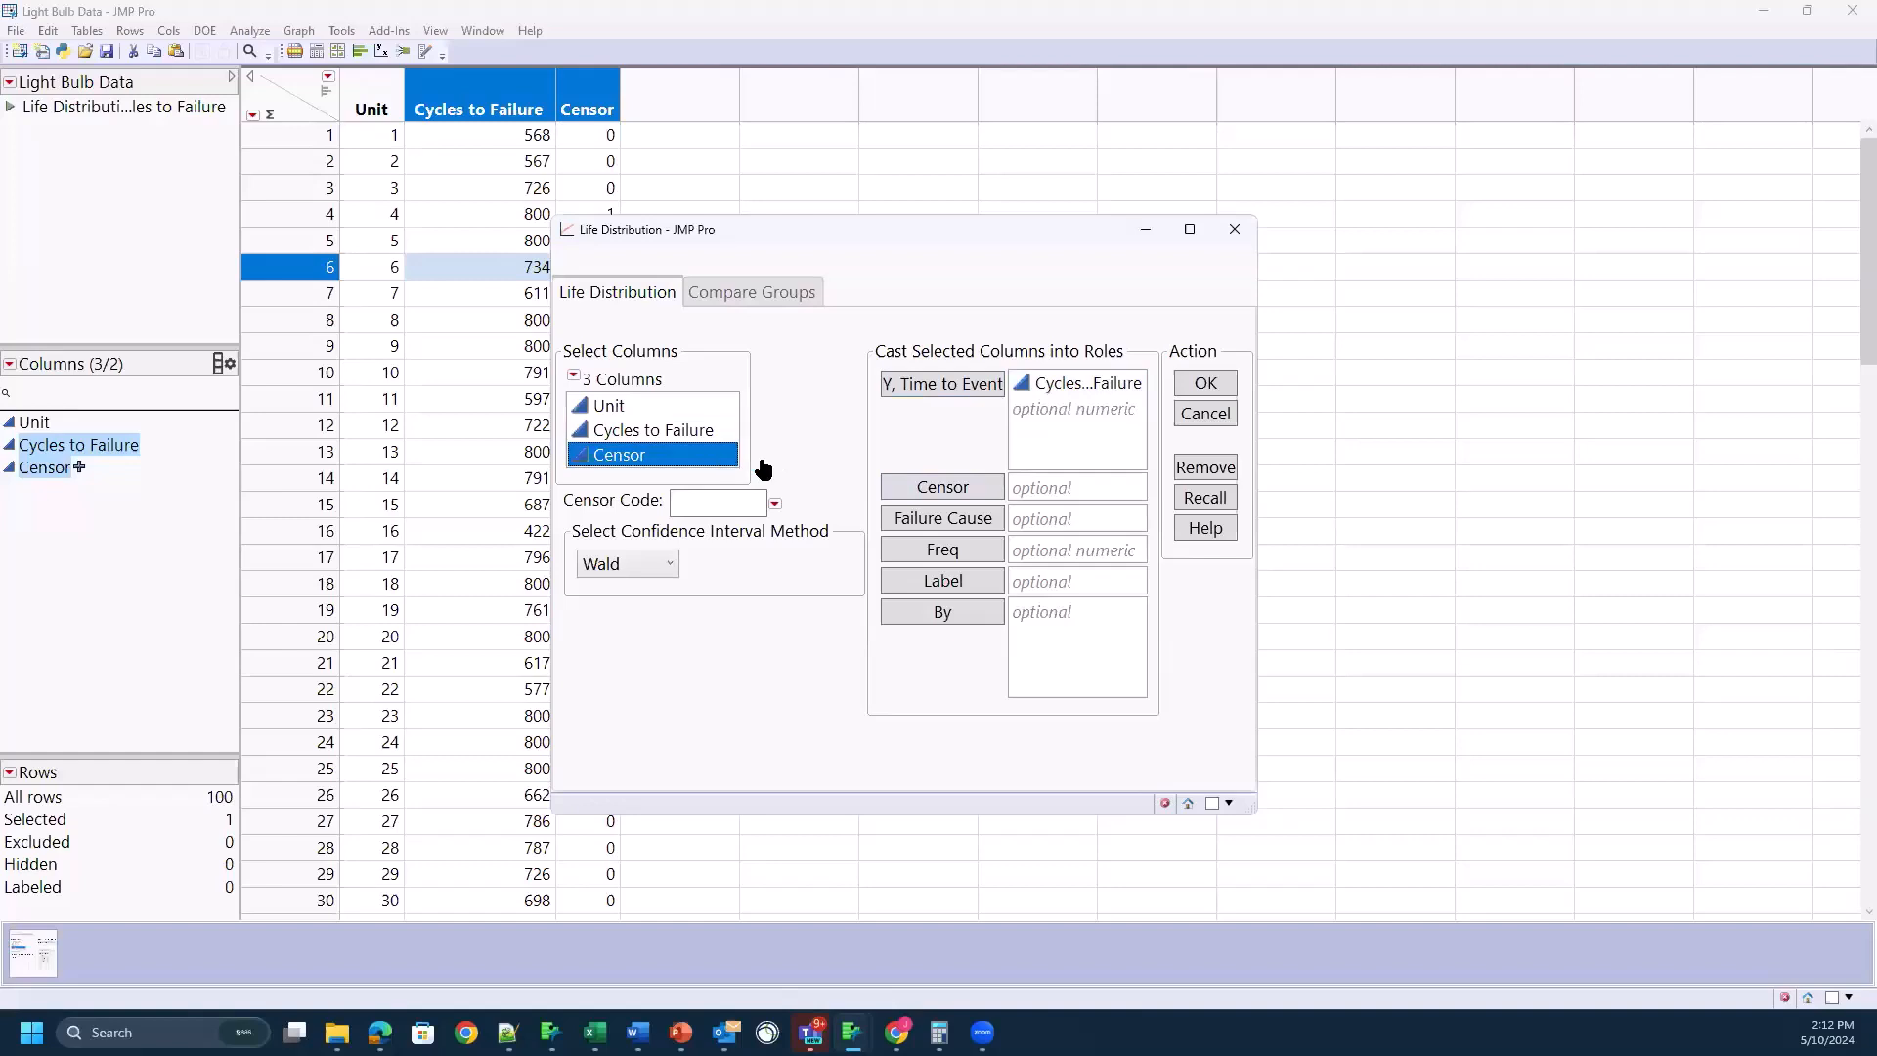
left_click(939, 489)
Step: Compare the launch window's censor code with unit 4's Censor value in the table, and view the available code choices
left_click_drag(792, 235, 924, 201)
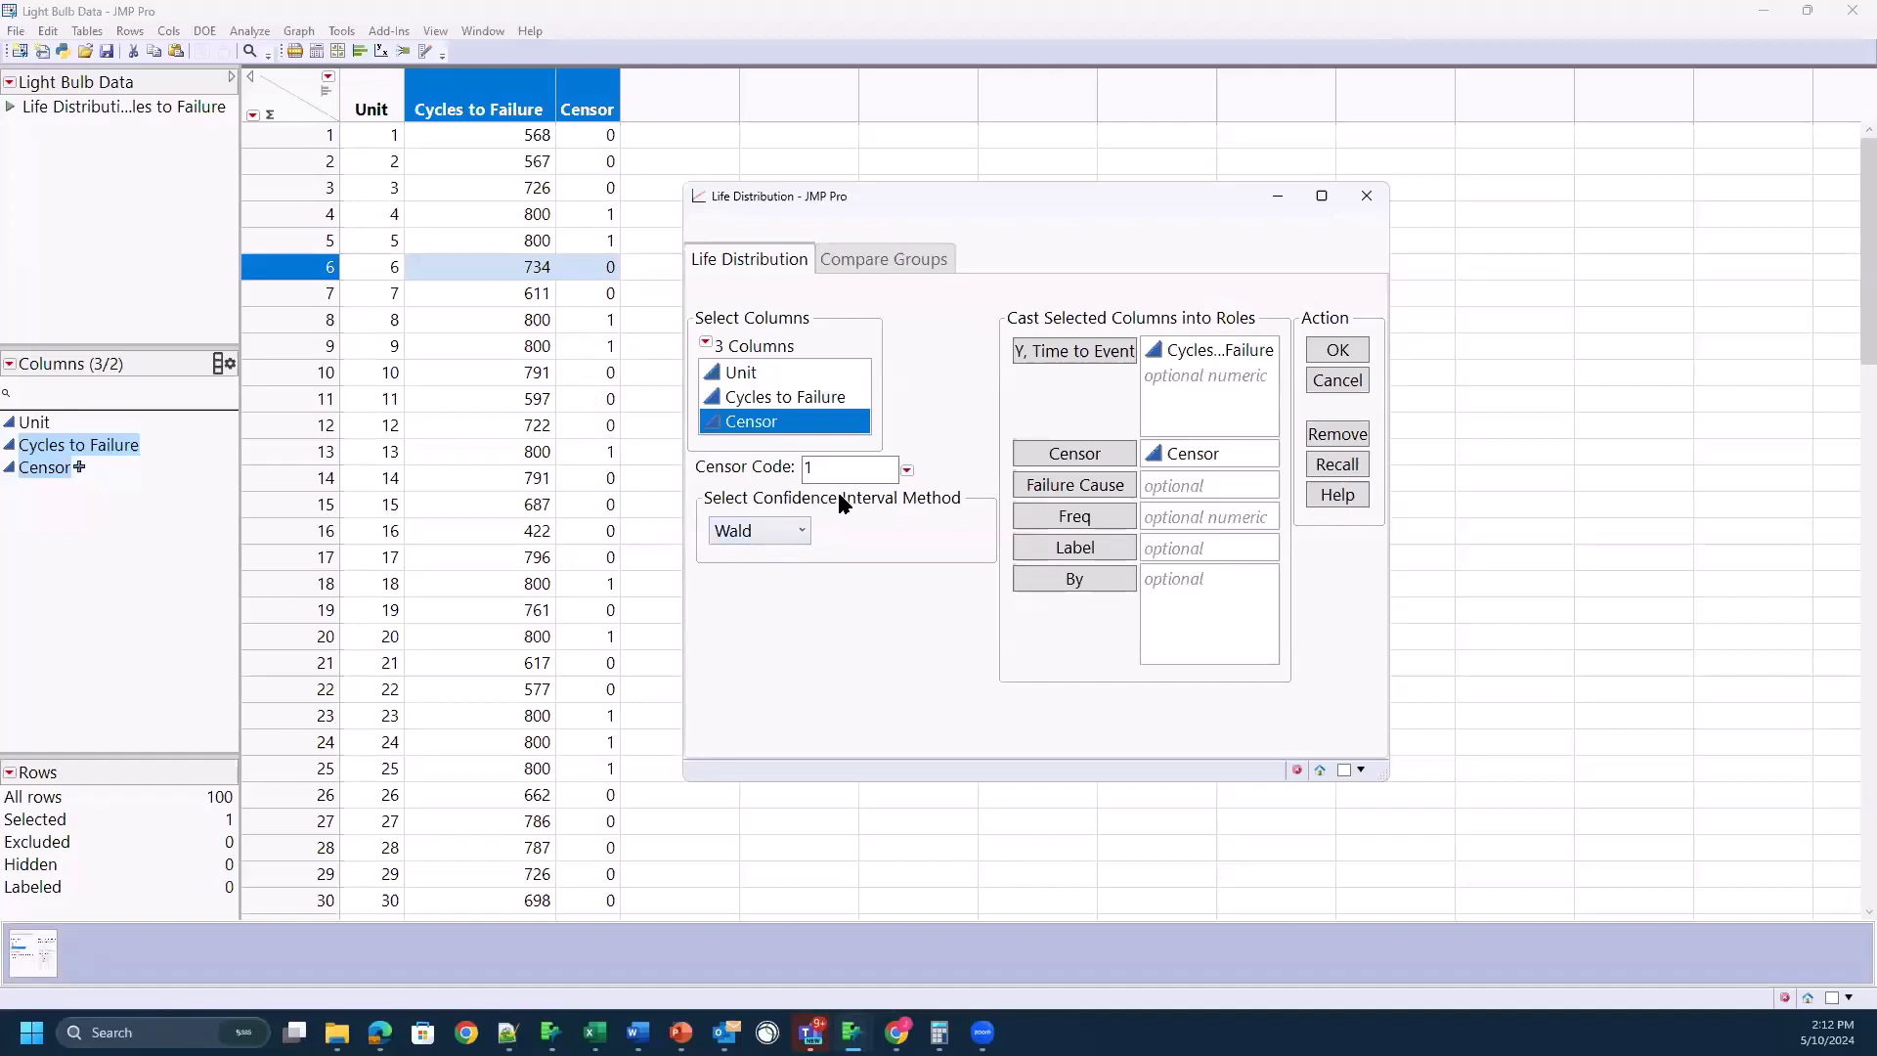
mouse_move(841, 493)
left_mouse_down()
mouse_move(829, 432)
mouse_move(777, 473)
mouse_move(860, 497)
left_mouse_up()
left_click(592, 221)
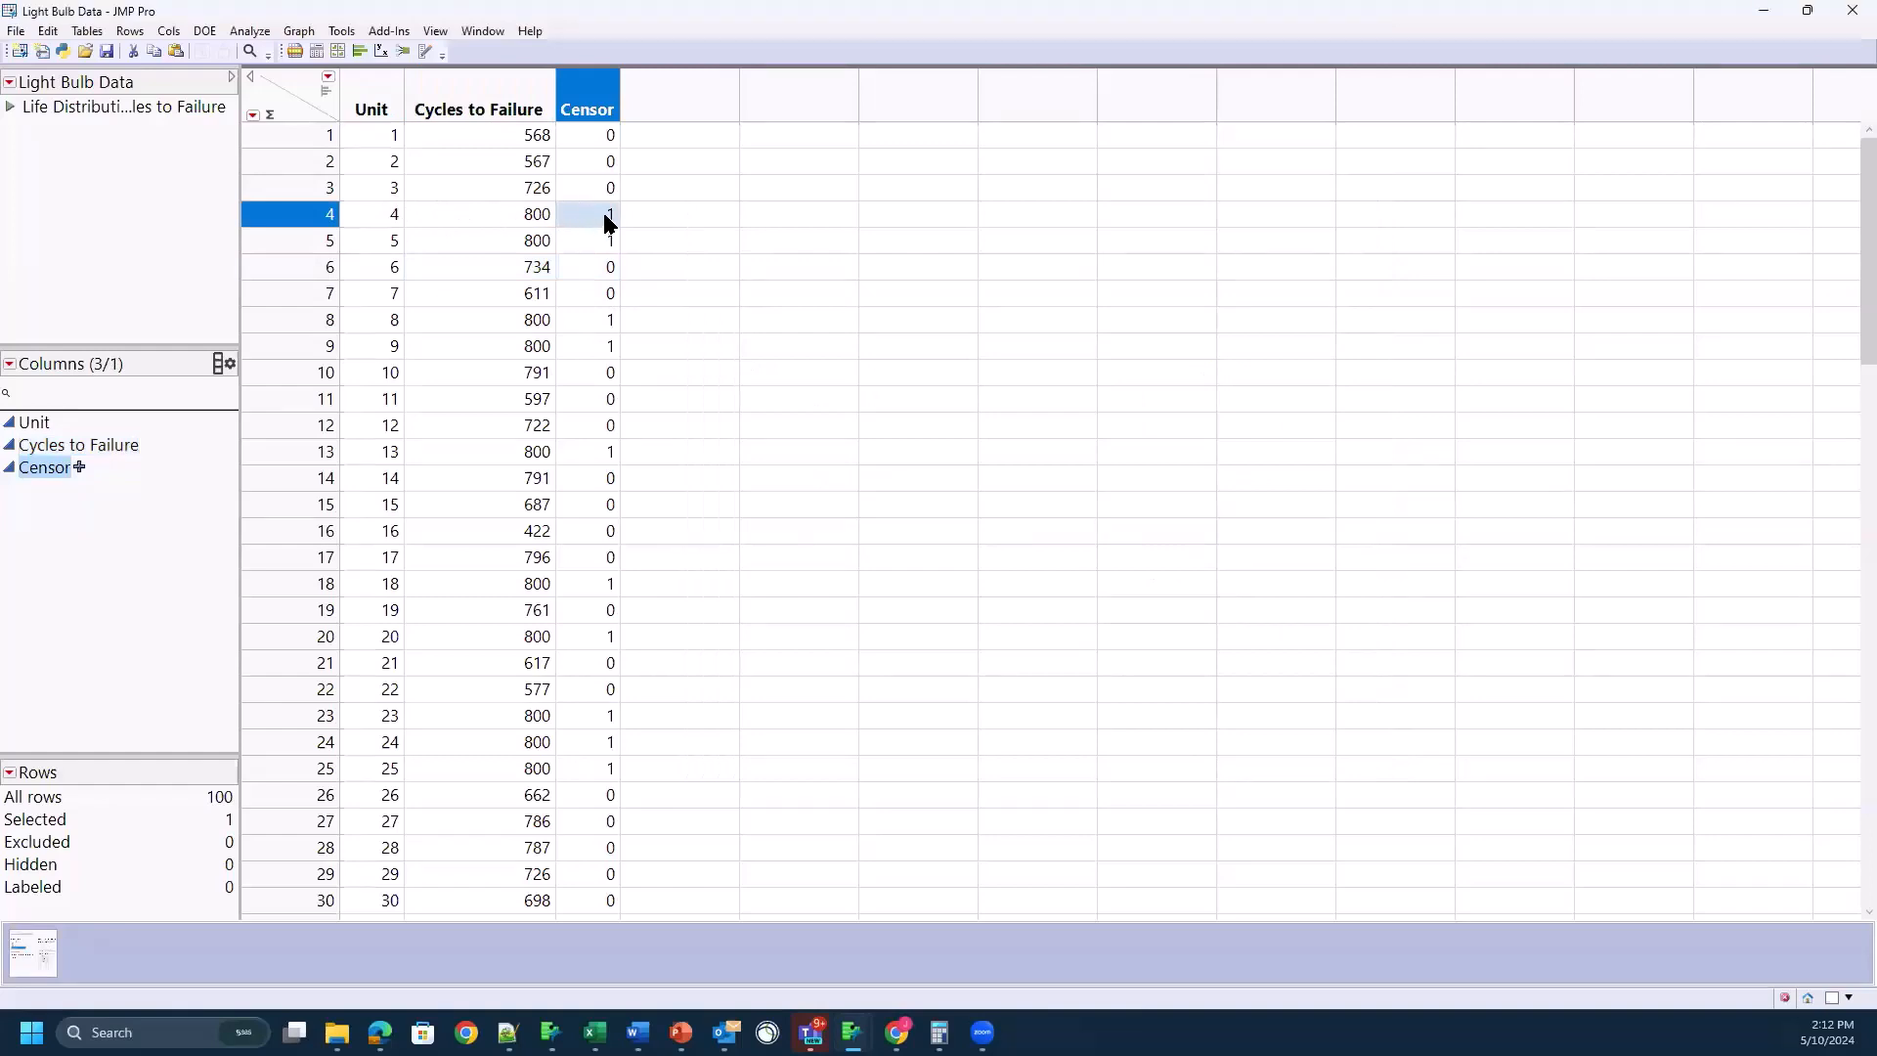
key("alt+Tab")
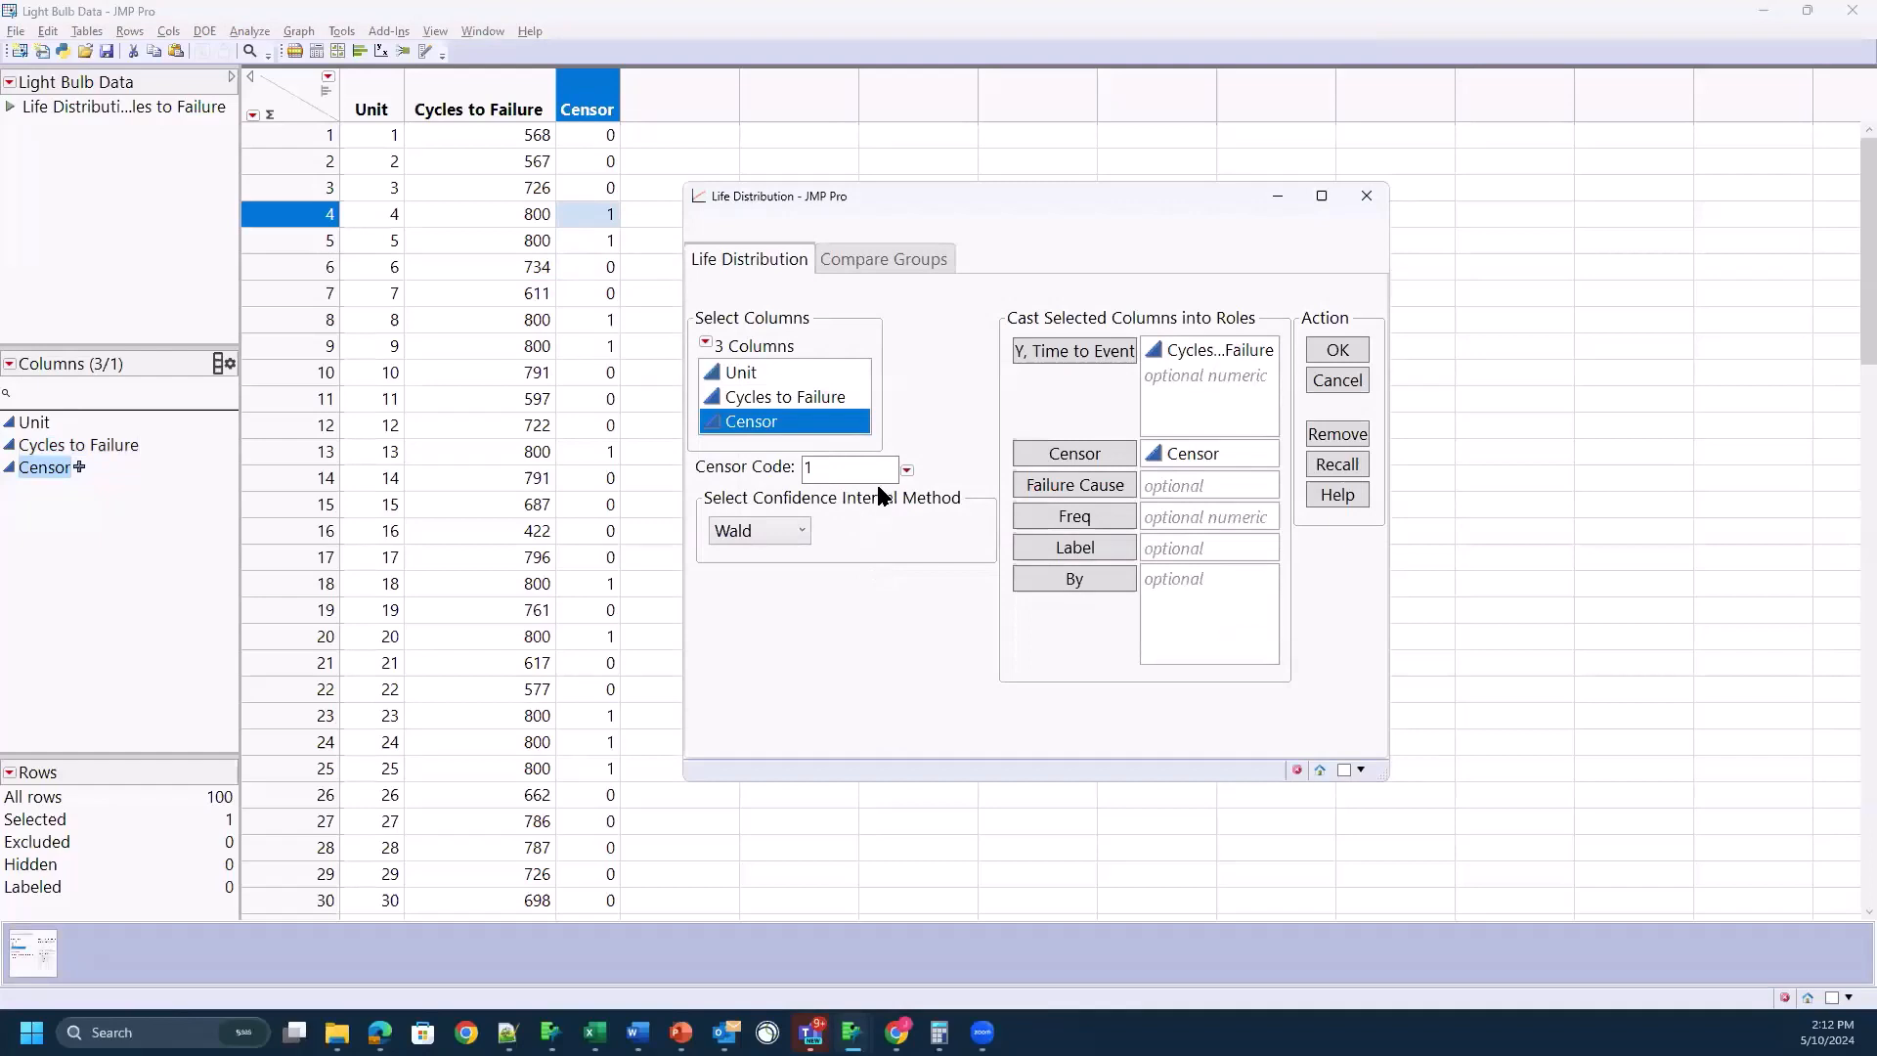
left_click(908, 470)
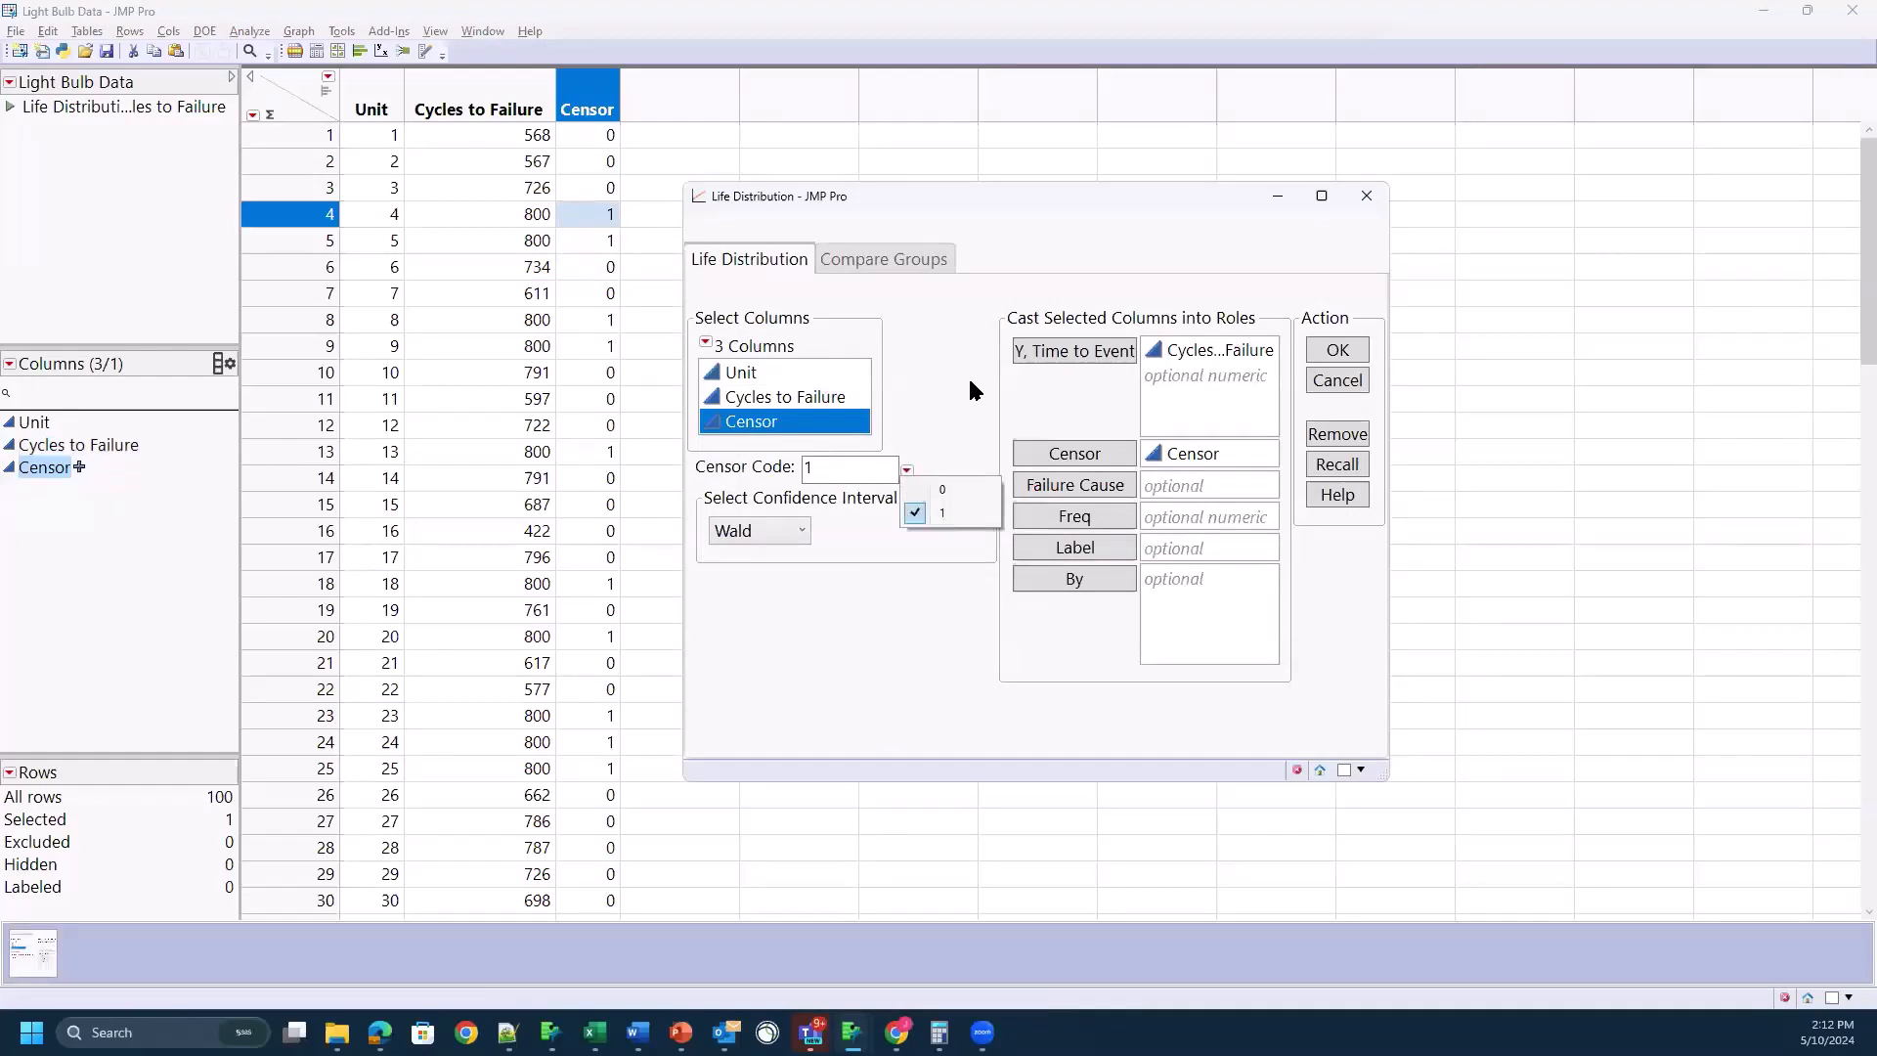
left_click(943, 392)
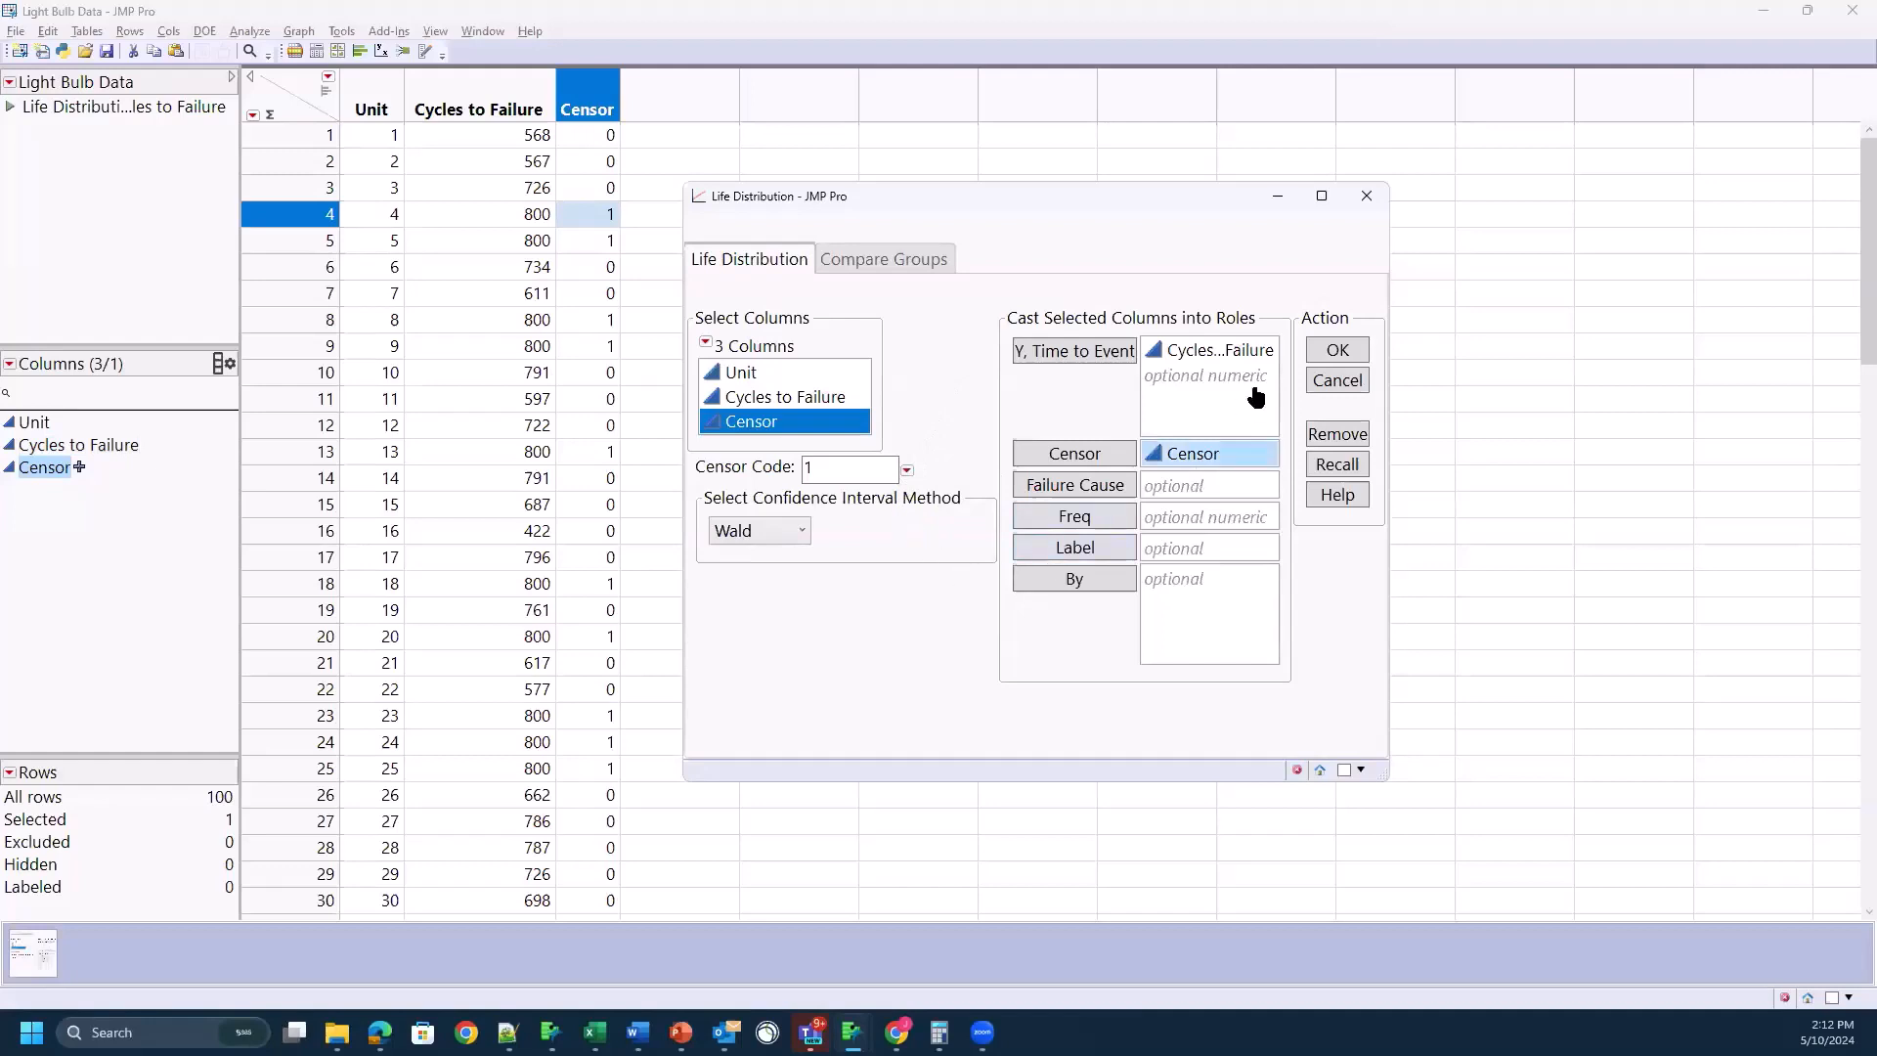
Step: Run the Life Distribution analysis, move its report clear of the data columns, and clear the row selection from the probability plot
left_click(1337, 352)
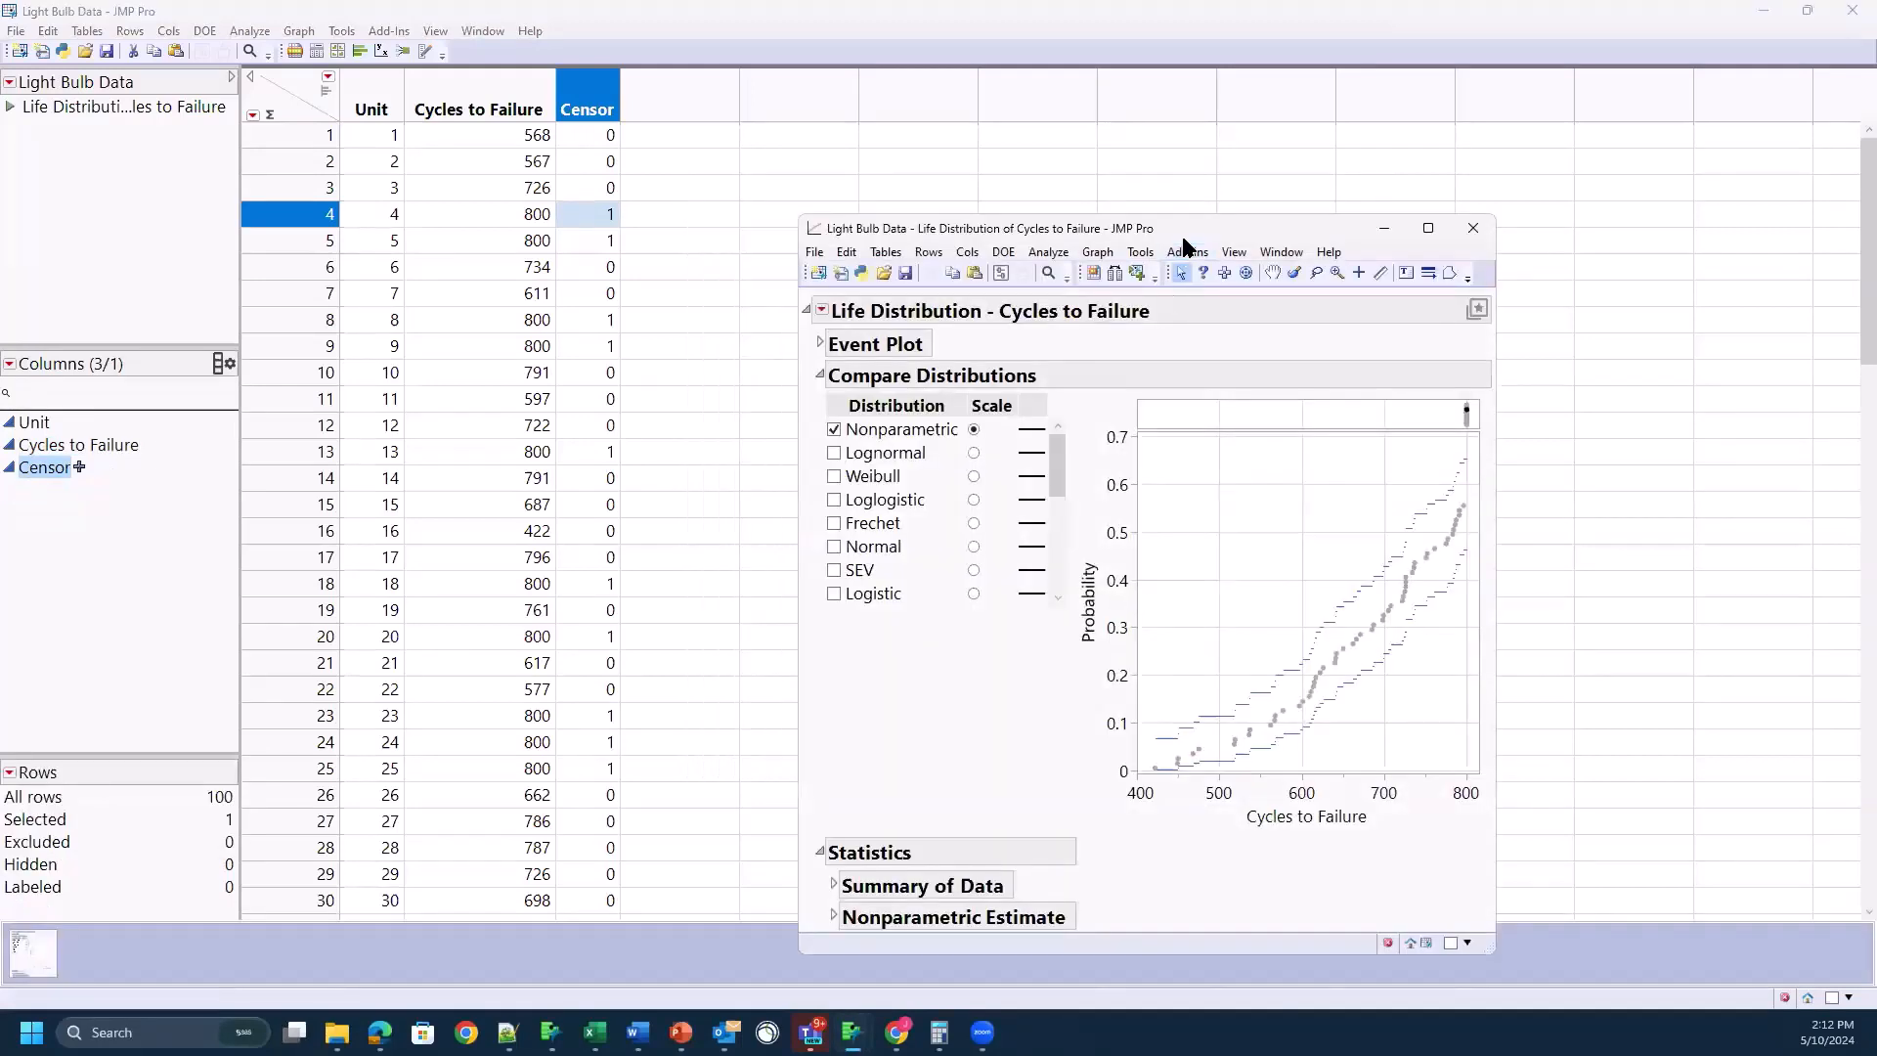
left_click_drag(1174, 229, 1043, 103)
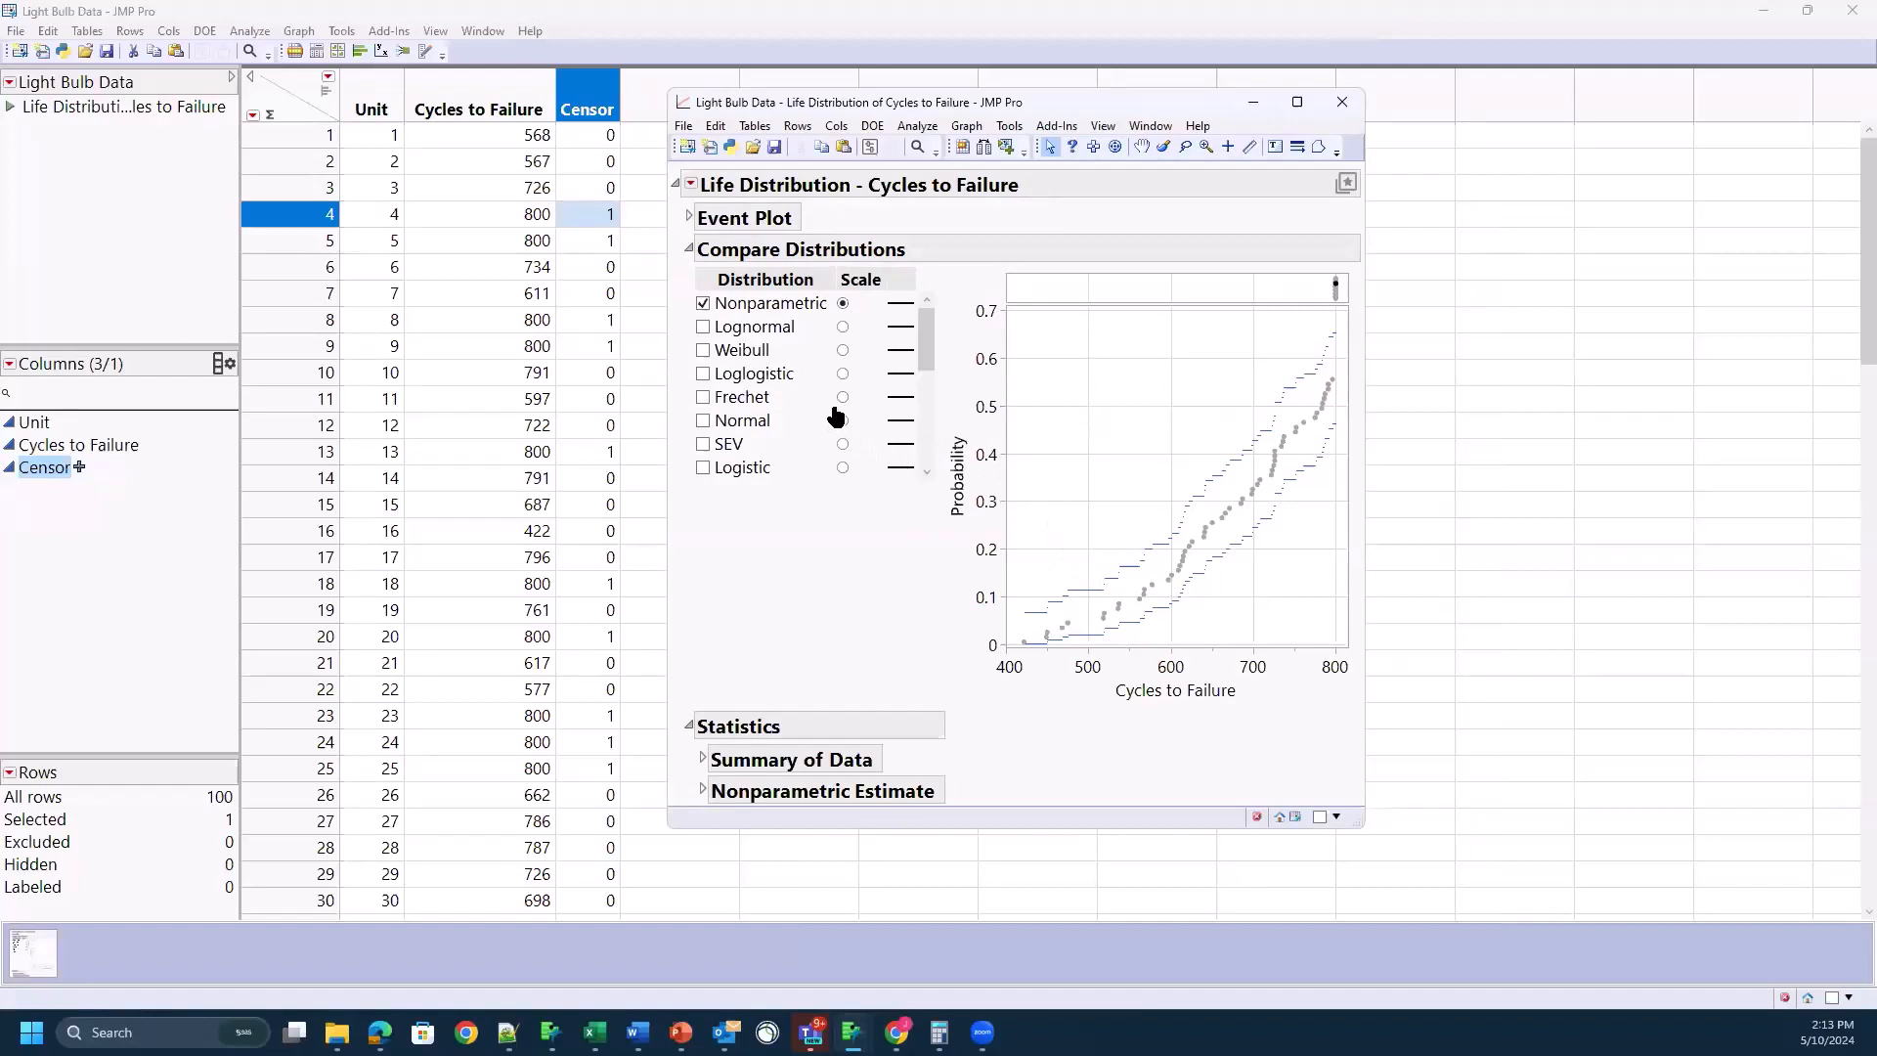
left_click(1036, 584)
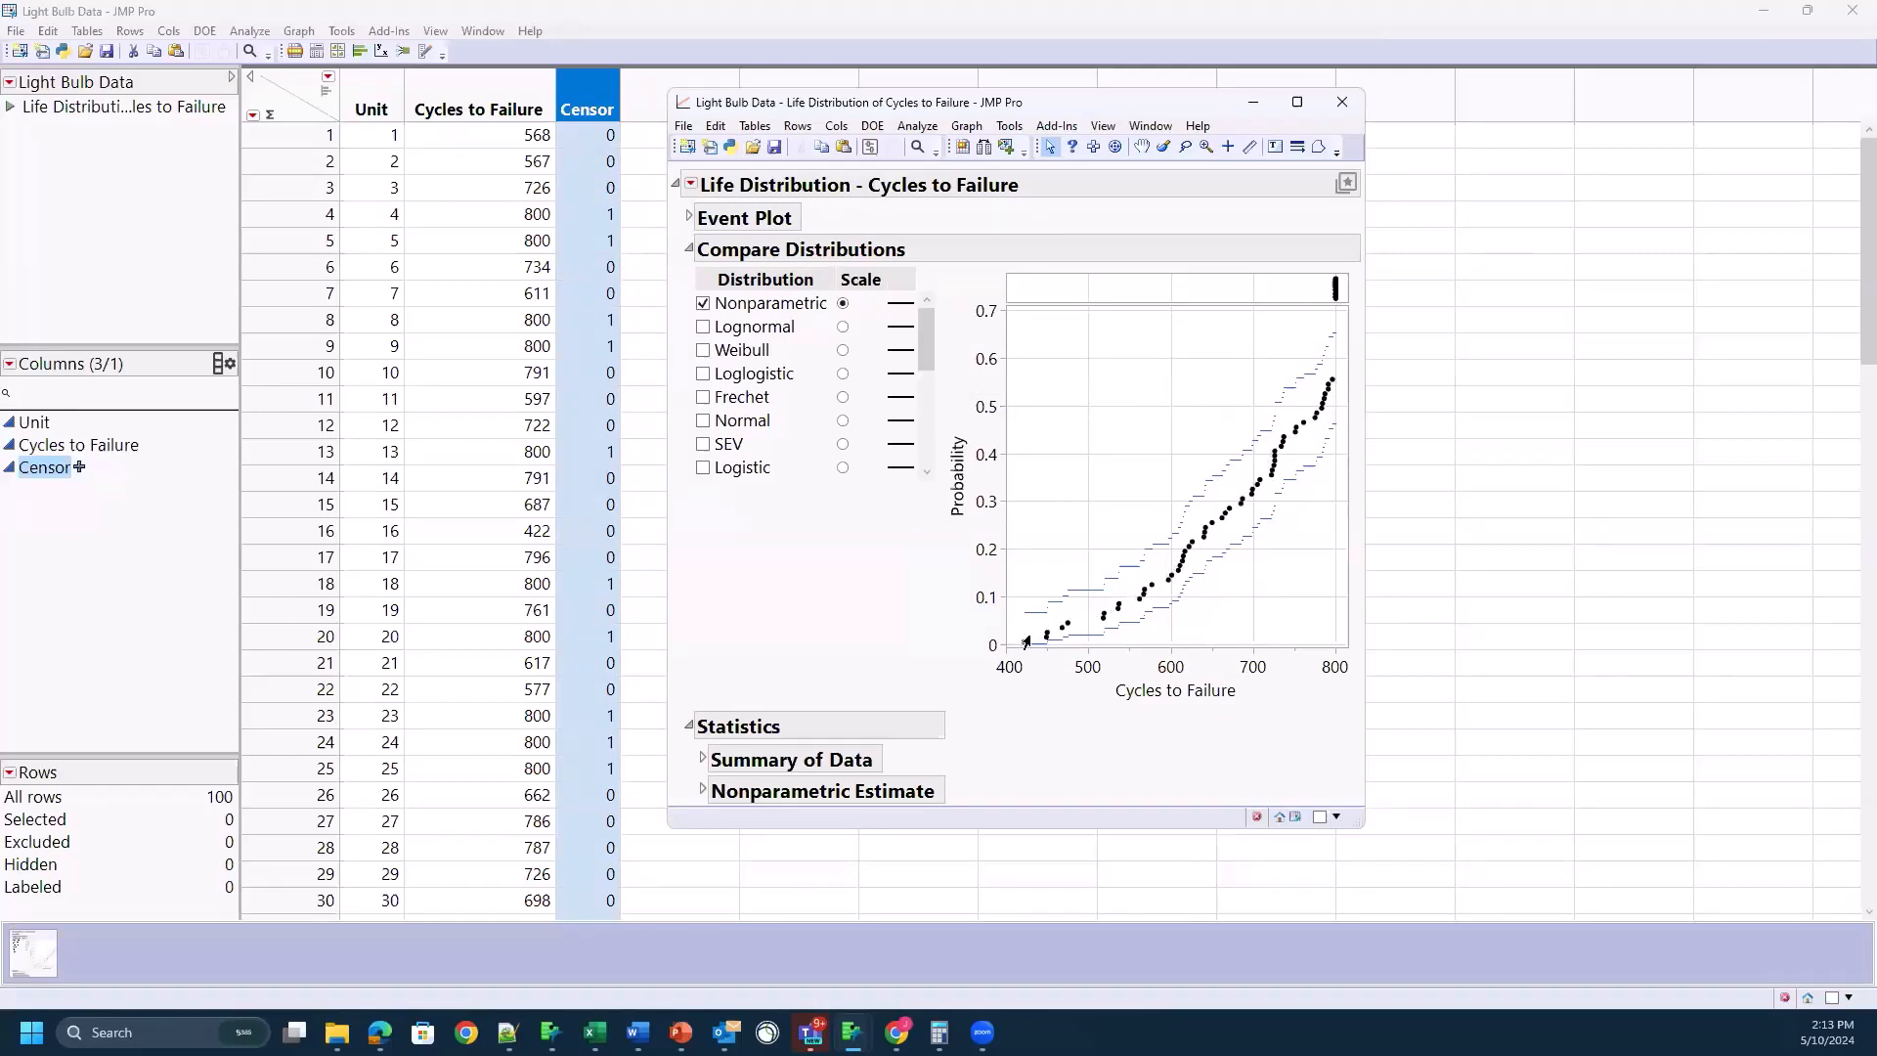
mouse_move(1020, 643)
mouse_move(1333, 290)
Step: Examine unit 17's Cycles to Failure and Censor values, locate its point in the probability plot, and clear the selection
left_click(497, 558)
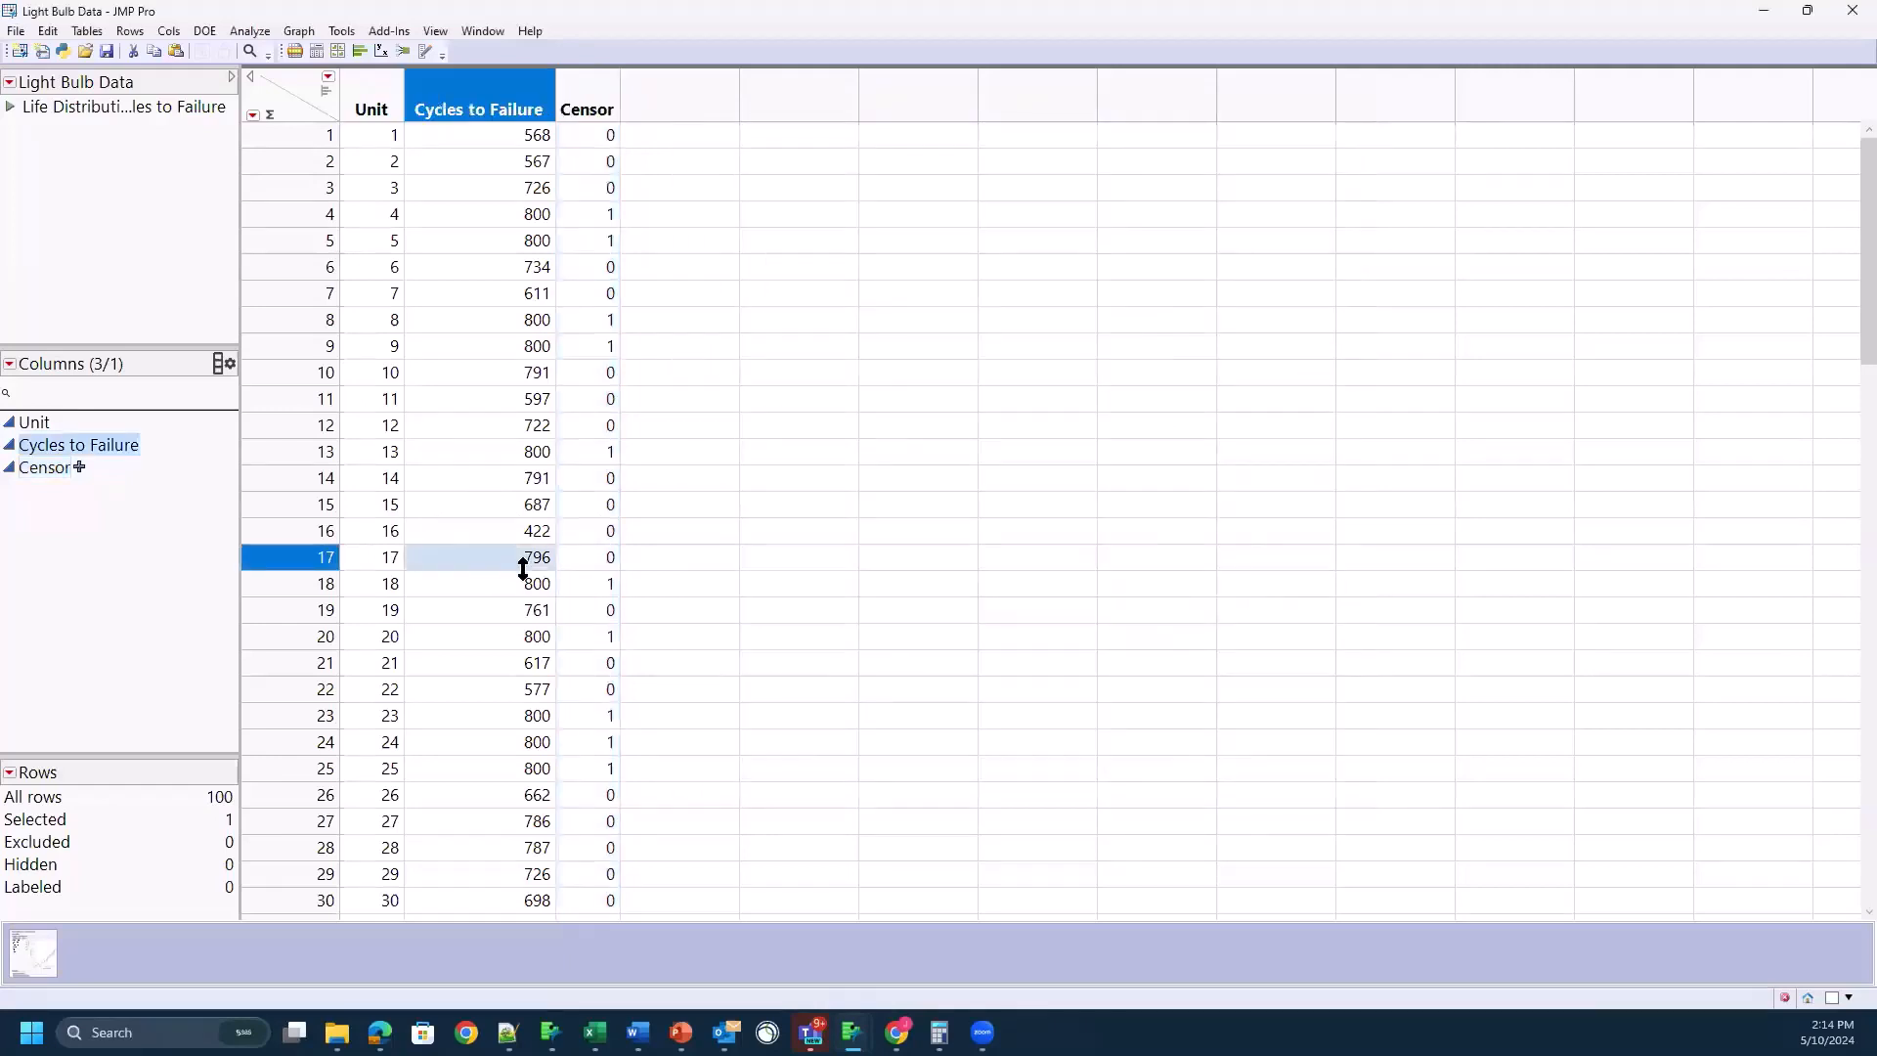
left_click(584, 558)
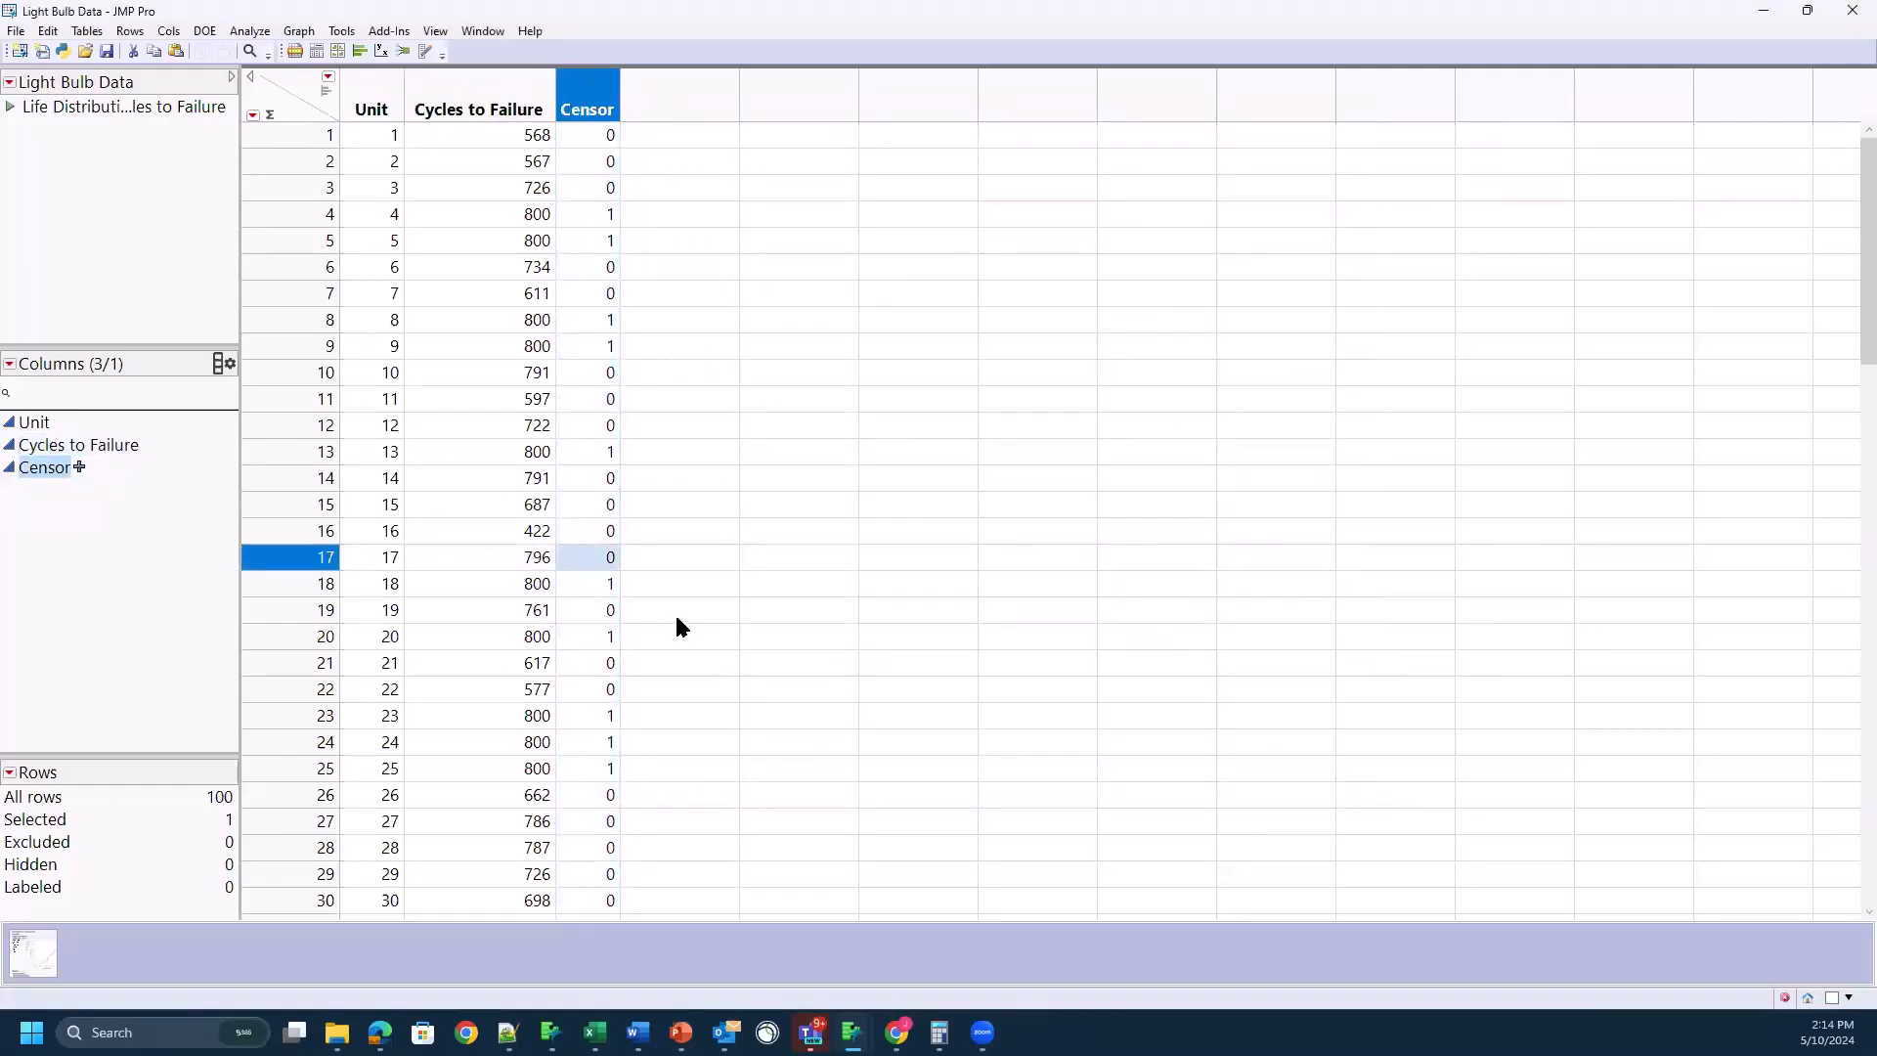
left_click(503, 570)
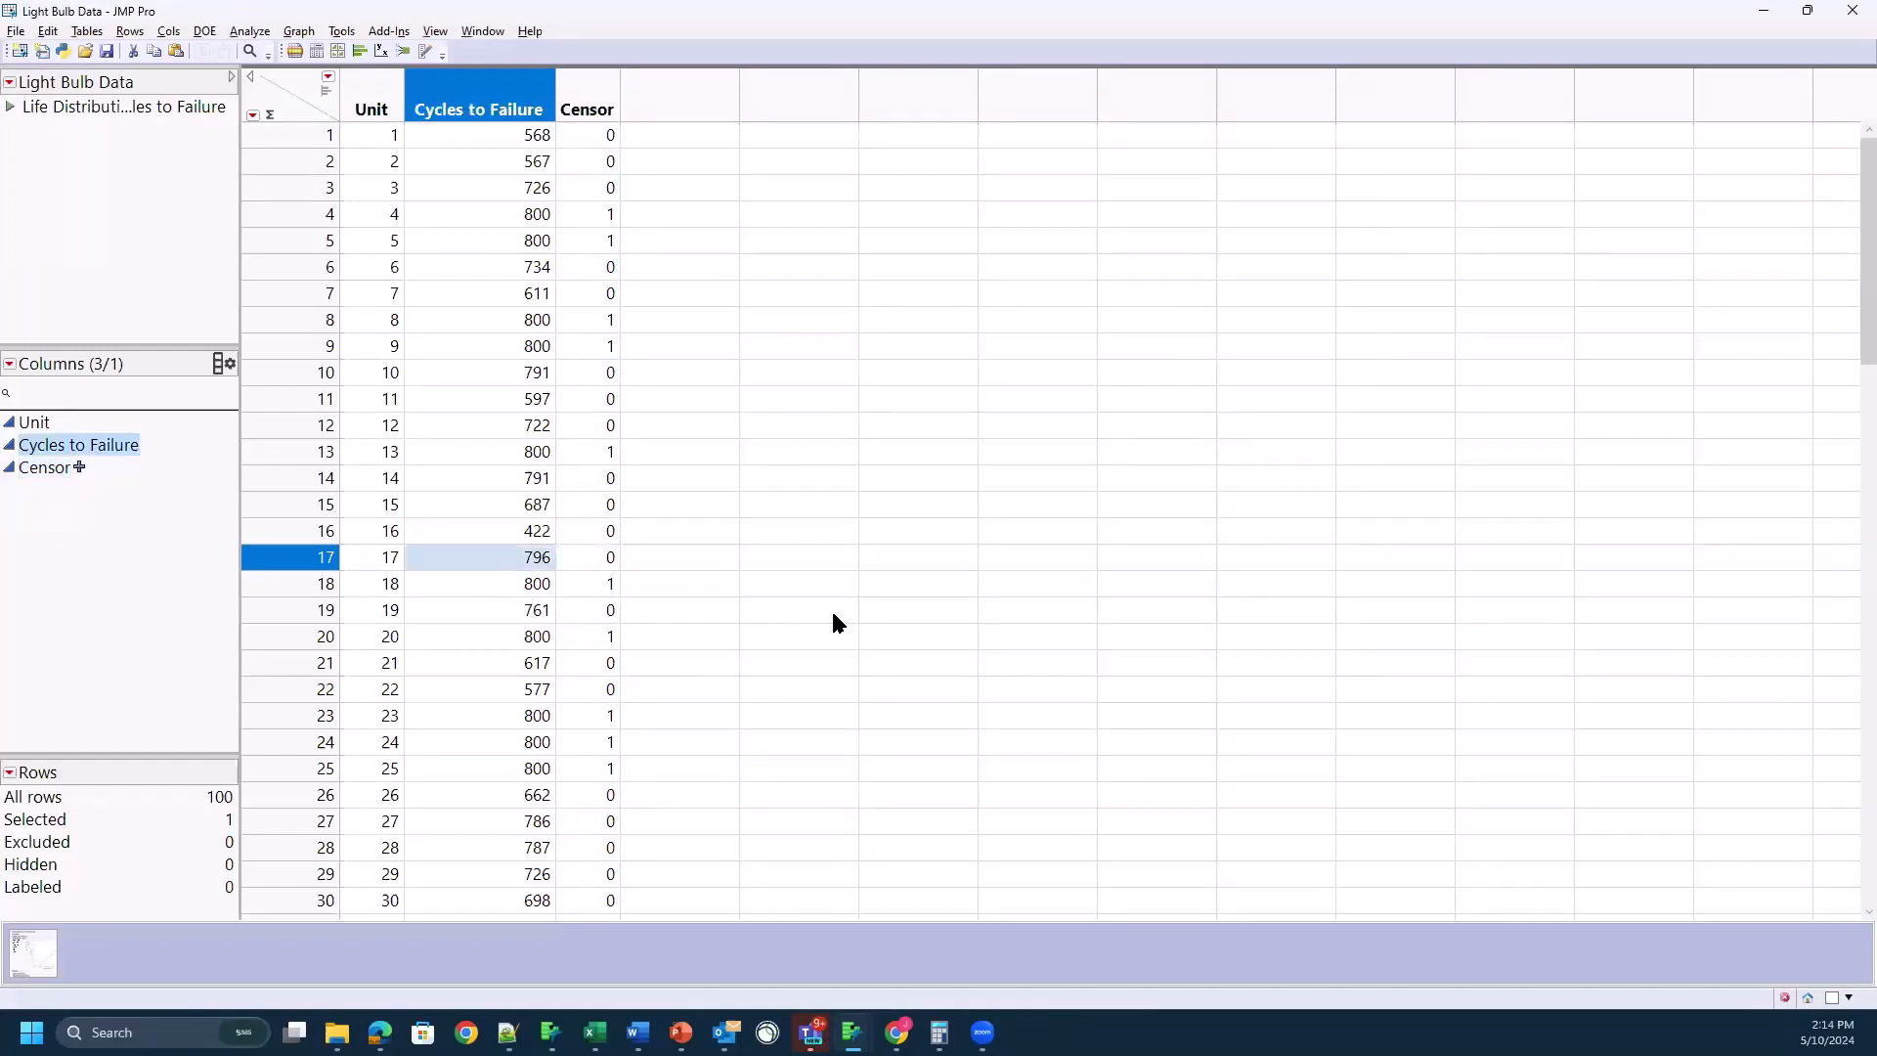
key("alt+Tab")
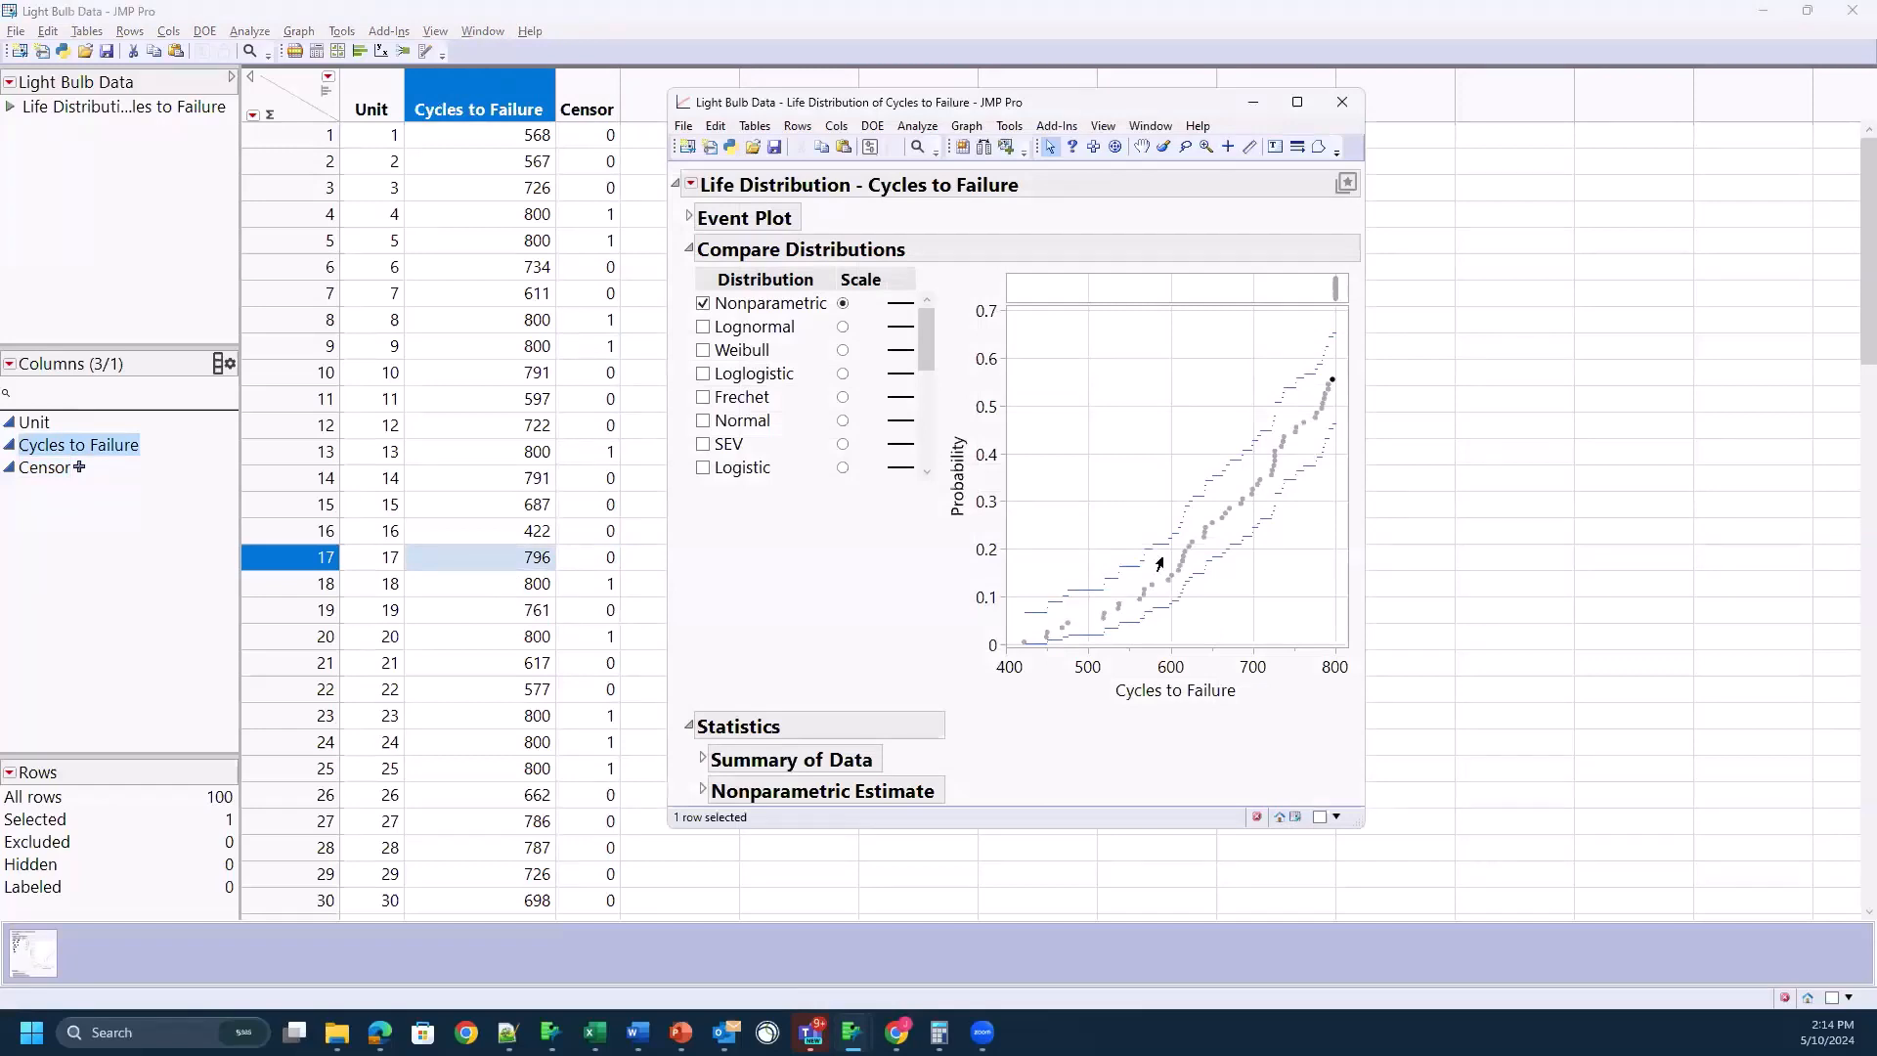
left_click(1275, 581)
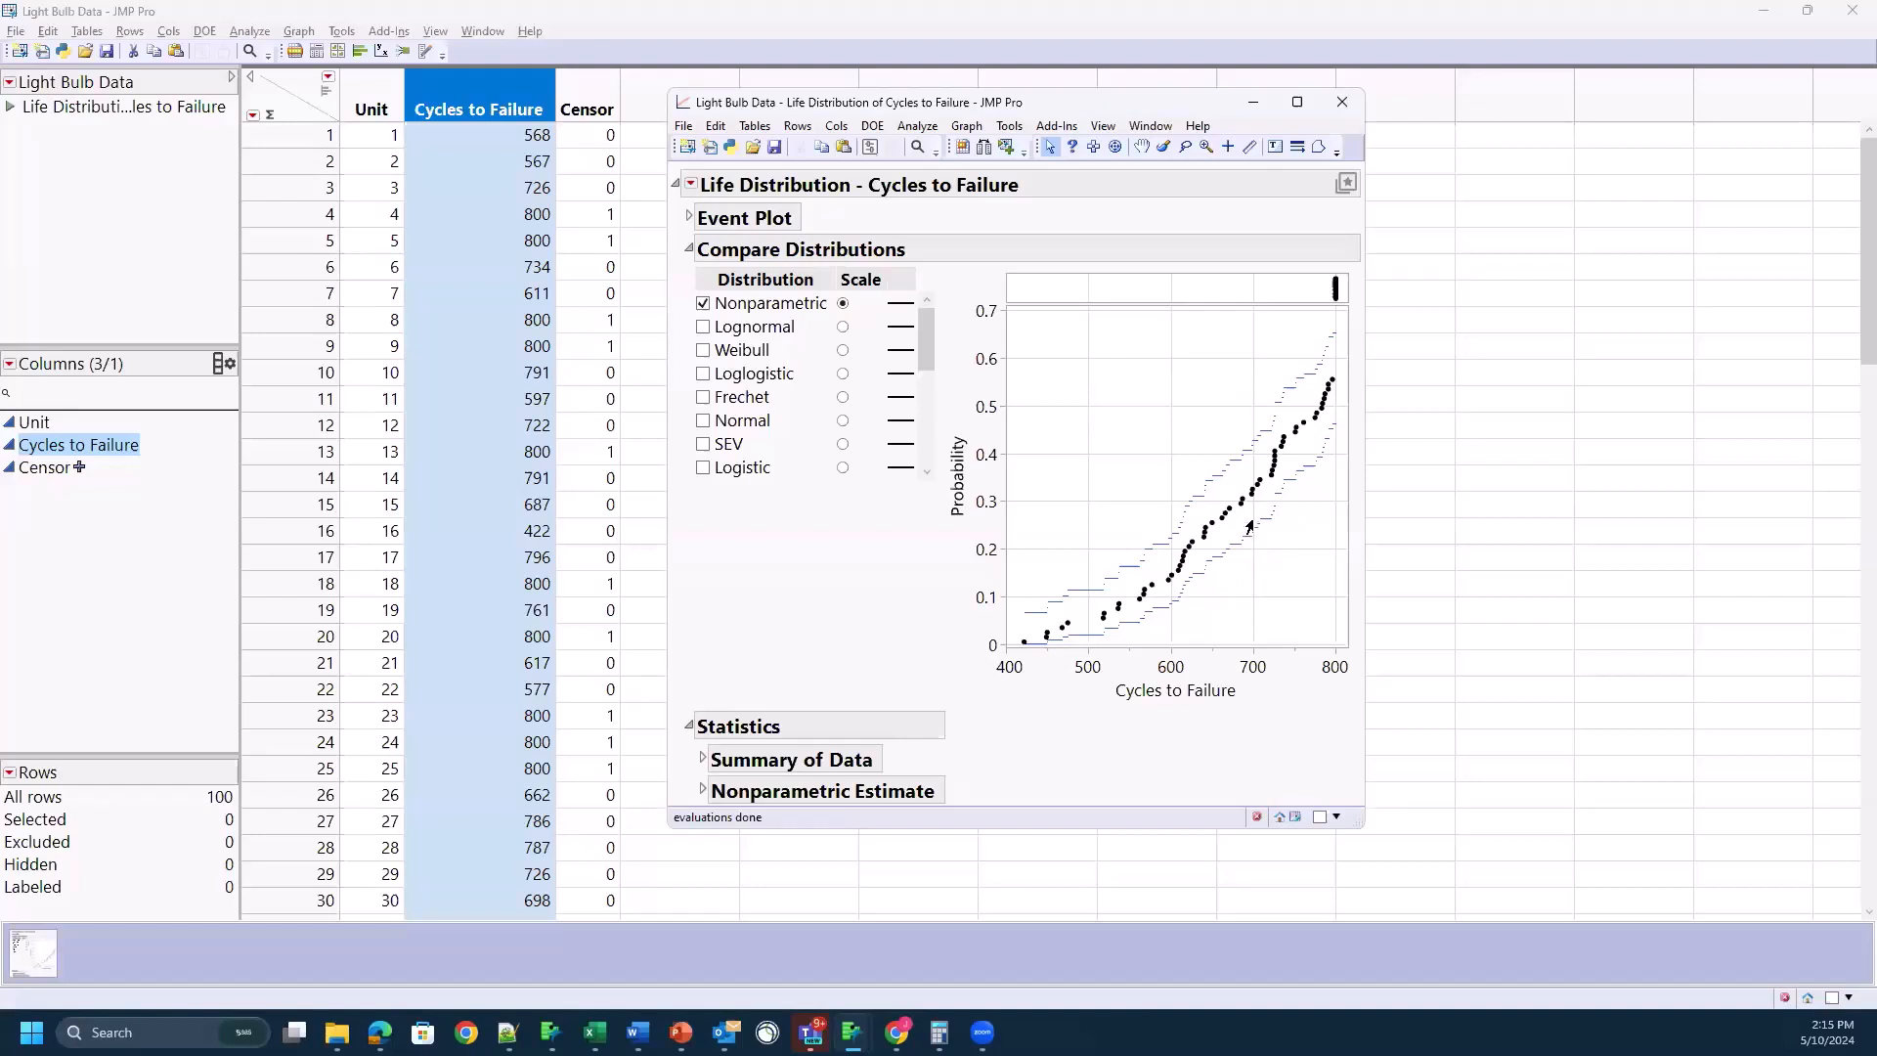
mouse_move(1251, 494)
Step: Fit the Normal and Weibull distributions in turn, each on its own probability scale, leaving only Weibull checked alongside Nonparametric
left_click(738, 430)
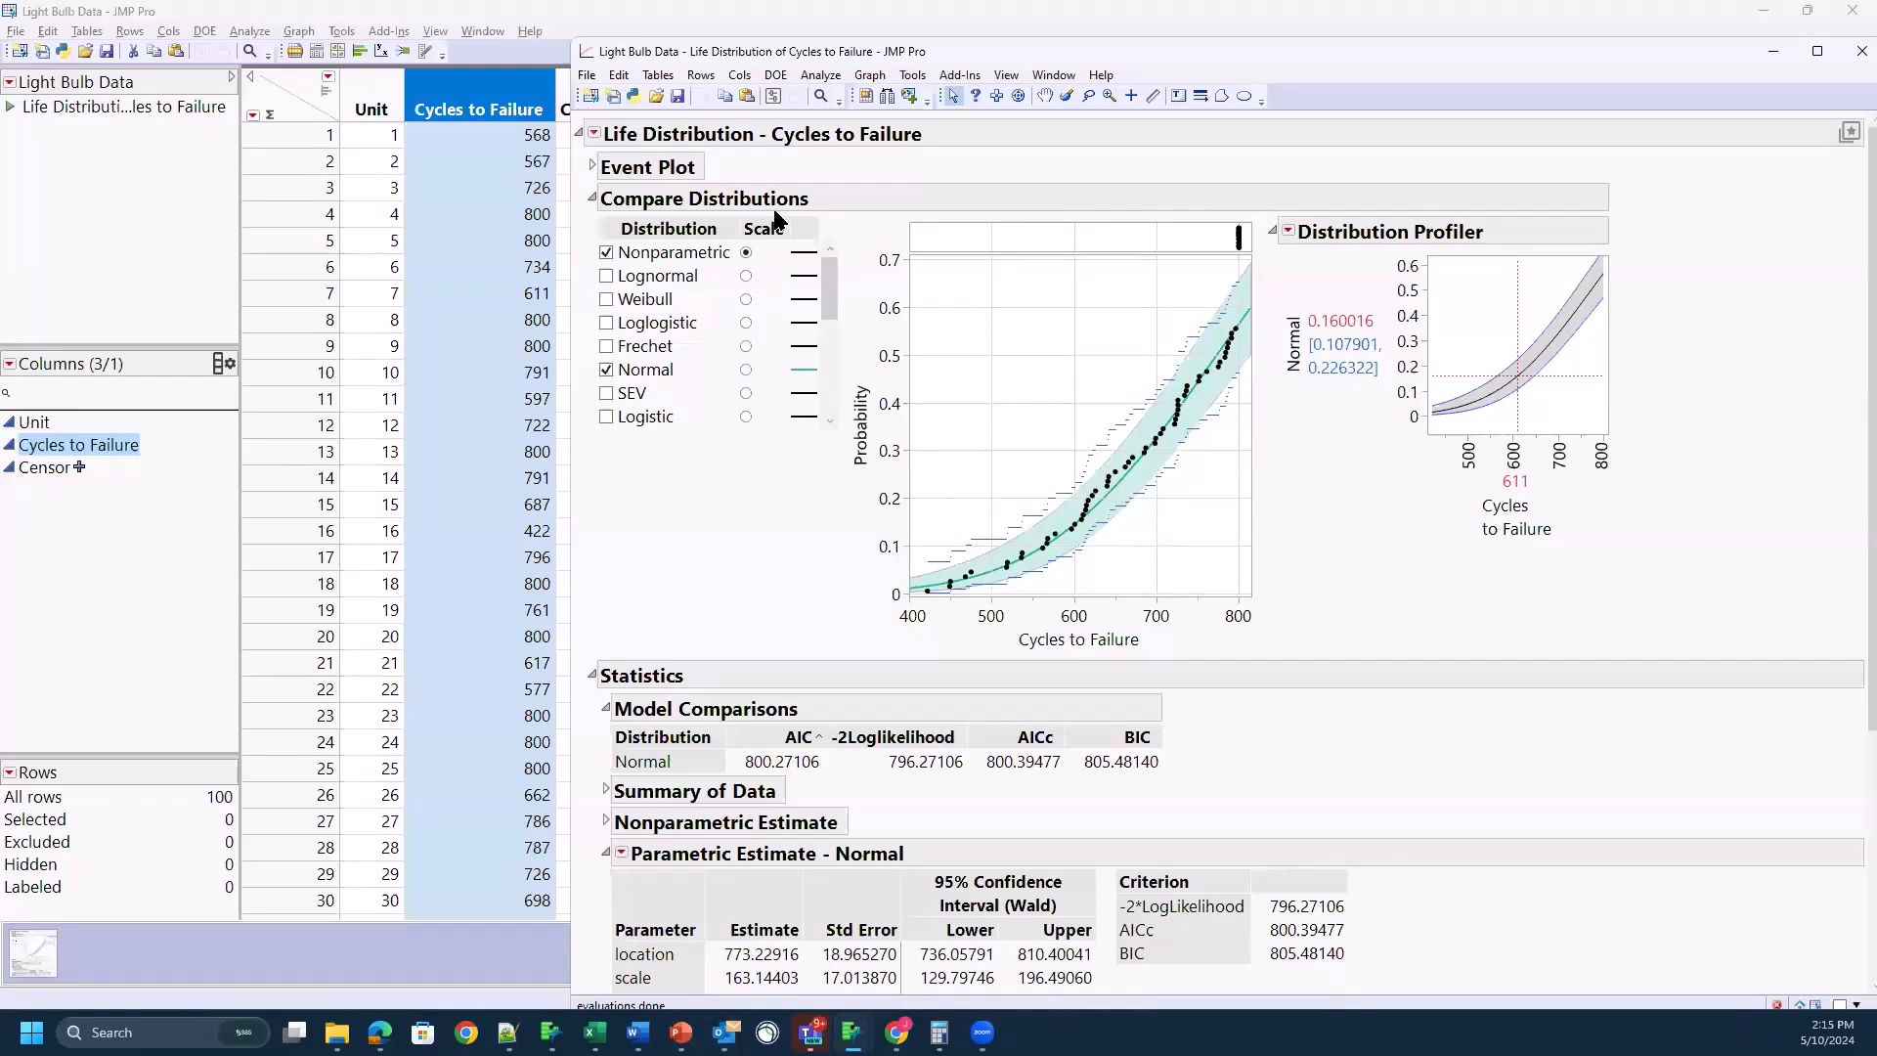
left_click(745, 371)
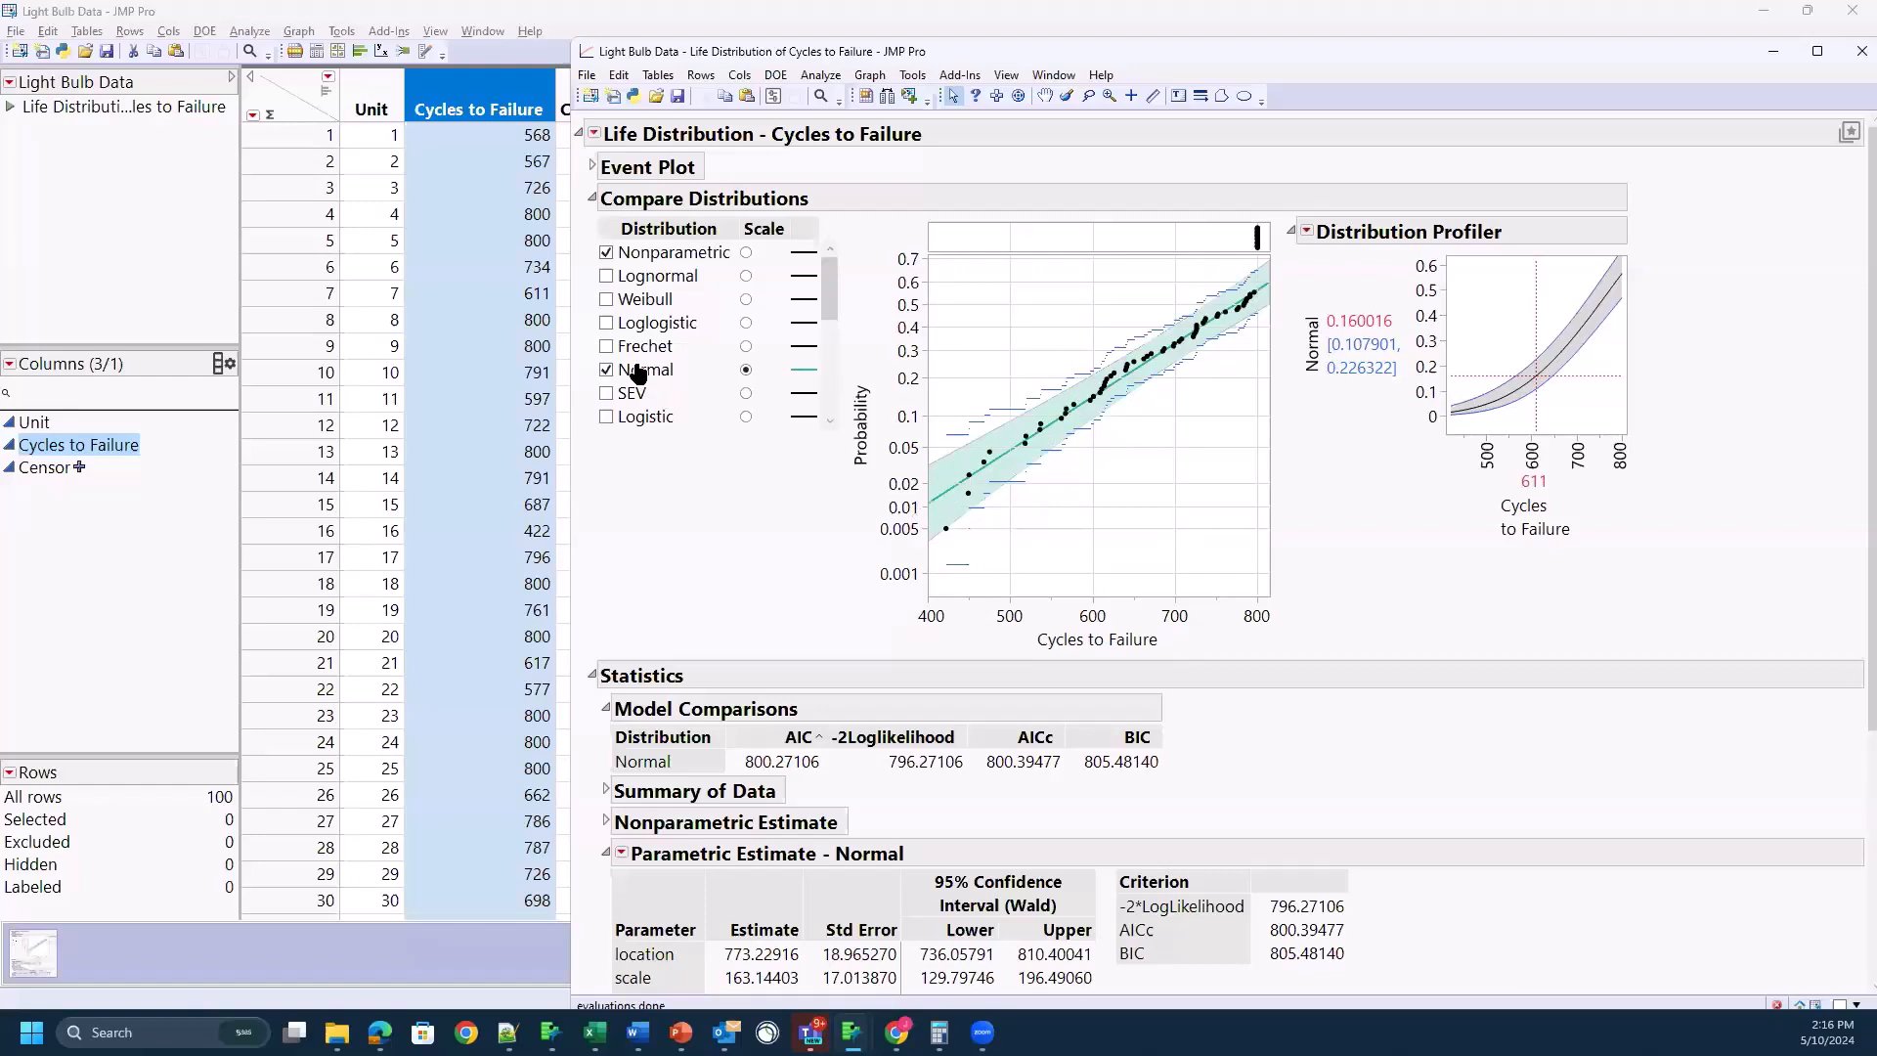
left_click(608, 302)
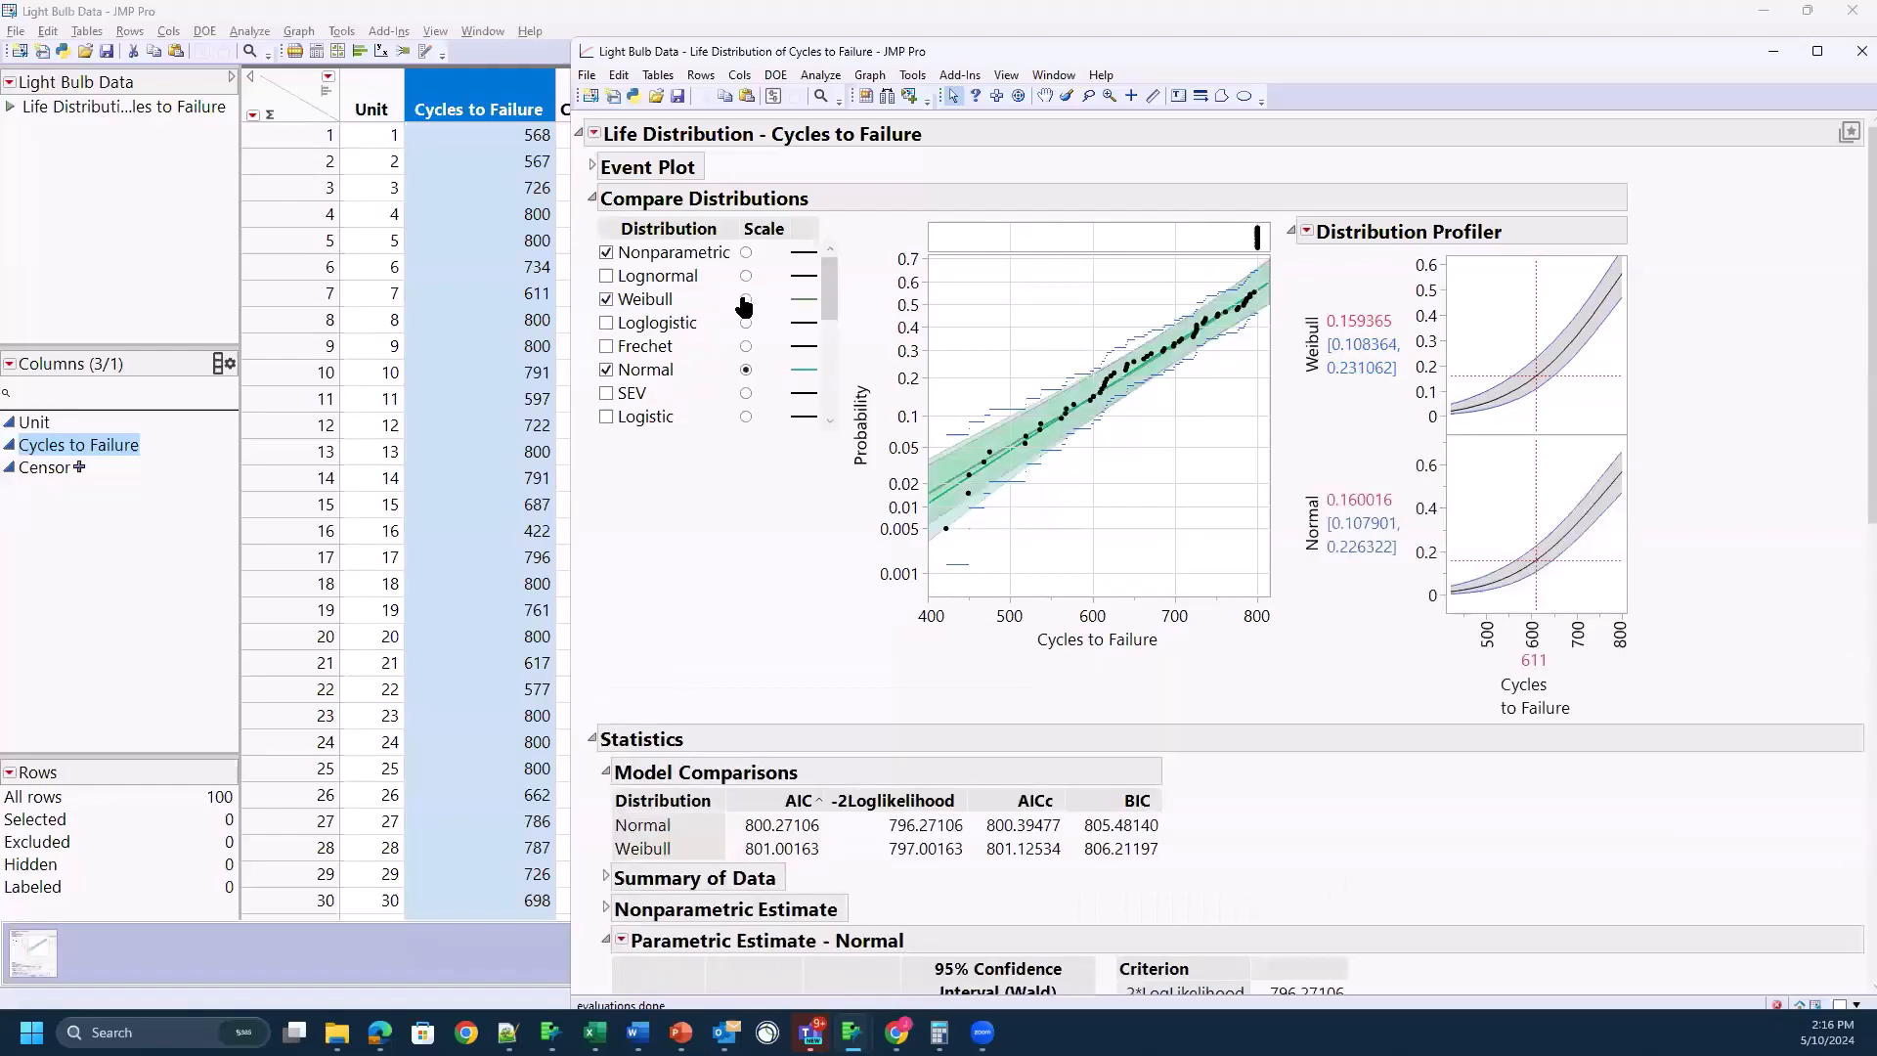
left_click(746, 300)
left_click(606, 371)
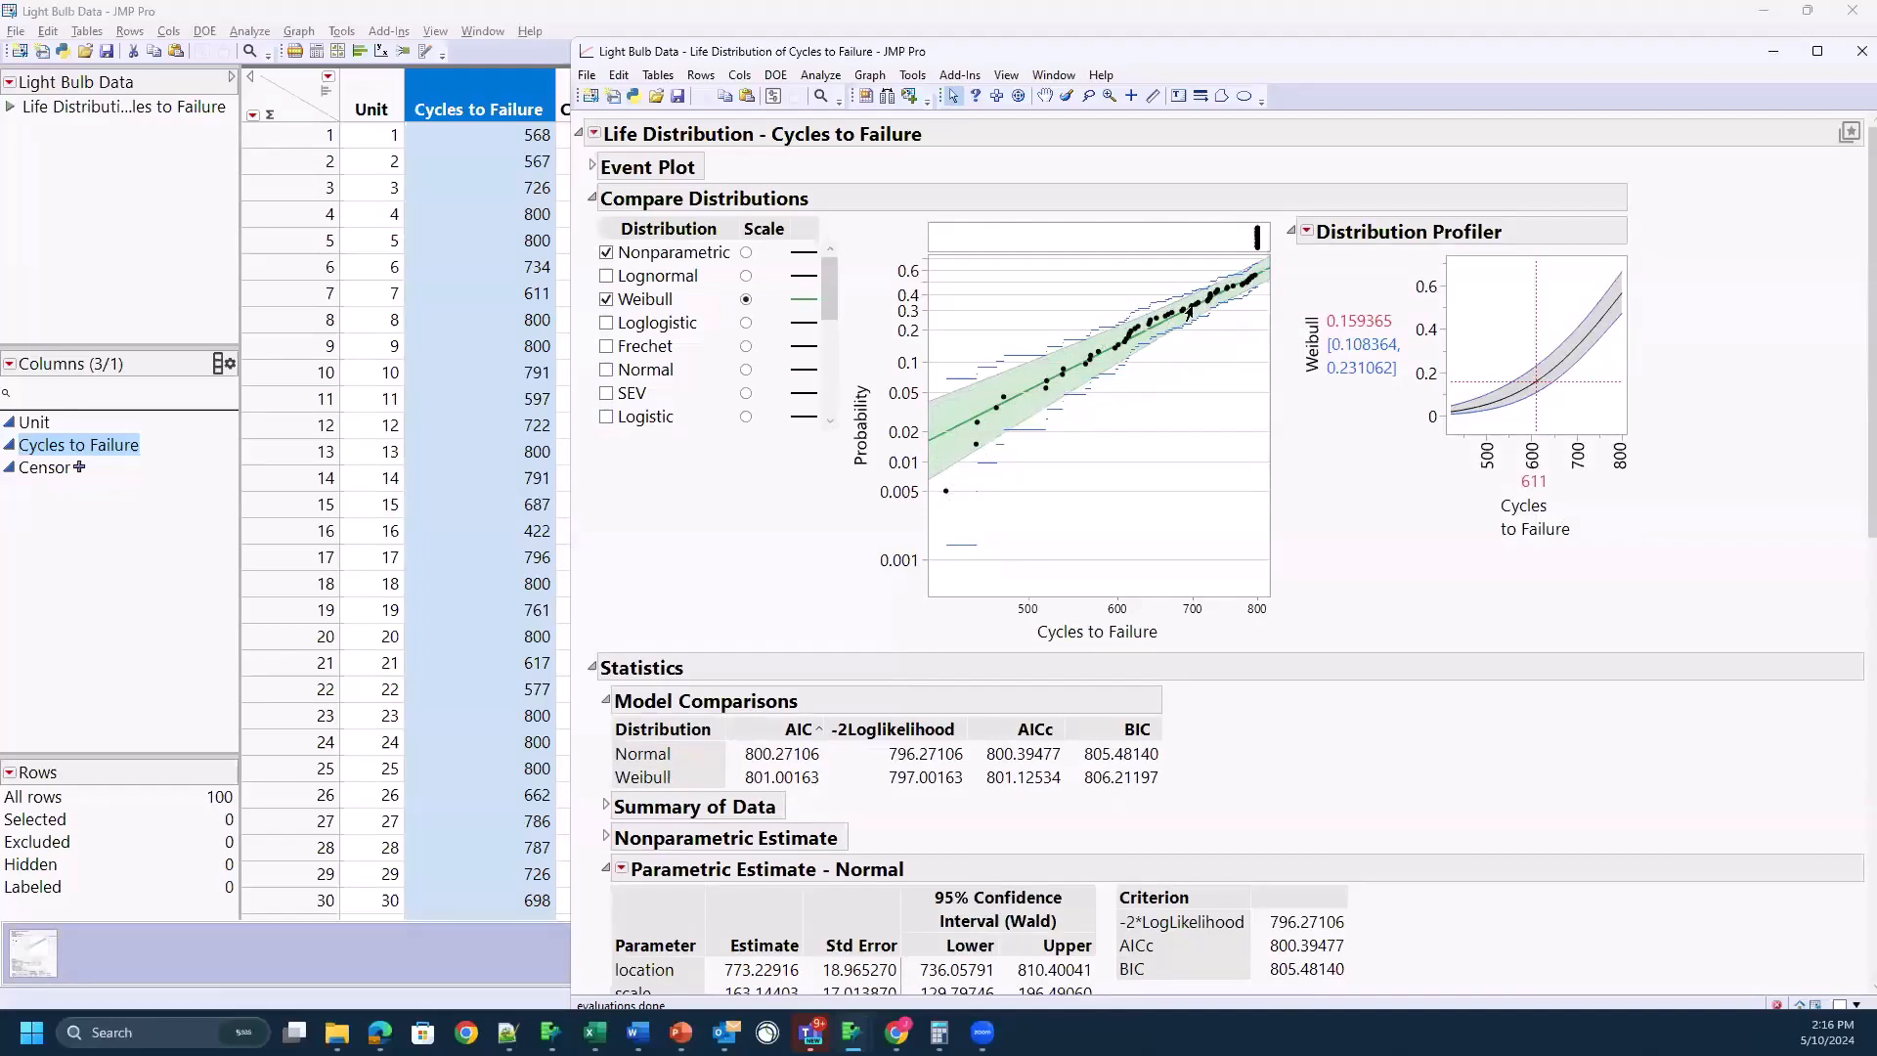
Step: Fit the Logistic distribution in place of Weibull, and clear it again to return the plot to Nonparametric on its own scale
left_click(606, 420)
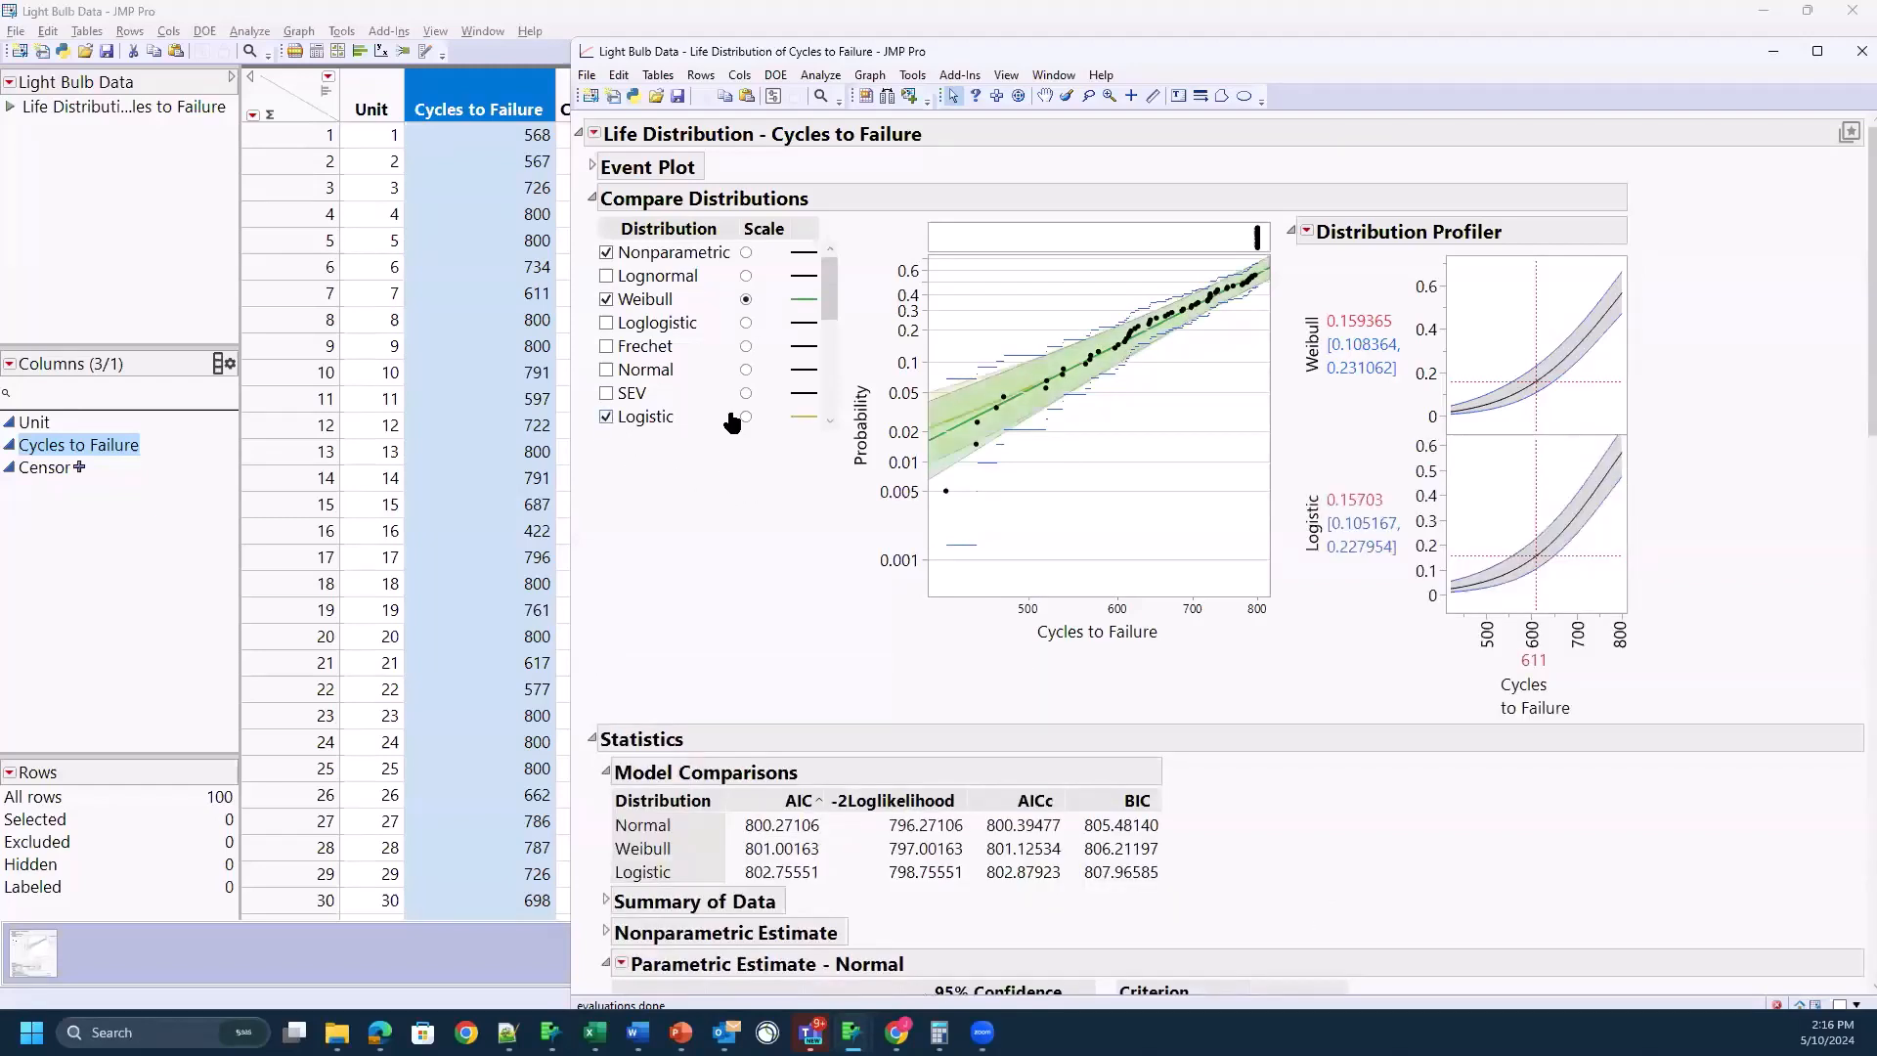
left_click(606, 299)
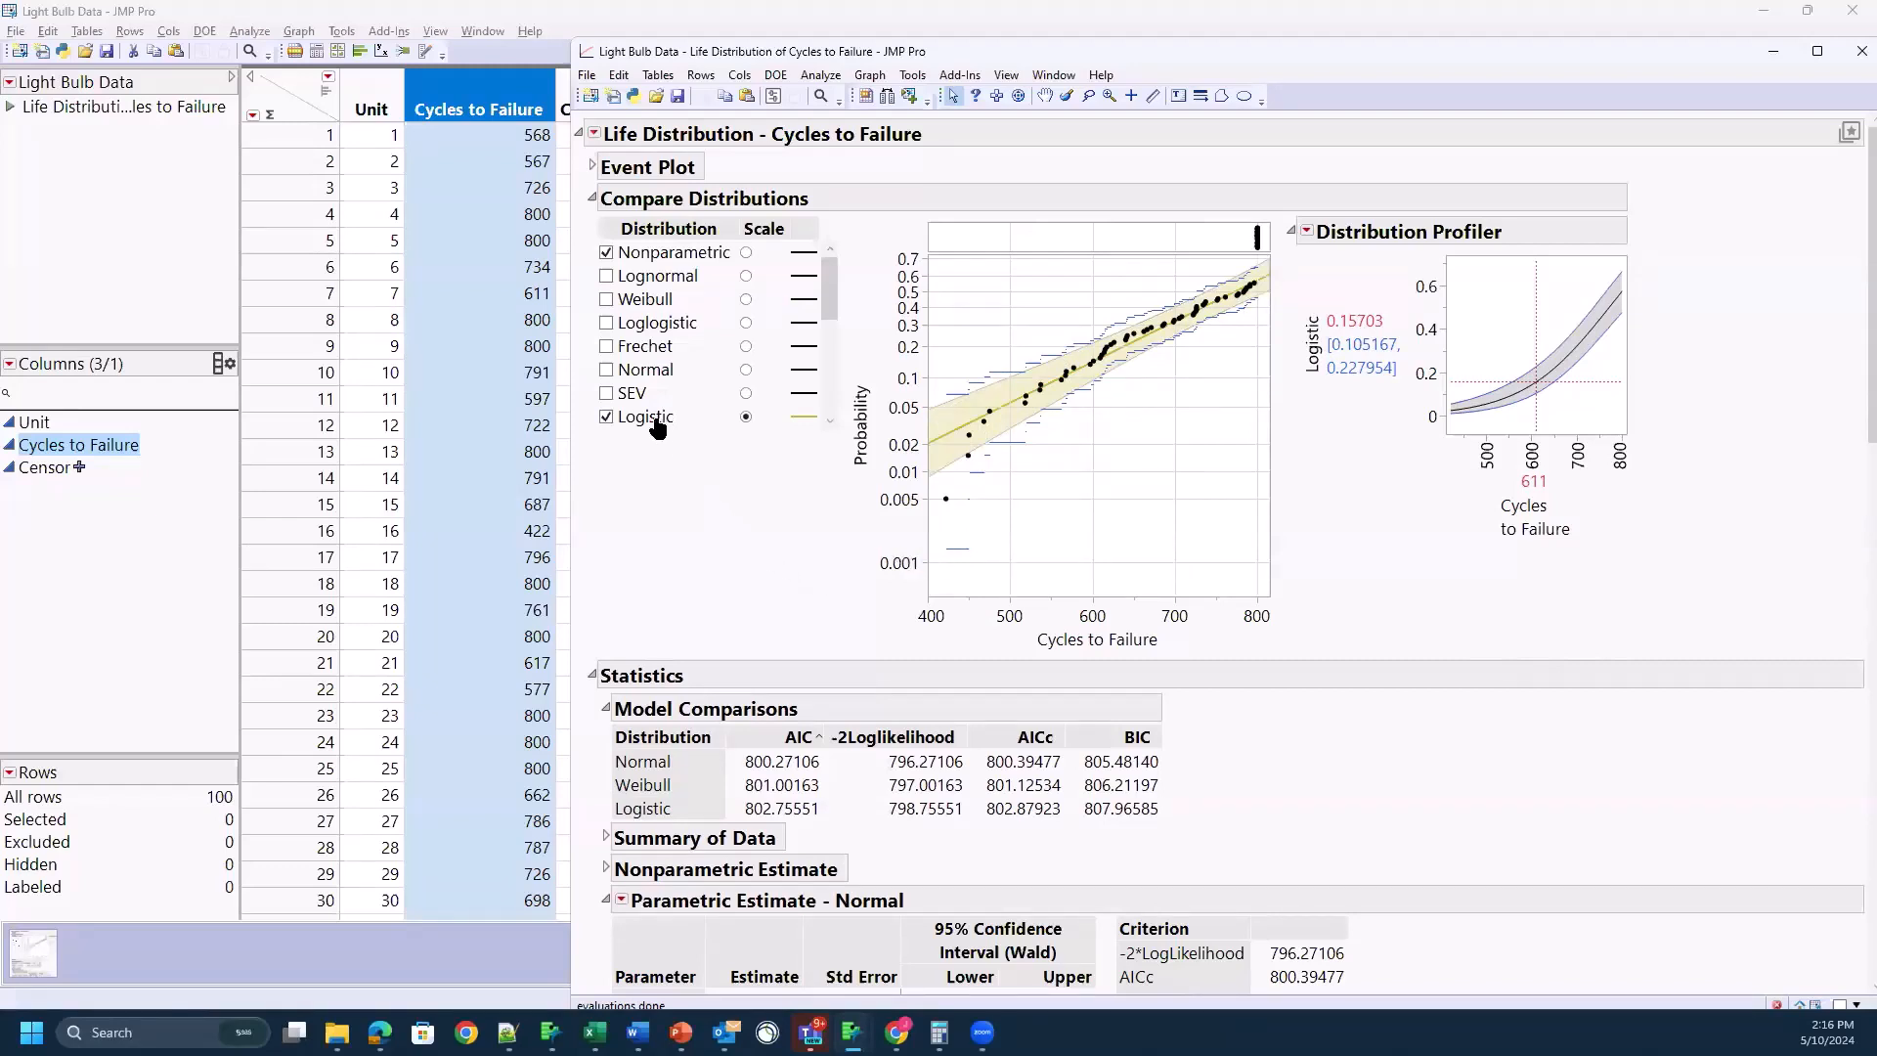
left_click(606, 417)
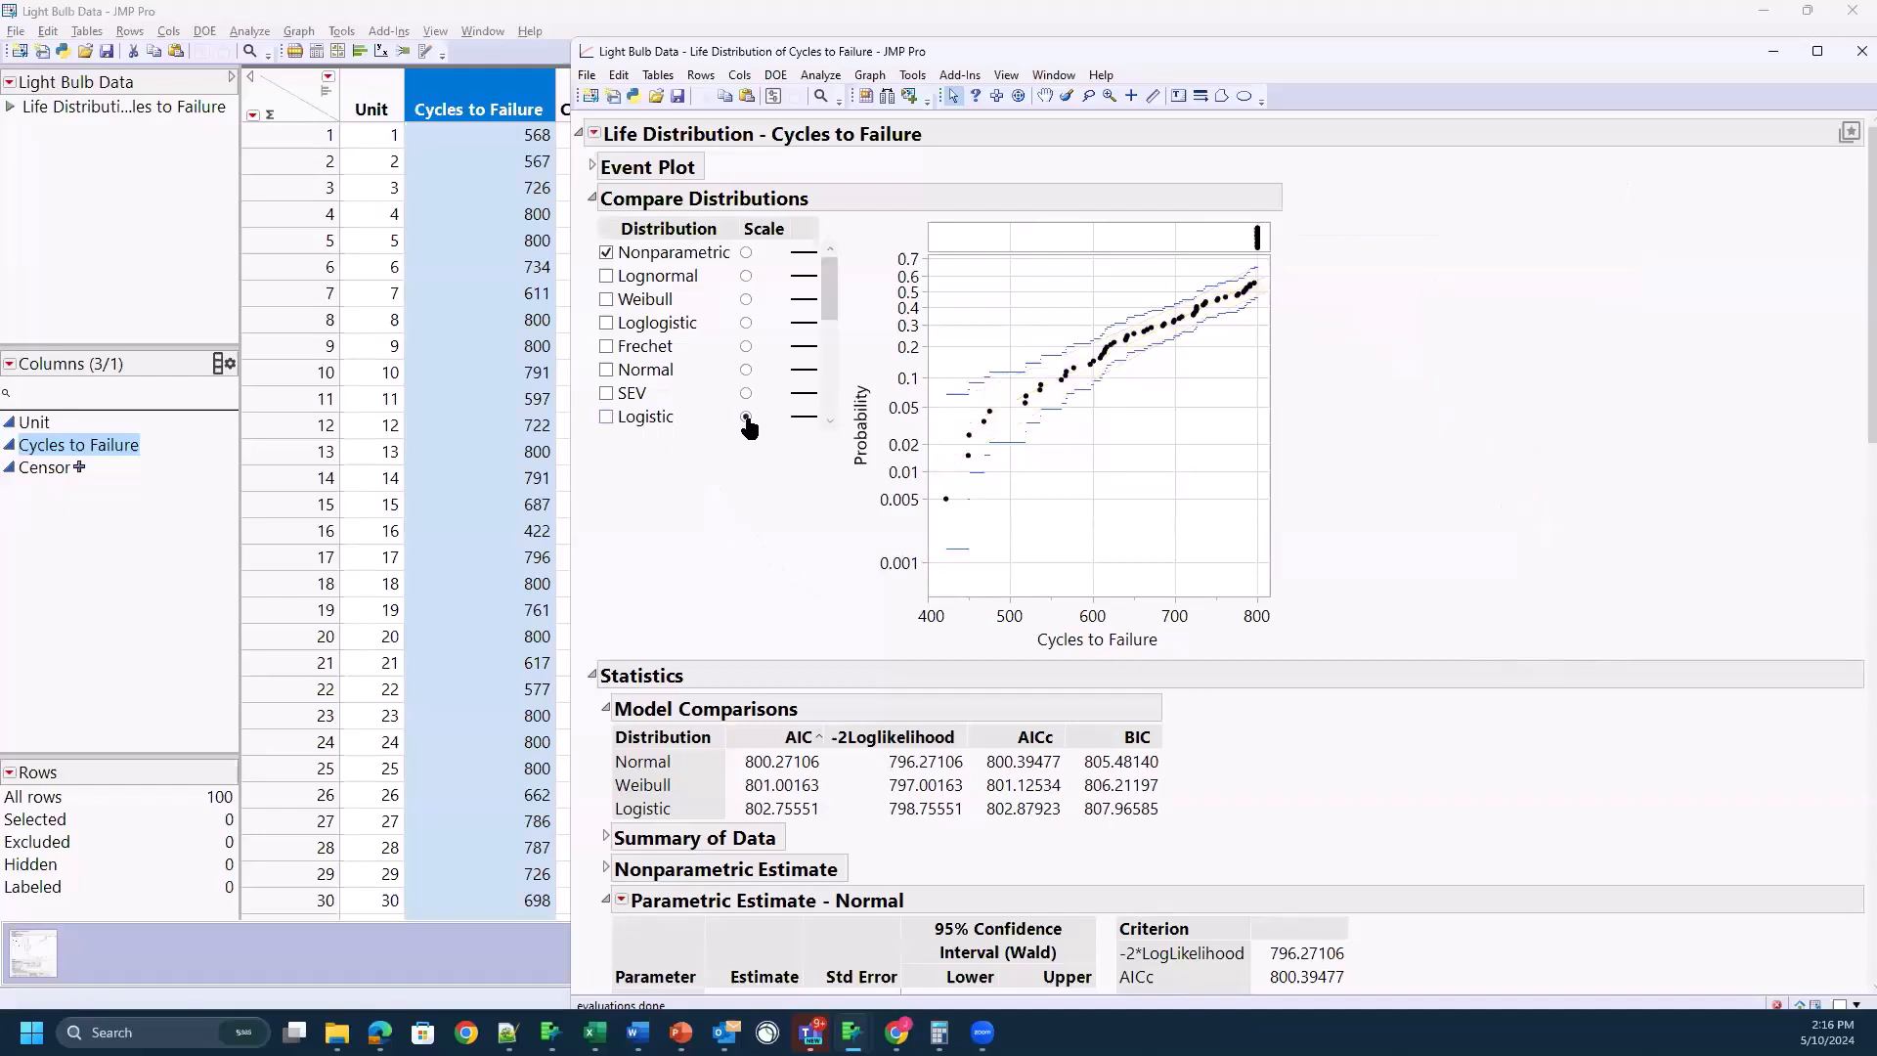
left_click(746, 253)
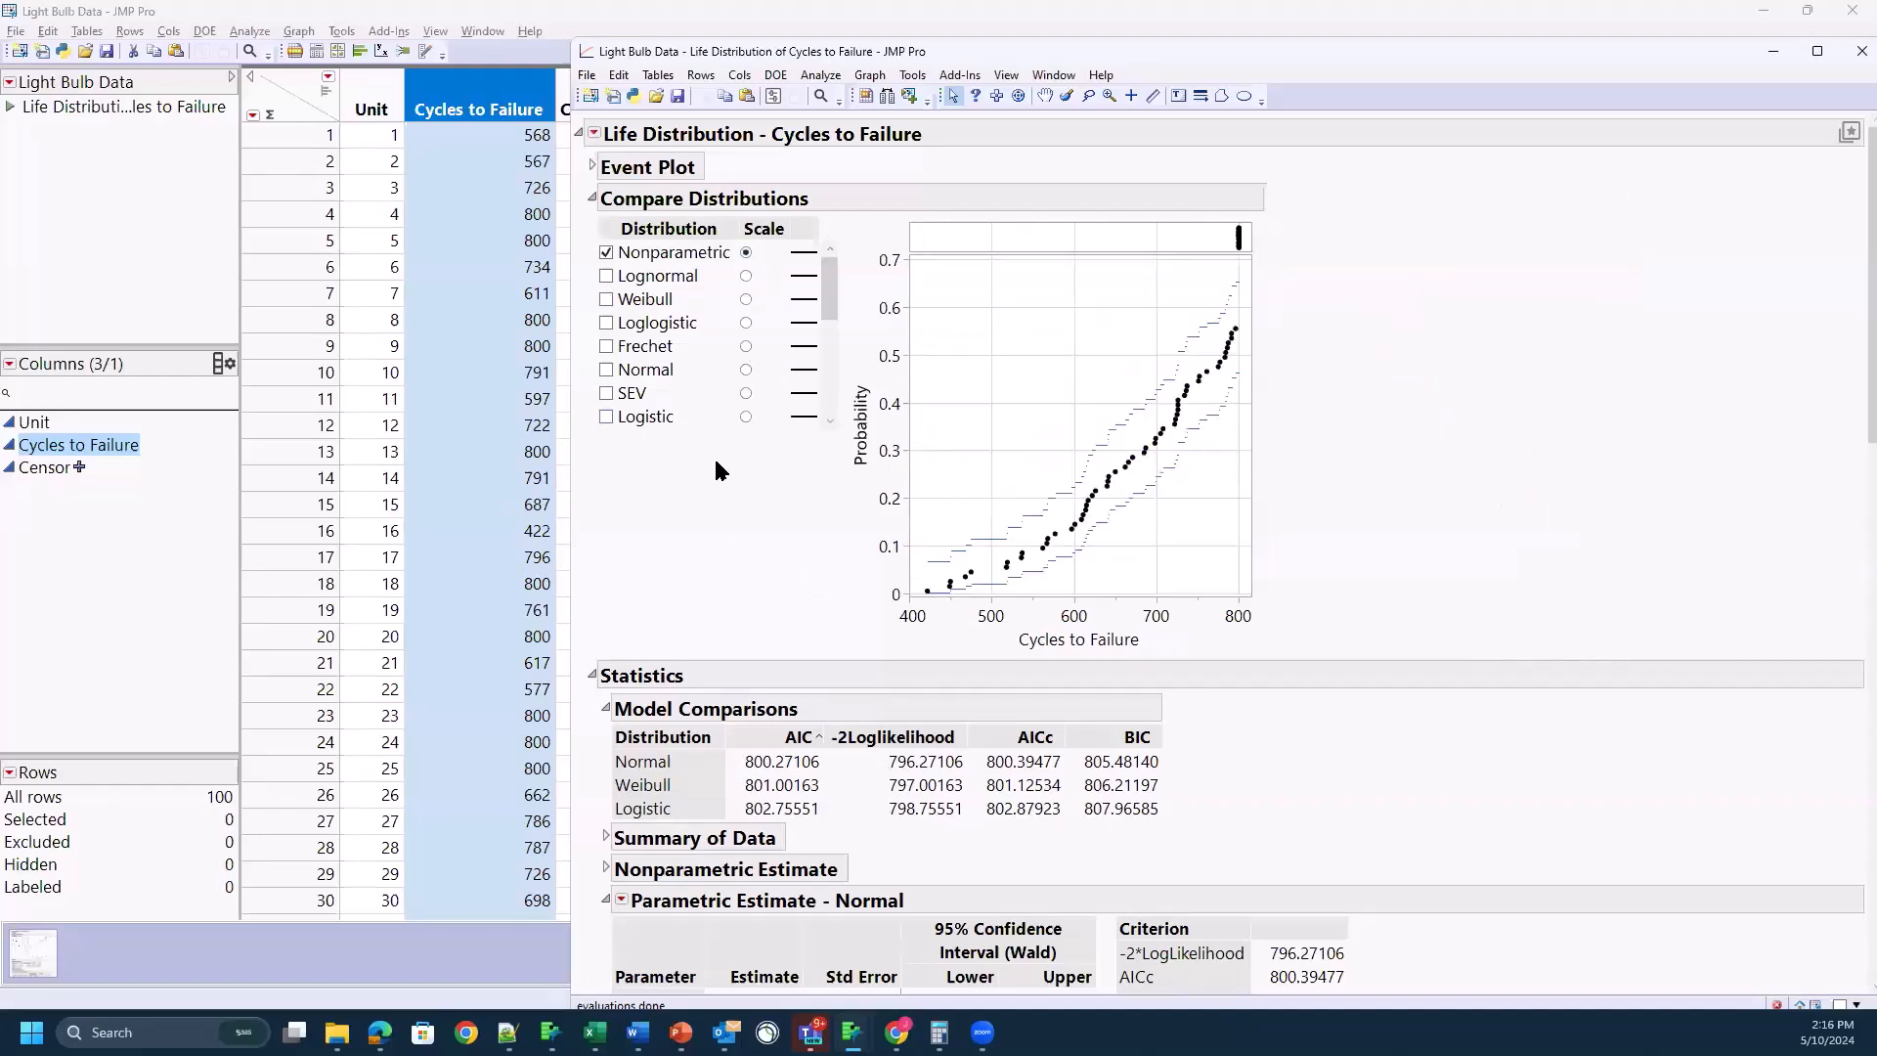
Step: Look through the whole list of distributions offered for comparison, including the threshold (TH) and DS types
left_click(594, 134)
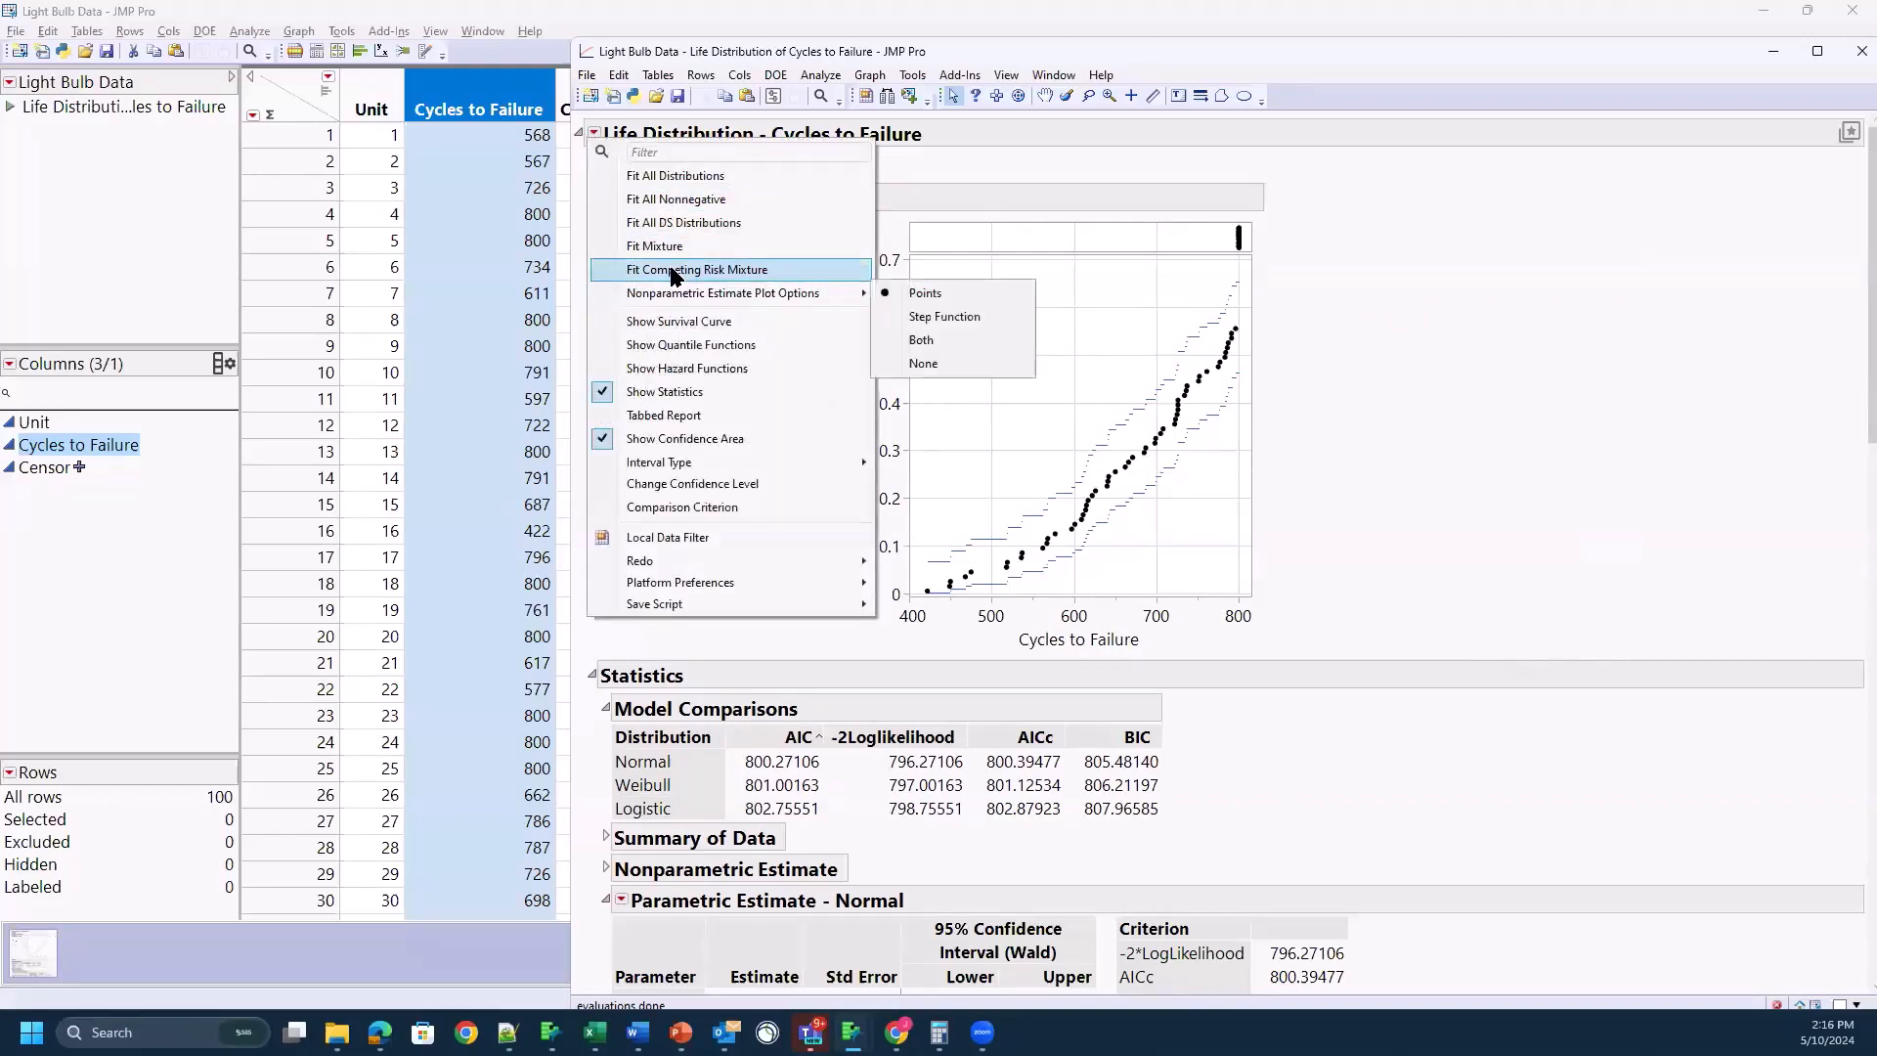
left_click(687, 178)
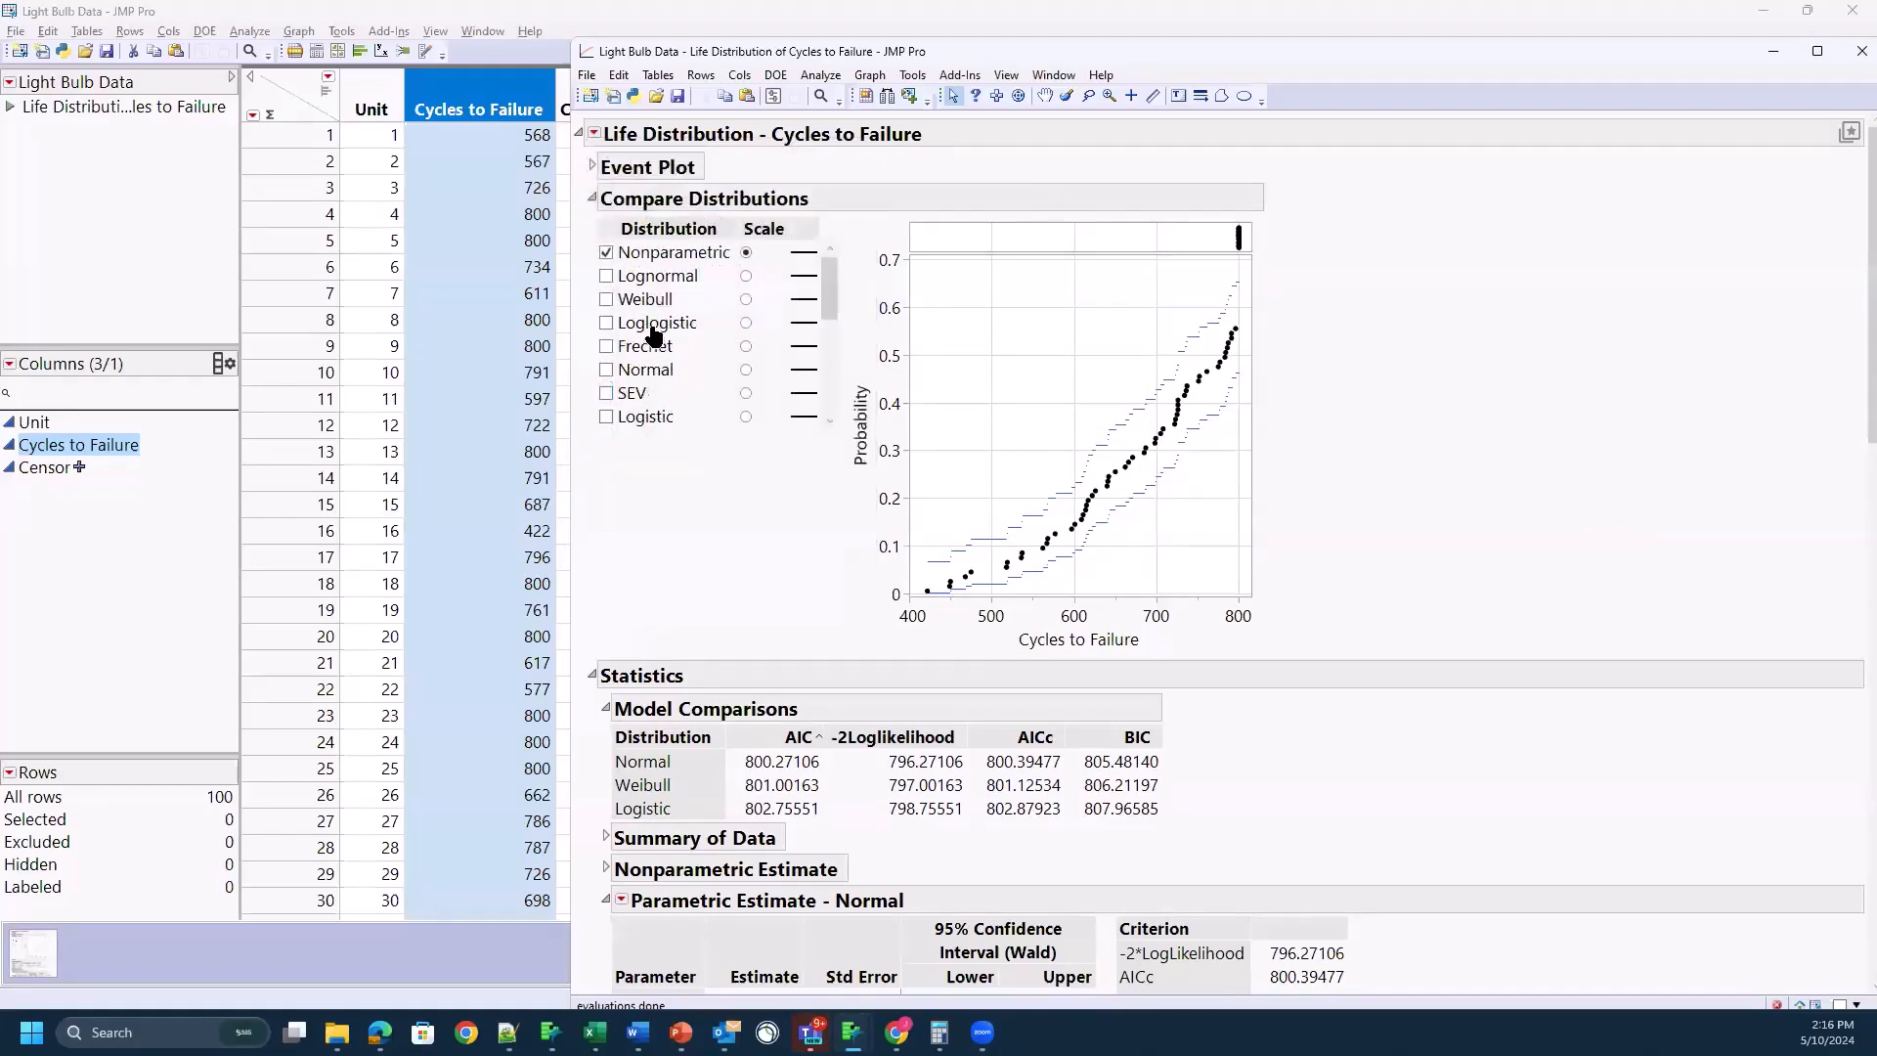
scroll(653, 342, "down", 2)
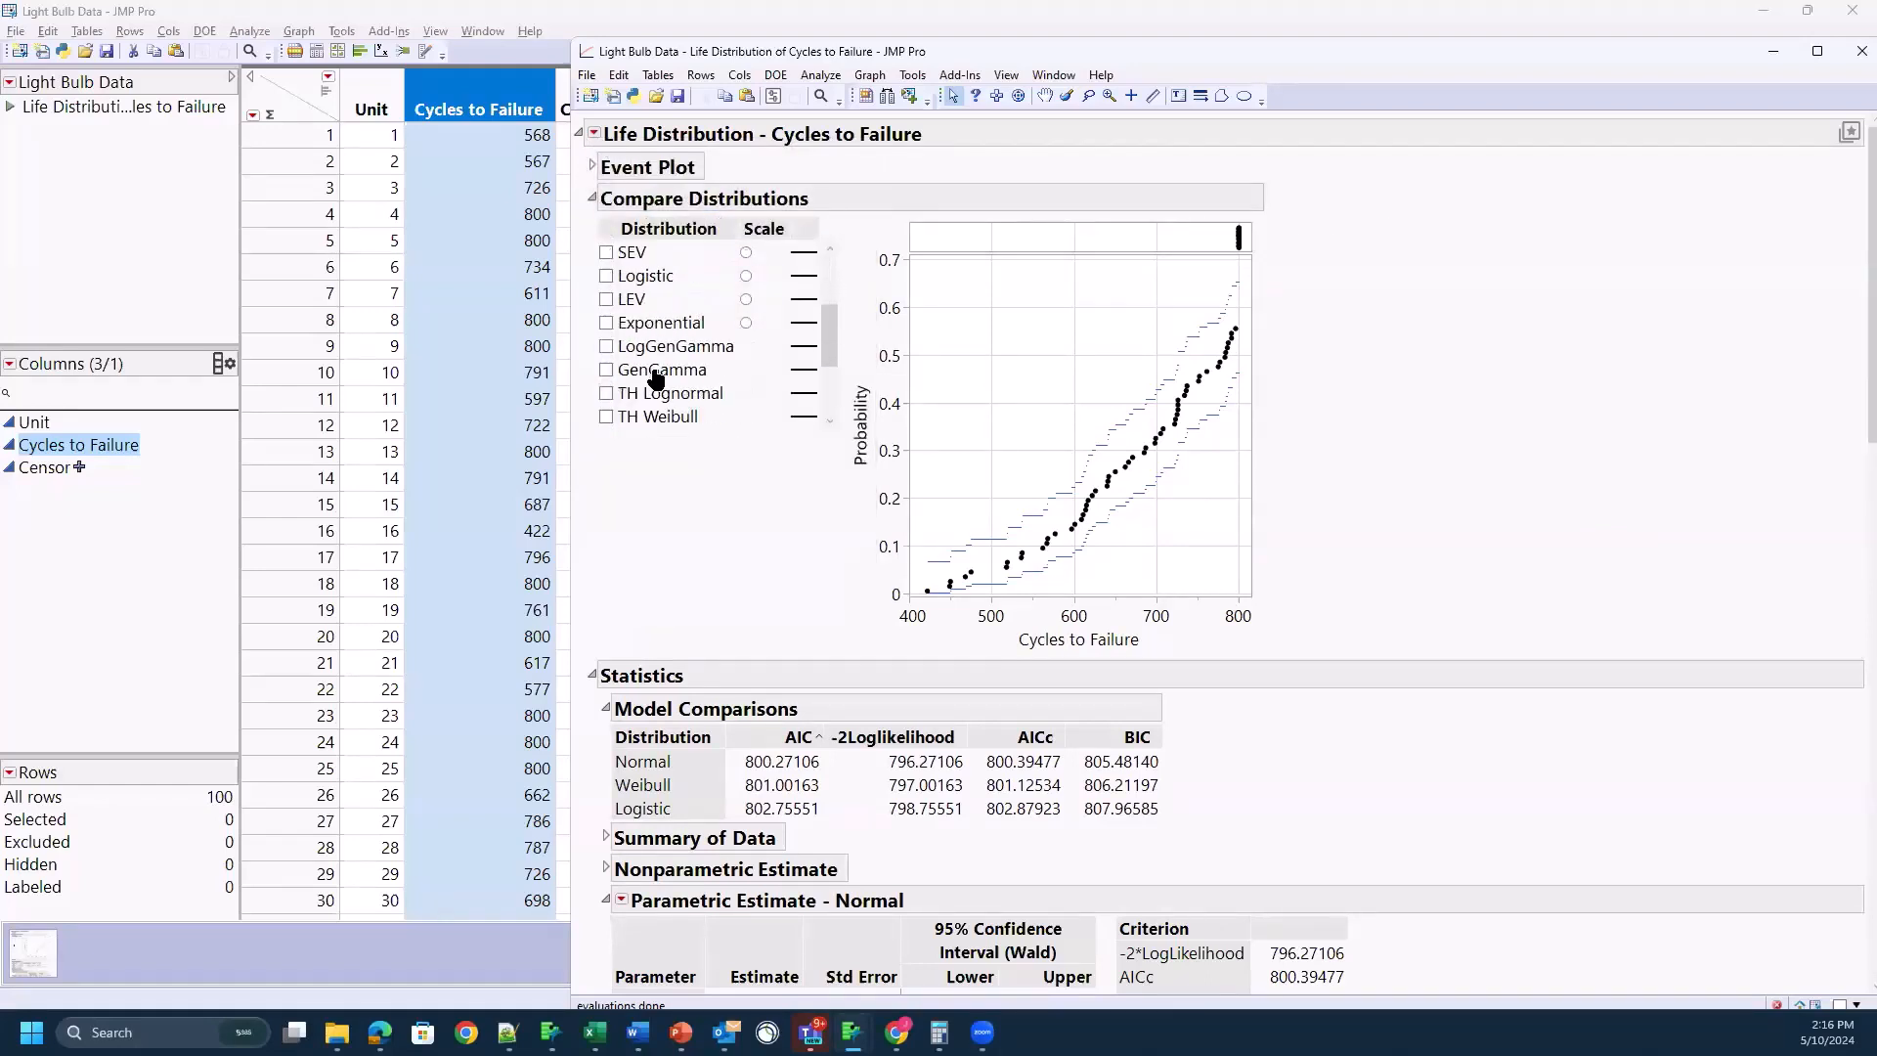
scroll(648, 414, "down", 3)
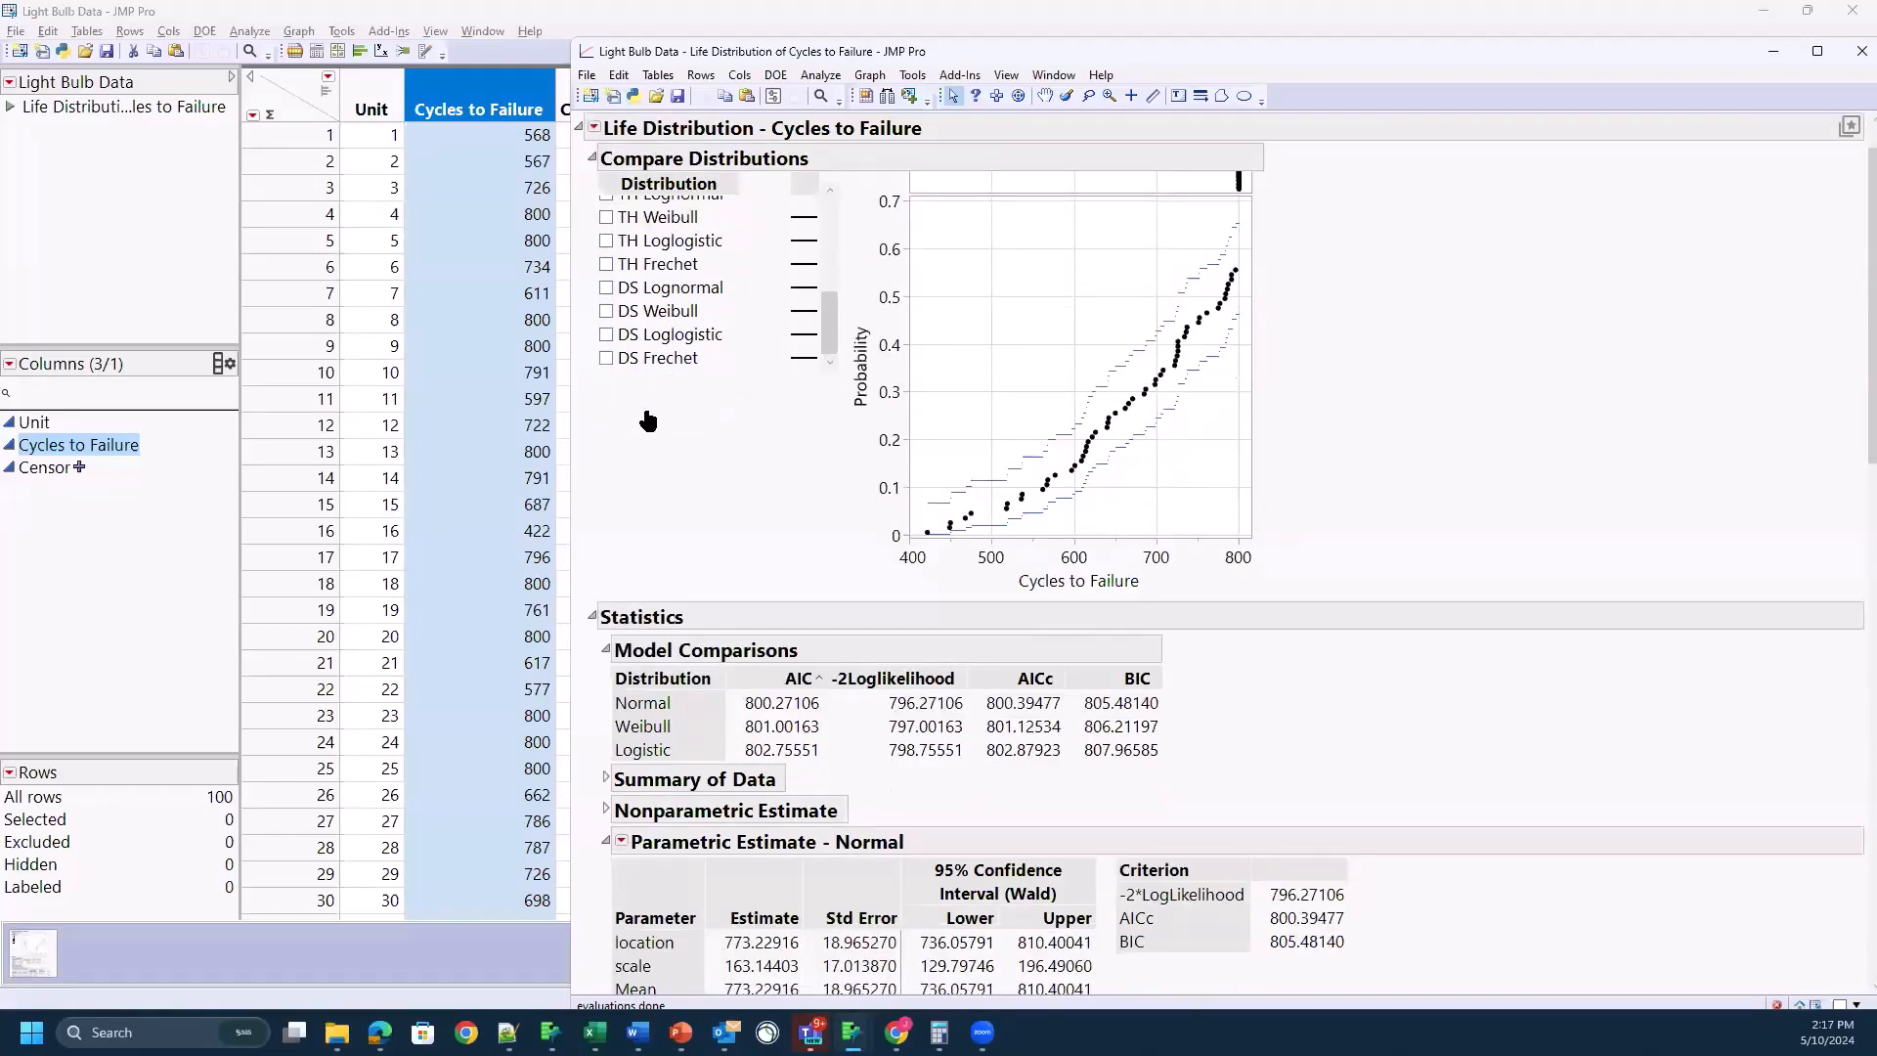
scroll(651, 403, "up", 3)
scroll(653, 406, "up", 2)
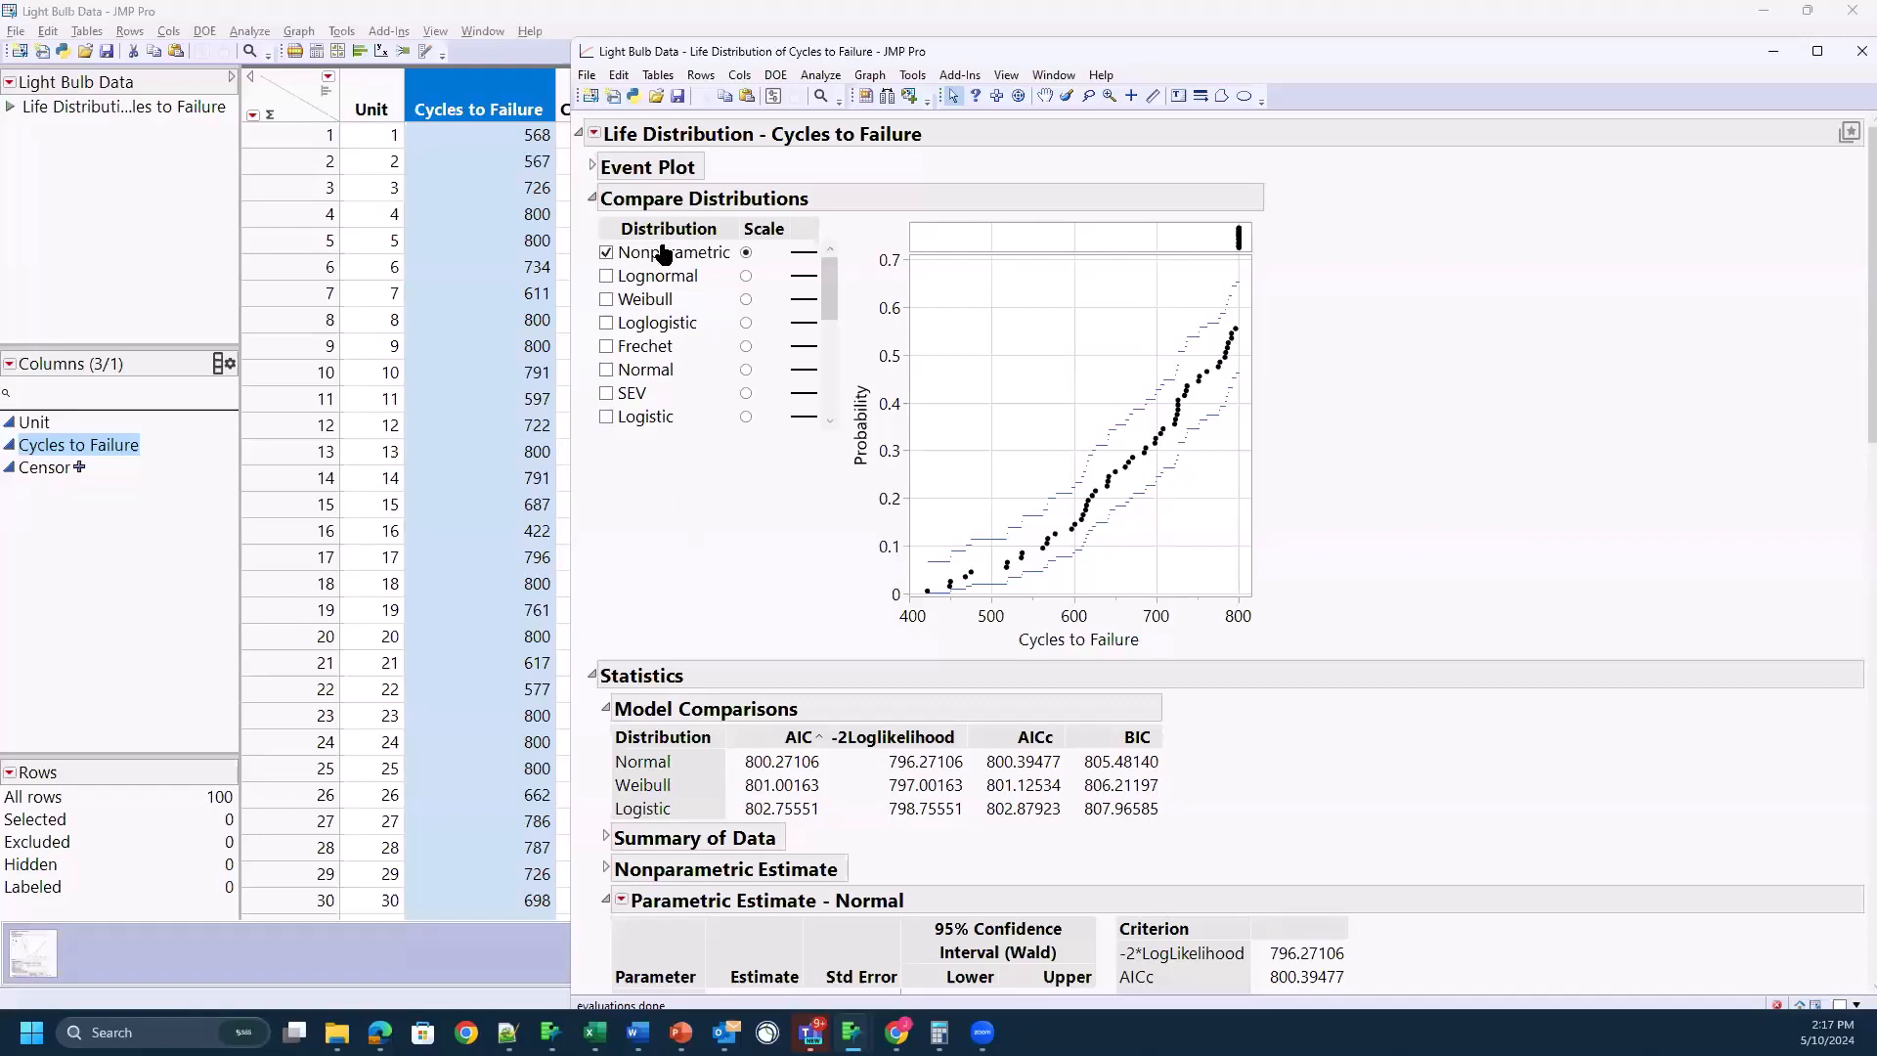
Step: Fit all distributions to the cycles-to-failure data and show the Lognormal fit on the Lognormal scale
left_click(595, 133)
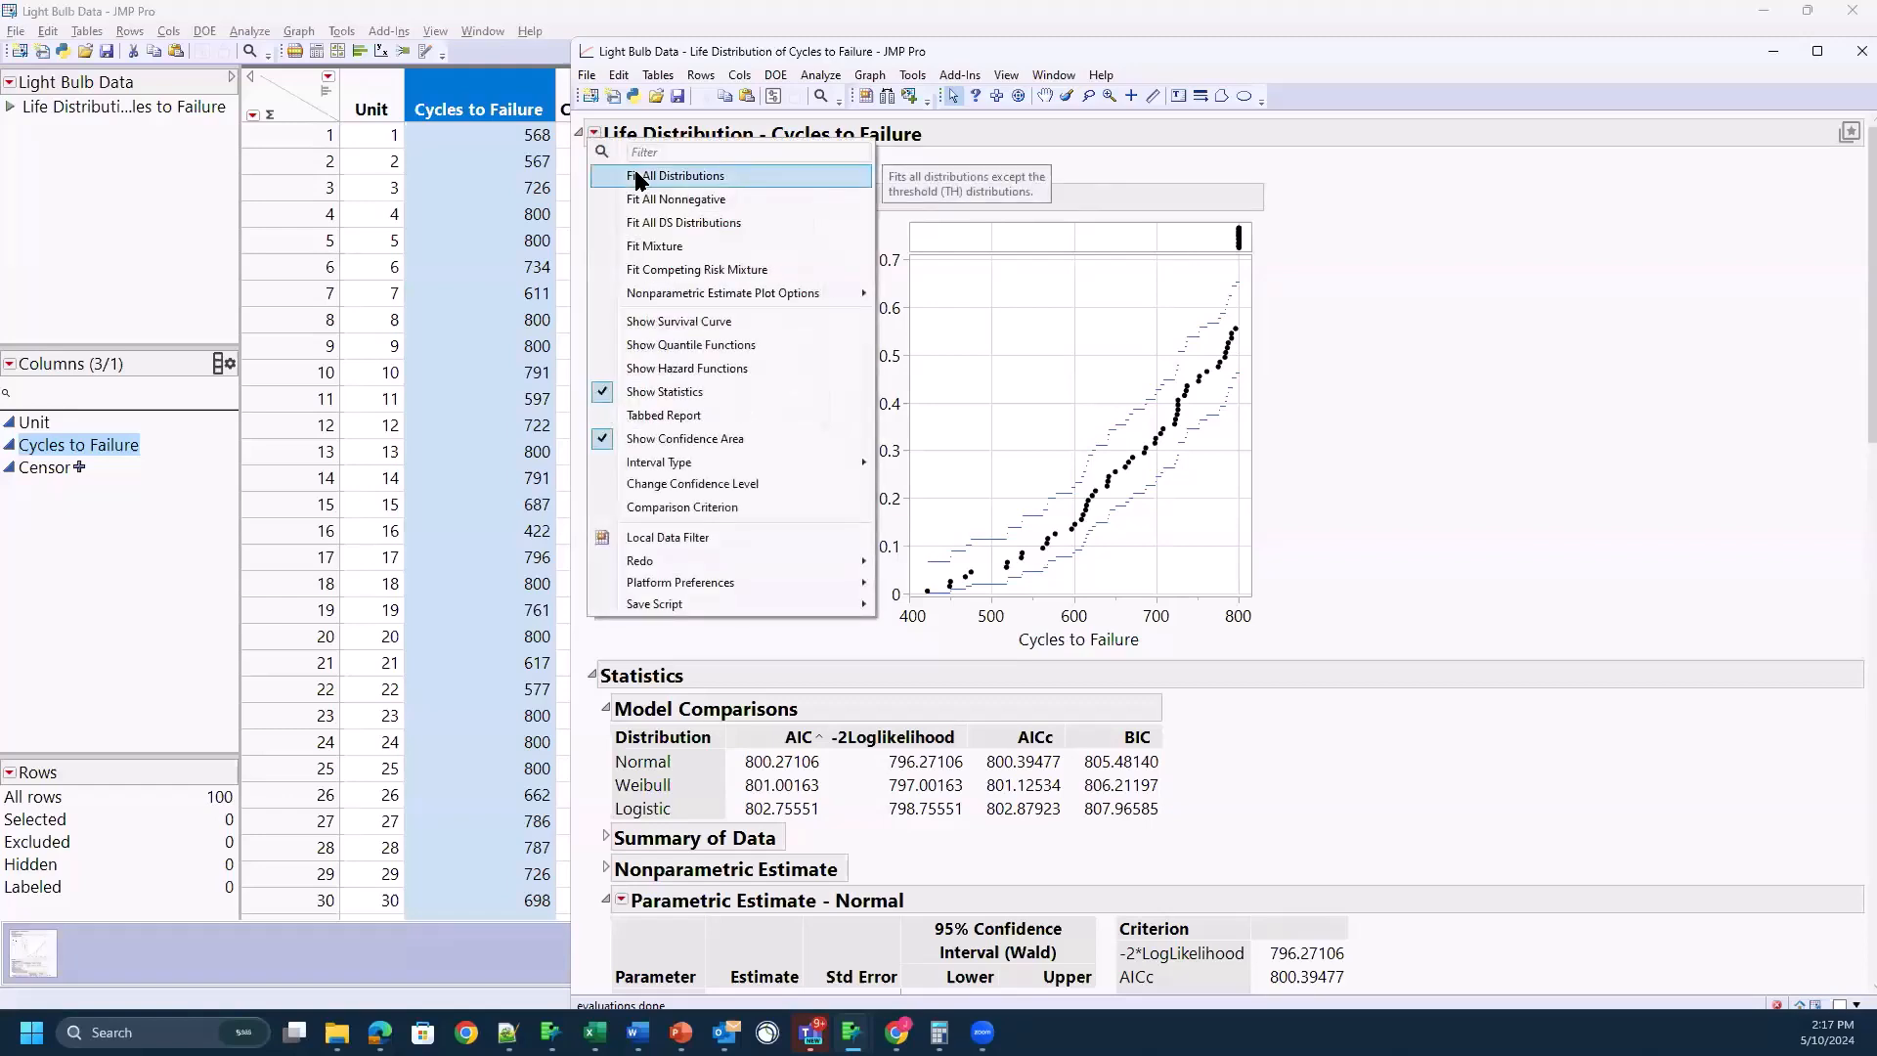
left_click(636, 174)
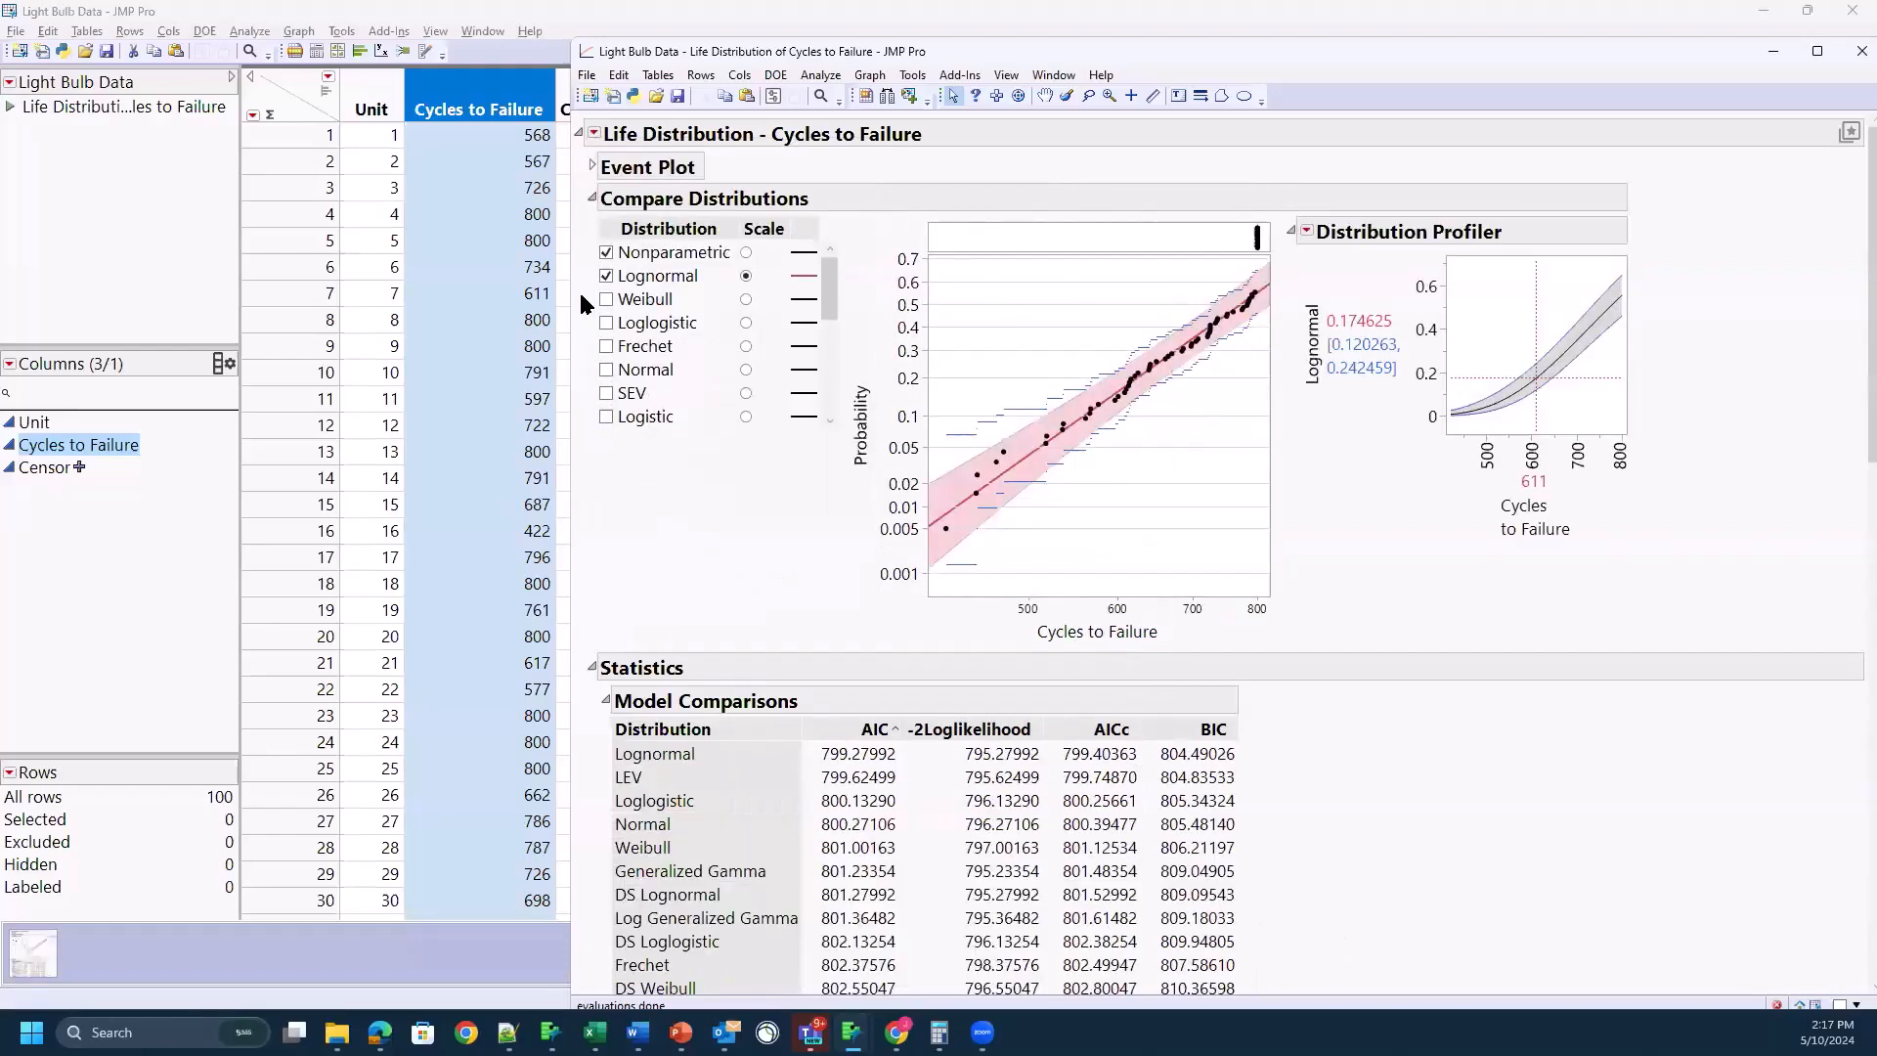
mouse_move(662, 294)
left_mouse_down()
mouse_move(704, 282)
mouse_move(601, 275)
left_mouse_up()
left_click(747, 277)
Step: Examine how the fitted distributions rank by AIC, -2Loglikelihood, AICc and BIC in the Model Comparisons table
scroll(731, 584, "down", 4)
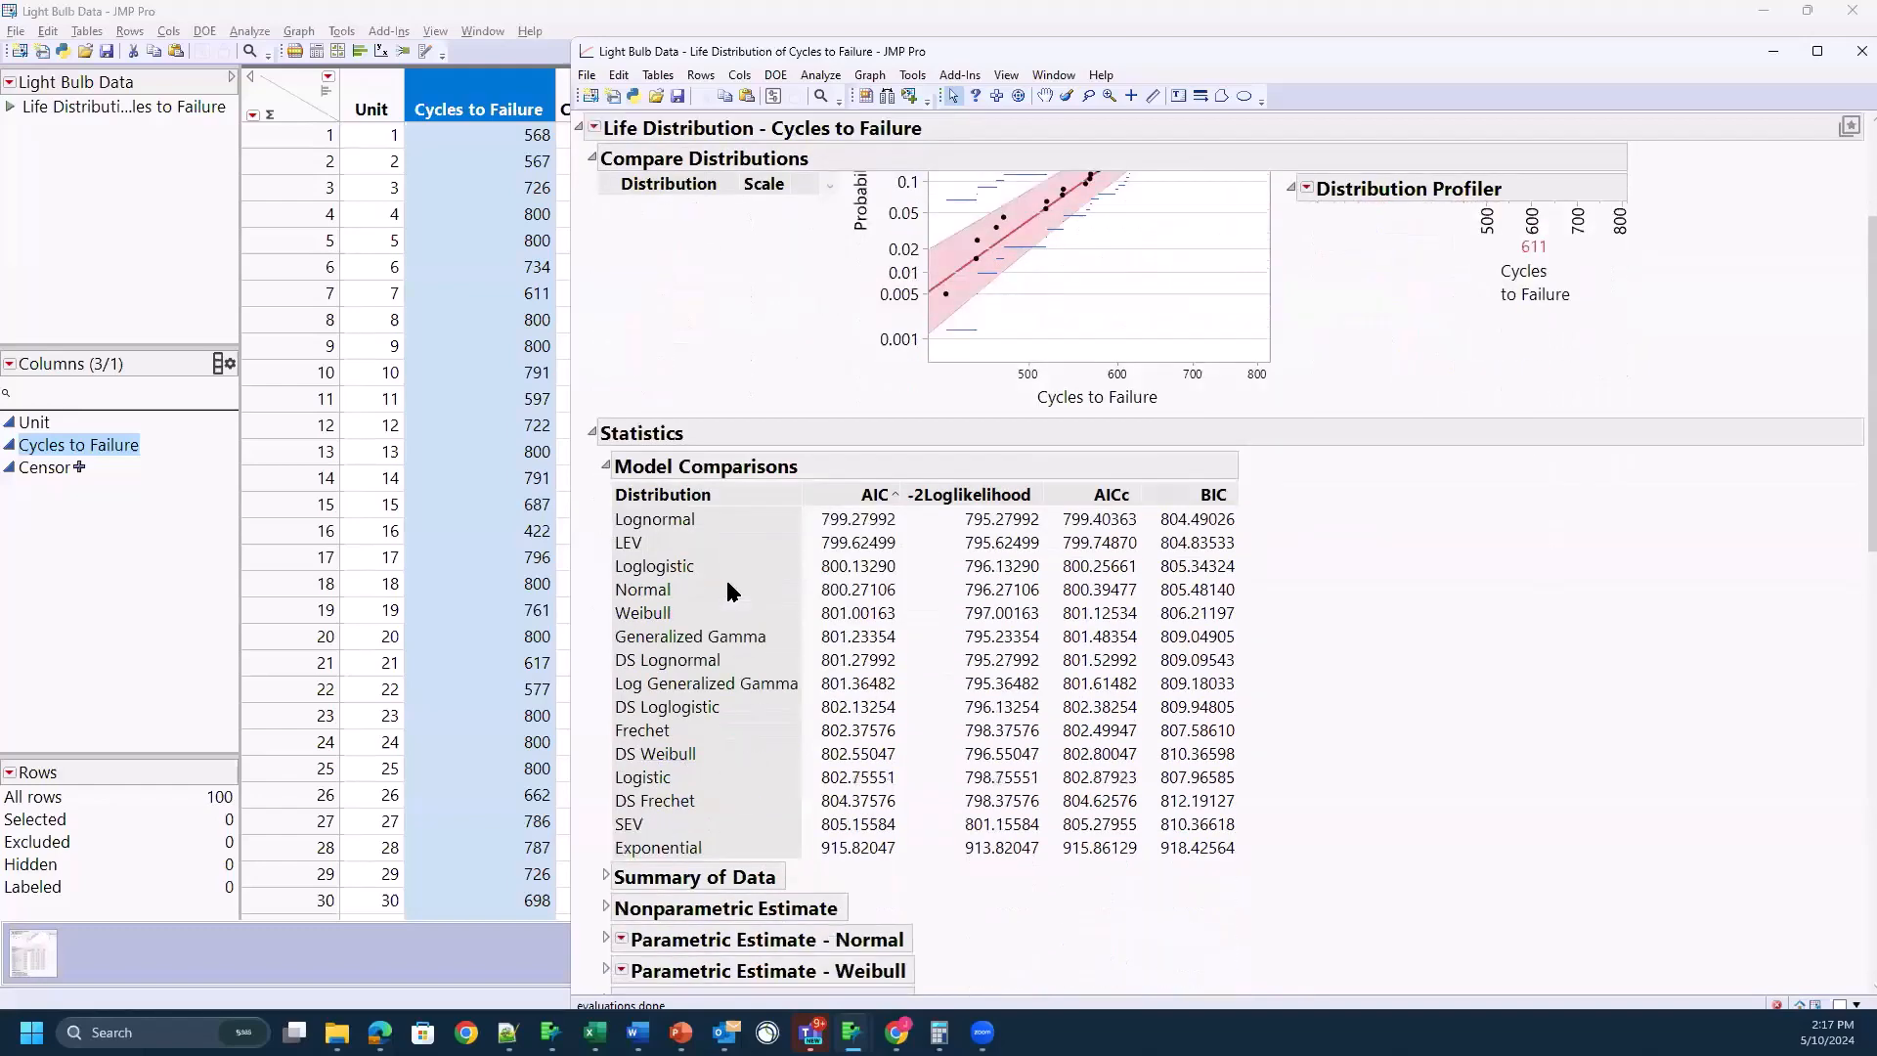
mouse_move(799, 393)
left_mouse_down()
mouse_move(905, 528)
mouse_move(925, 622)
left_mouse_up()
mouse_move(857, 883)
left_mouse_down()
mouse_move(640, 868)
mouse_move(585, 570)
mouse_move(684, 440)
mouse_move(857, 408)
left_mouse_up()
key("Escape")
mouse_move(827, 866)
left_mouse_down()
mouse_move(914, 855)
mouse_move(825, 834)
left_mouse_up()
mouse_move(913, 514)
left_mouse_down()
mouse_move(843, 498)
mouse_move(955, 508)
left_mouse_up()
Step: Review the Compare Distributions list down to DS Frechet and back toward the standard distributions
scroll(723, 327, "up", 3)
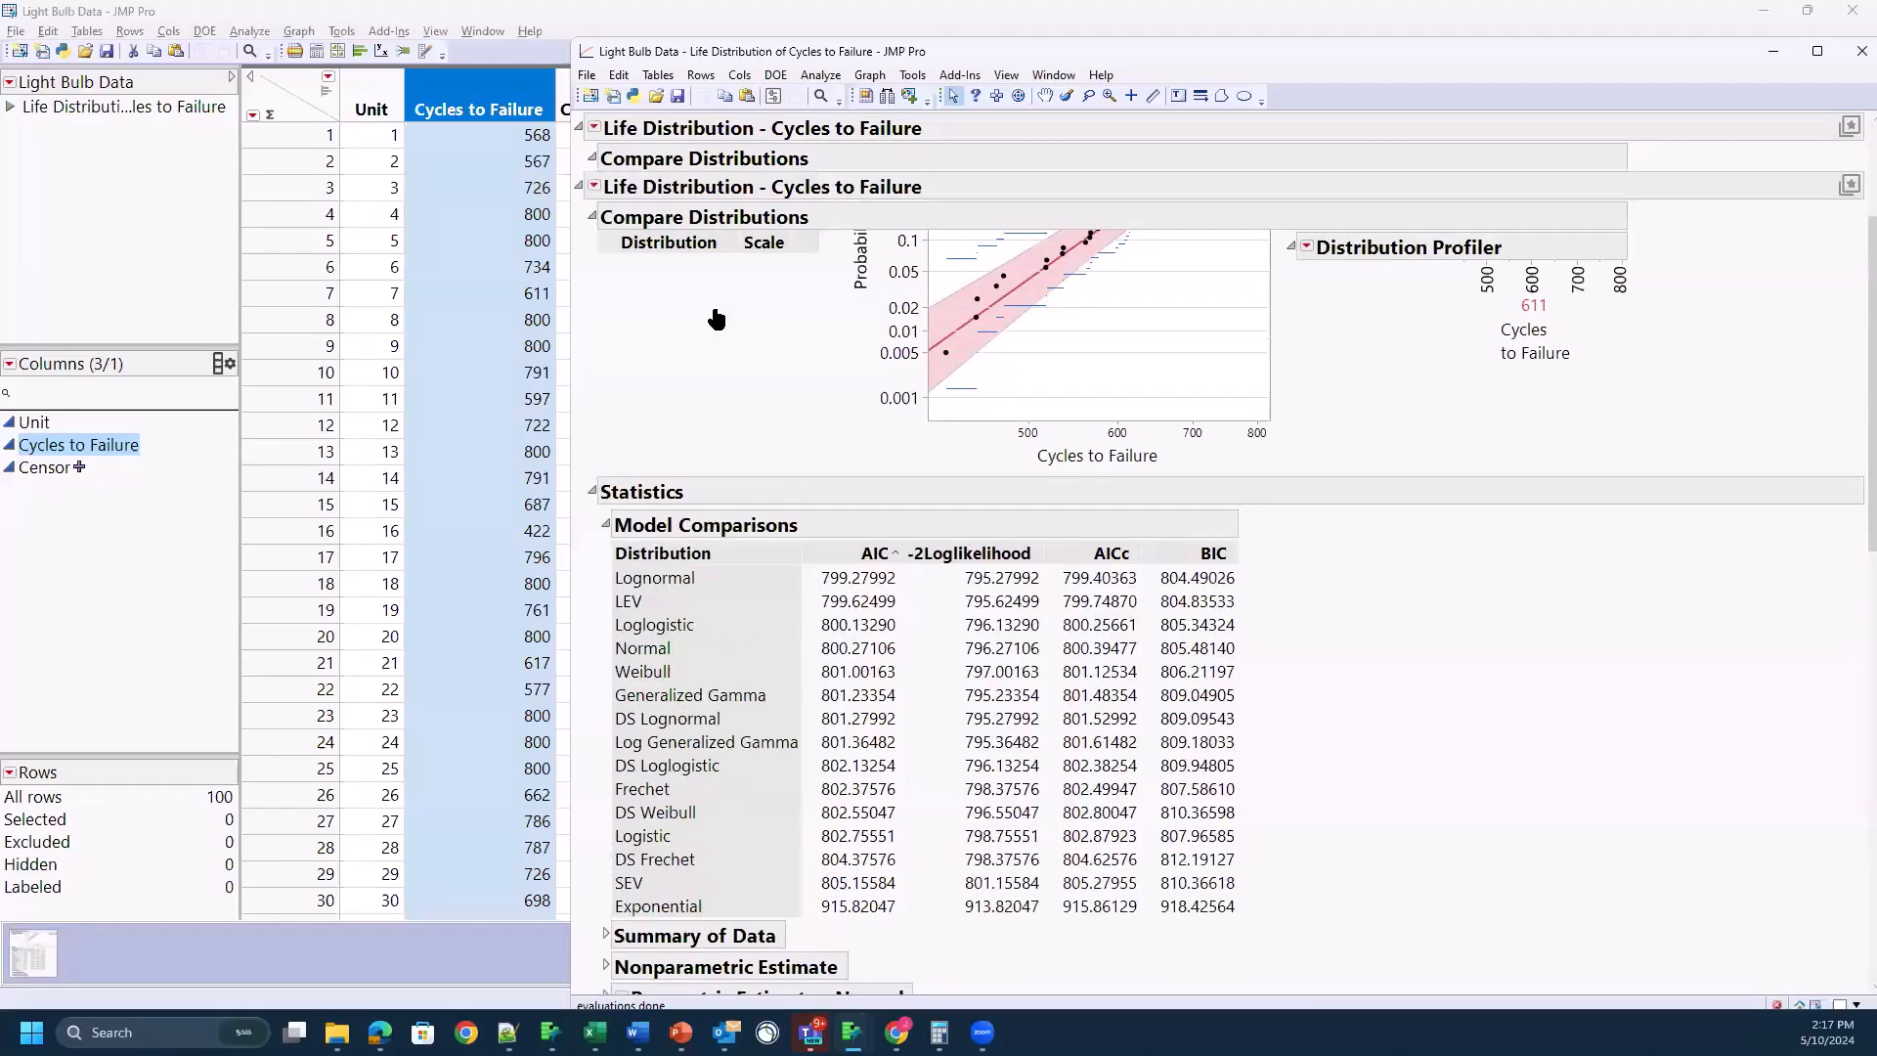
scroll(697, 339, "down", 5)
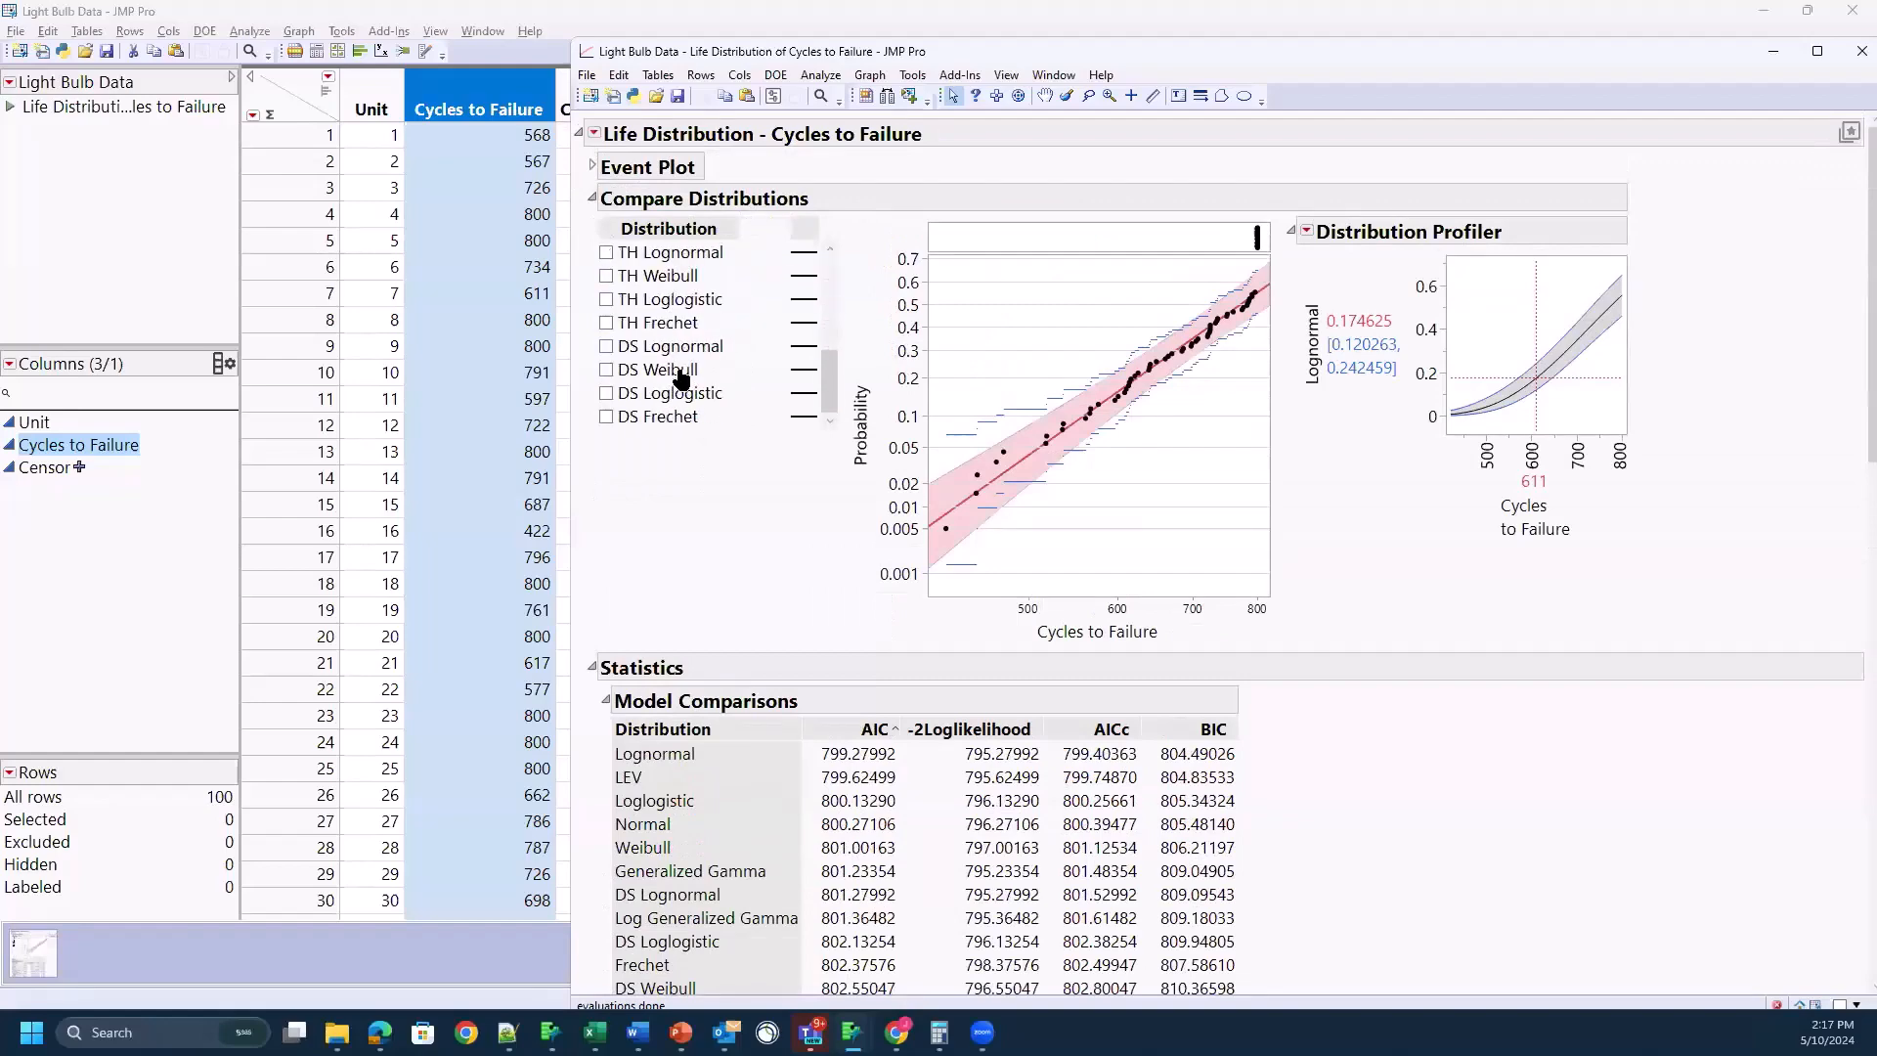
scroll(683, 387, "down", 2)
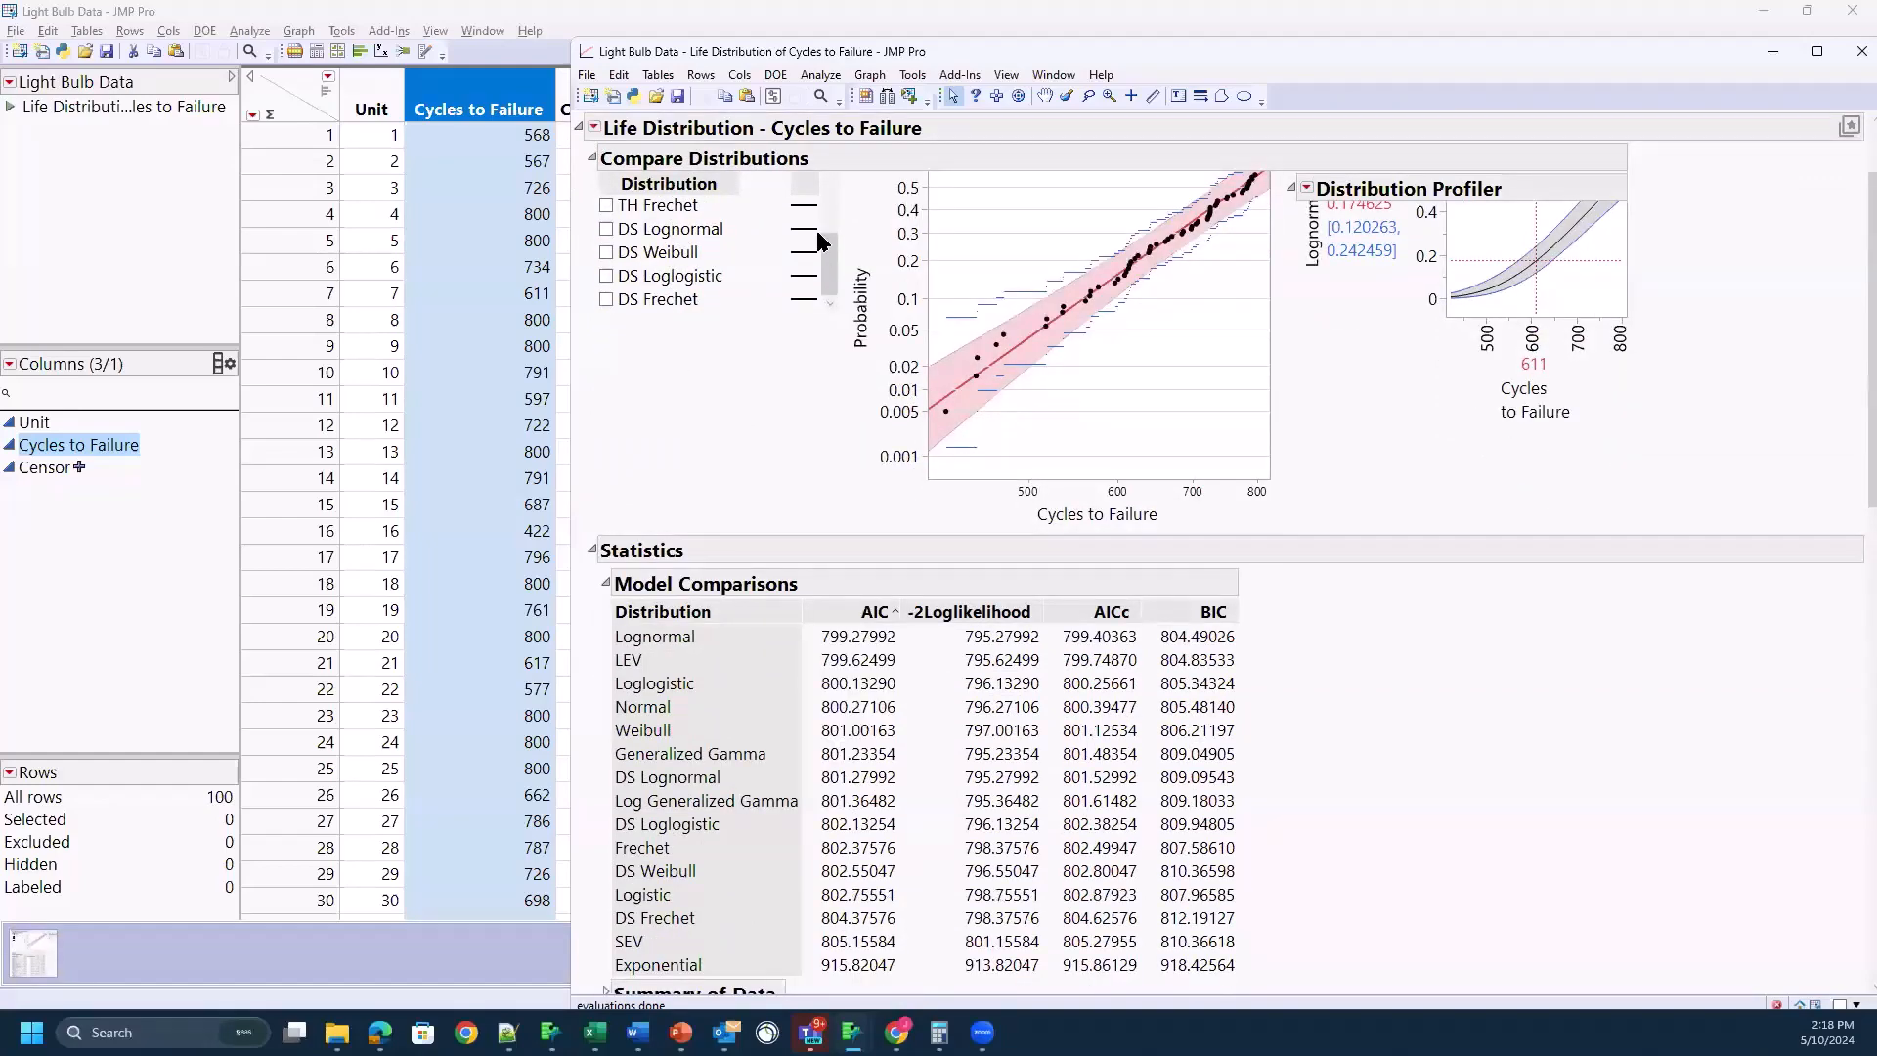
scroll(817, 231, "up", 3)
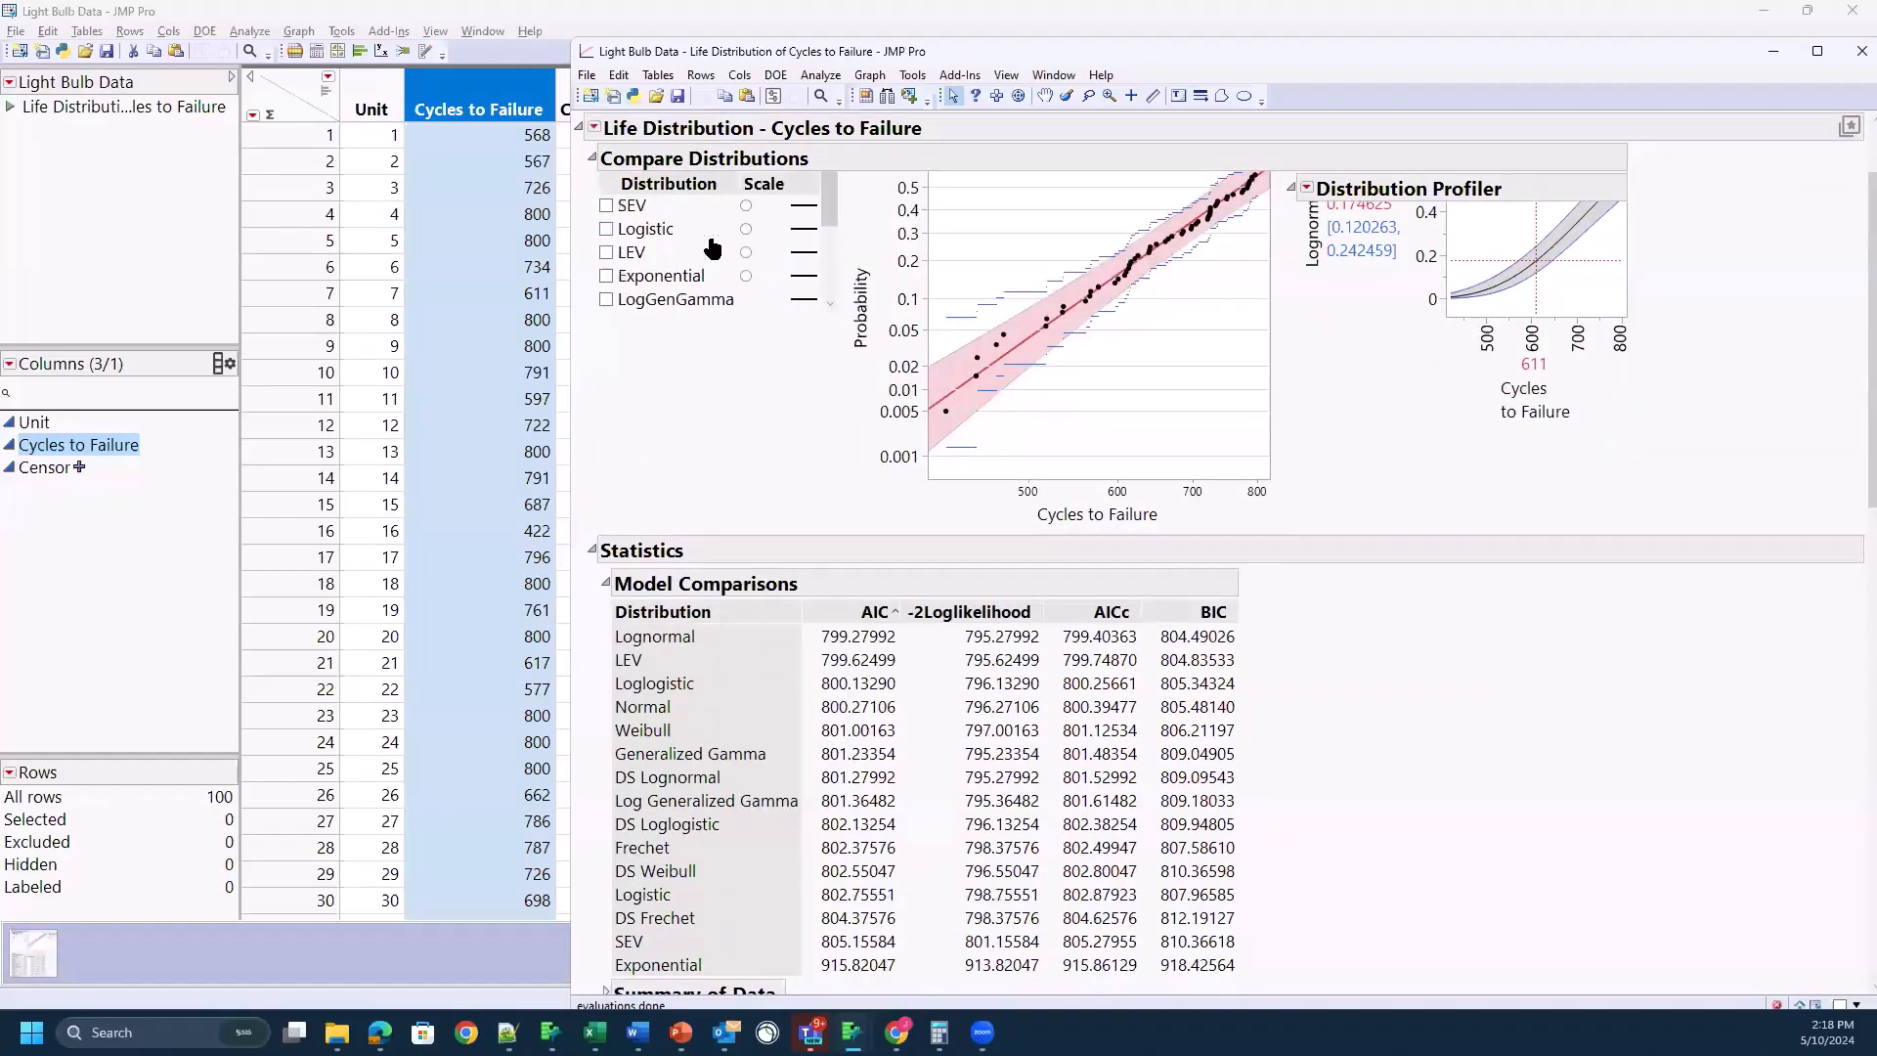
Step: Compare the Exponential fit with the Lognormal one on the Exponential scale, and restore the Lognormal-only plot on the Lognormal scale
left_click(608, 277)
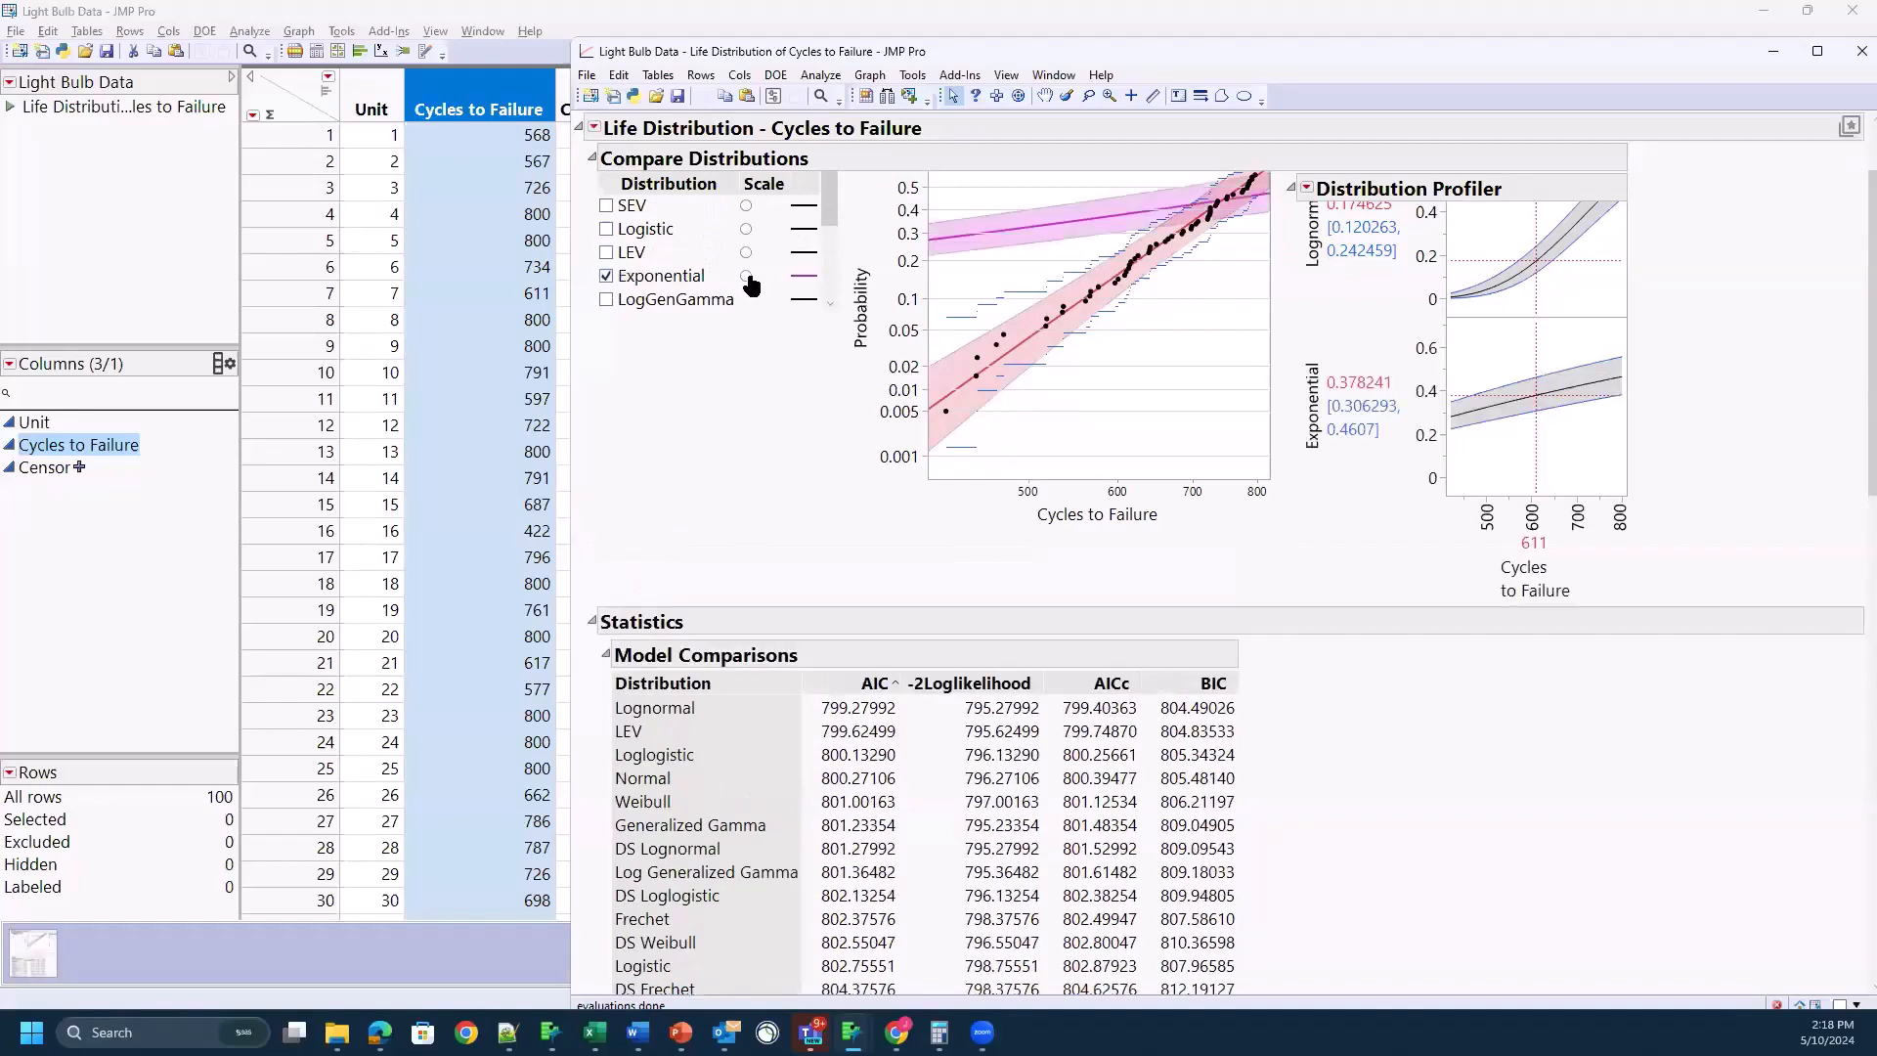
left_click(746, 277)
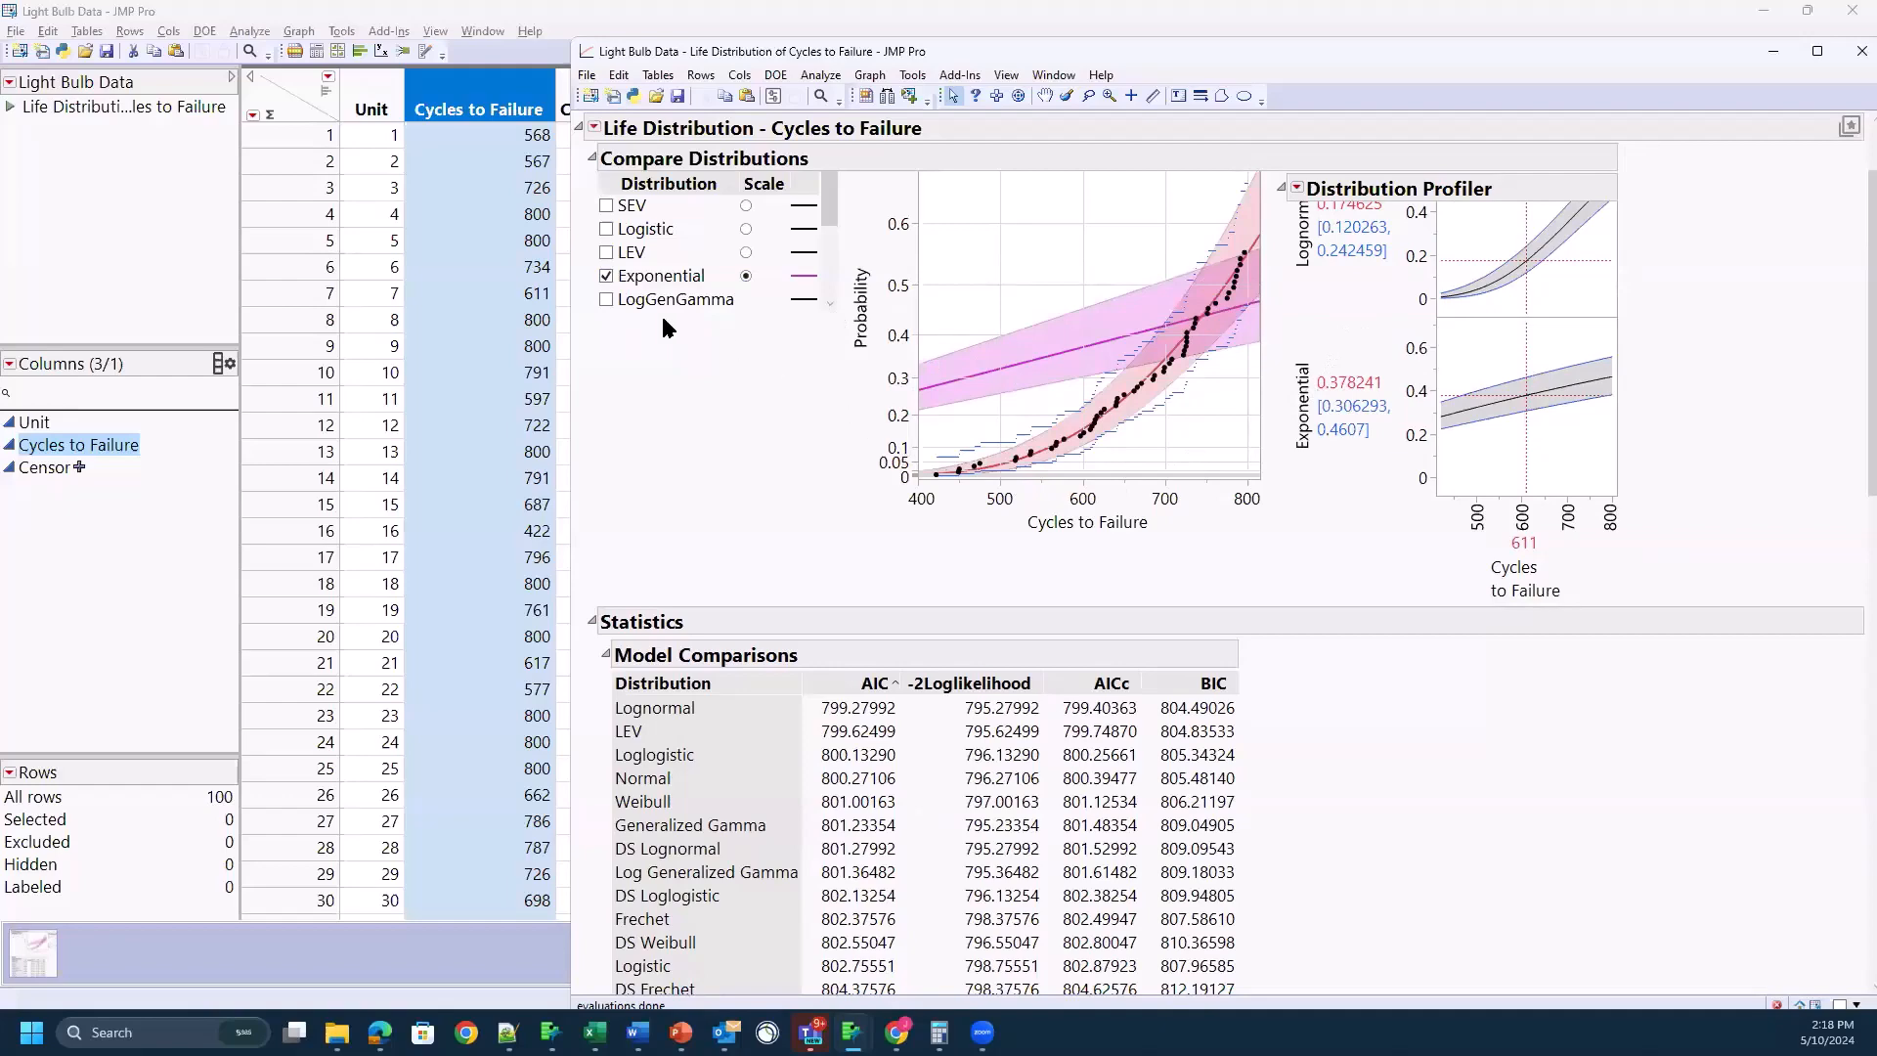
left_click(607, 276)
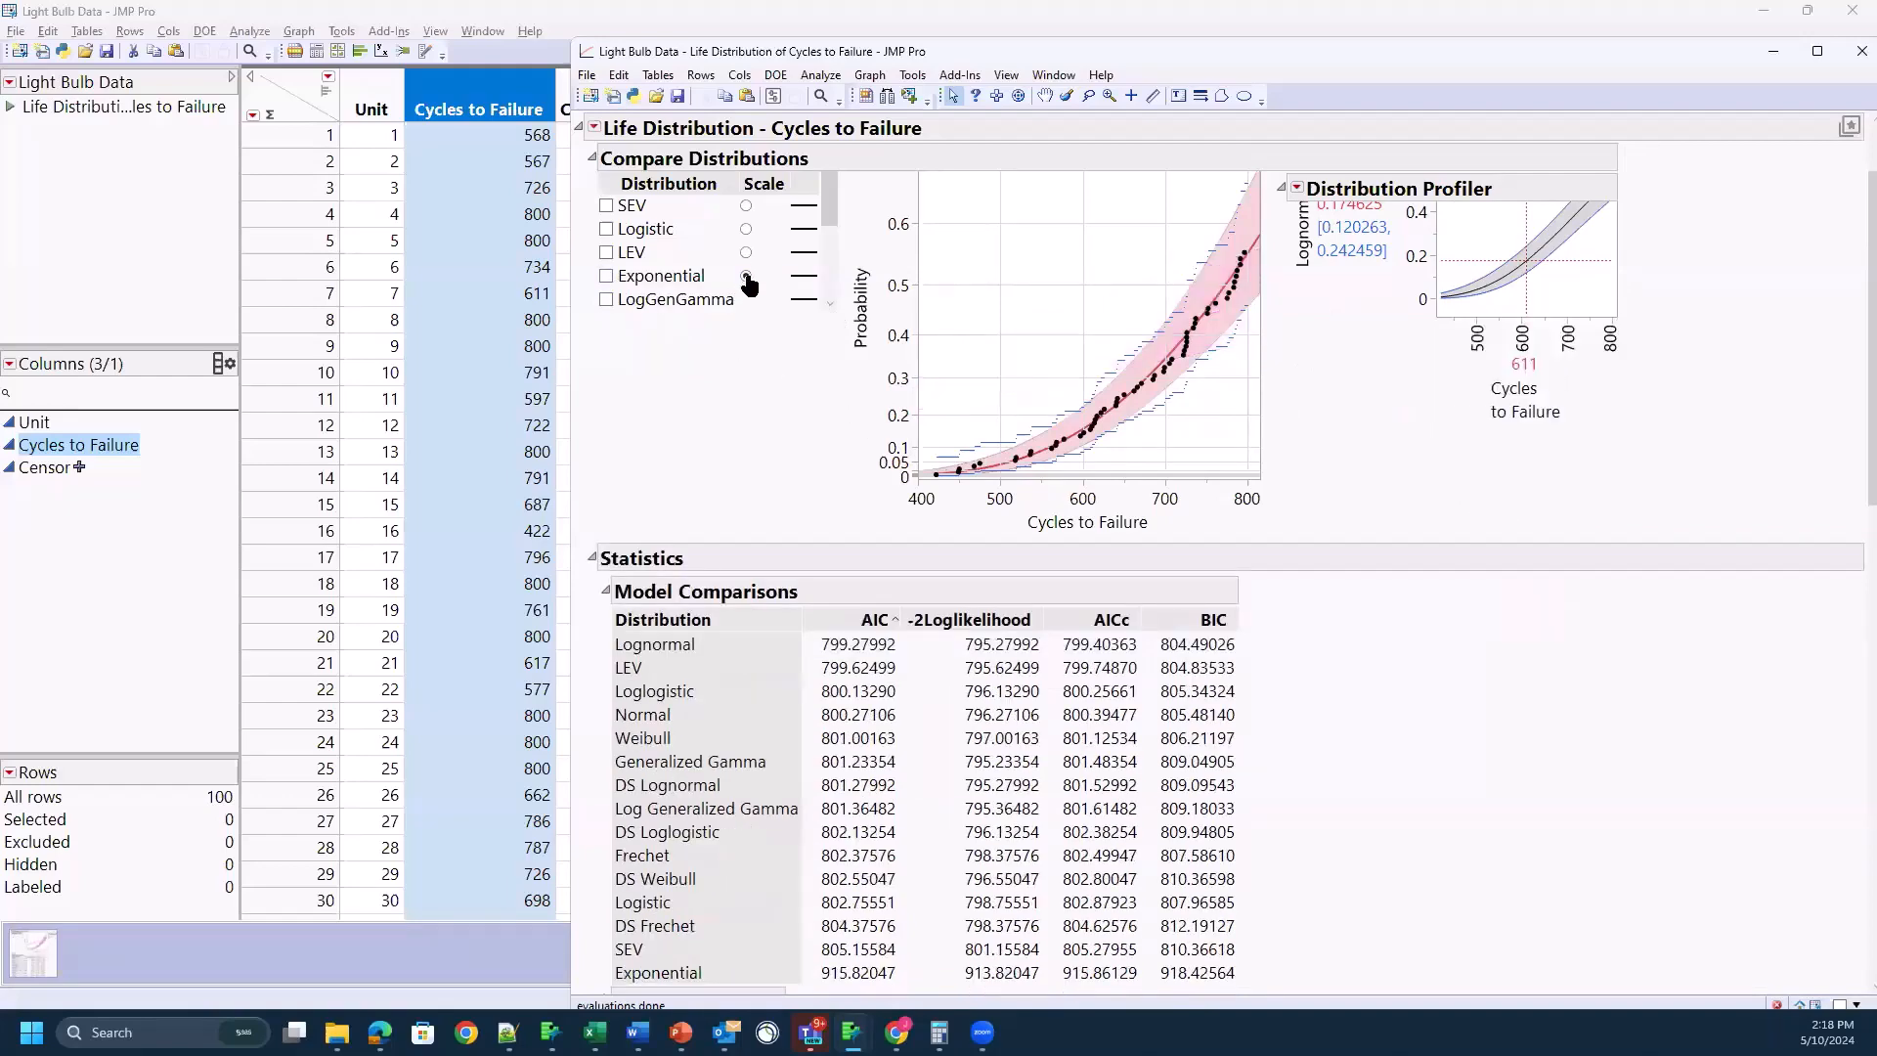
scroll(753, 255, "up", 3)
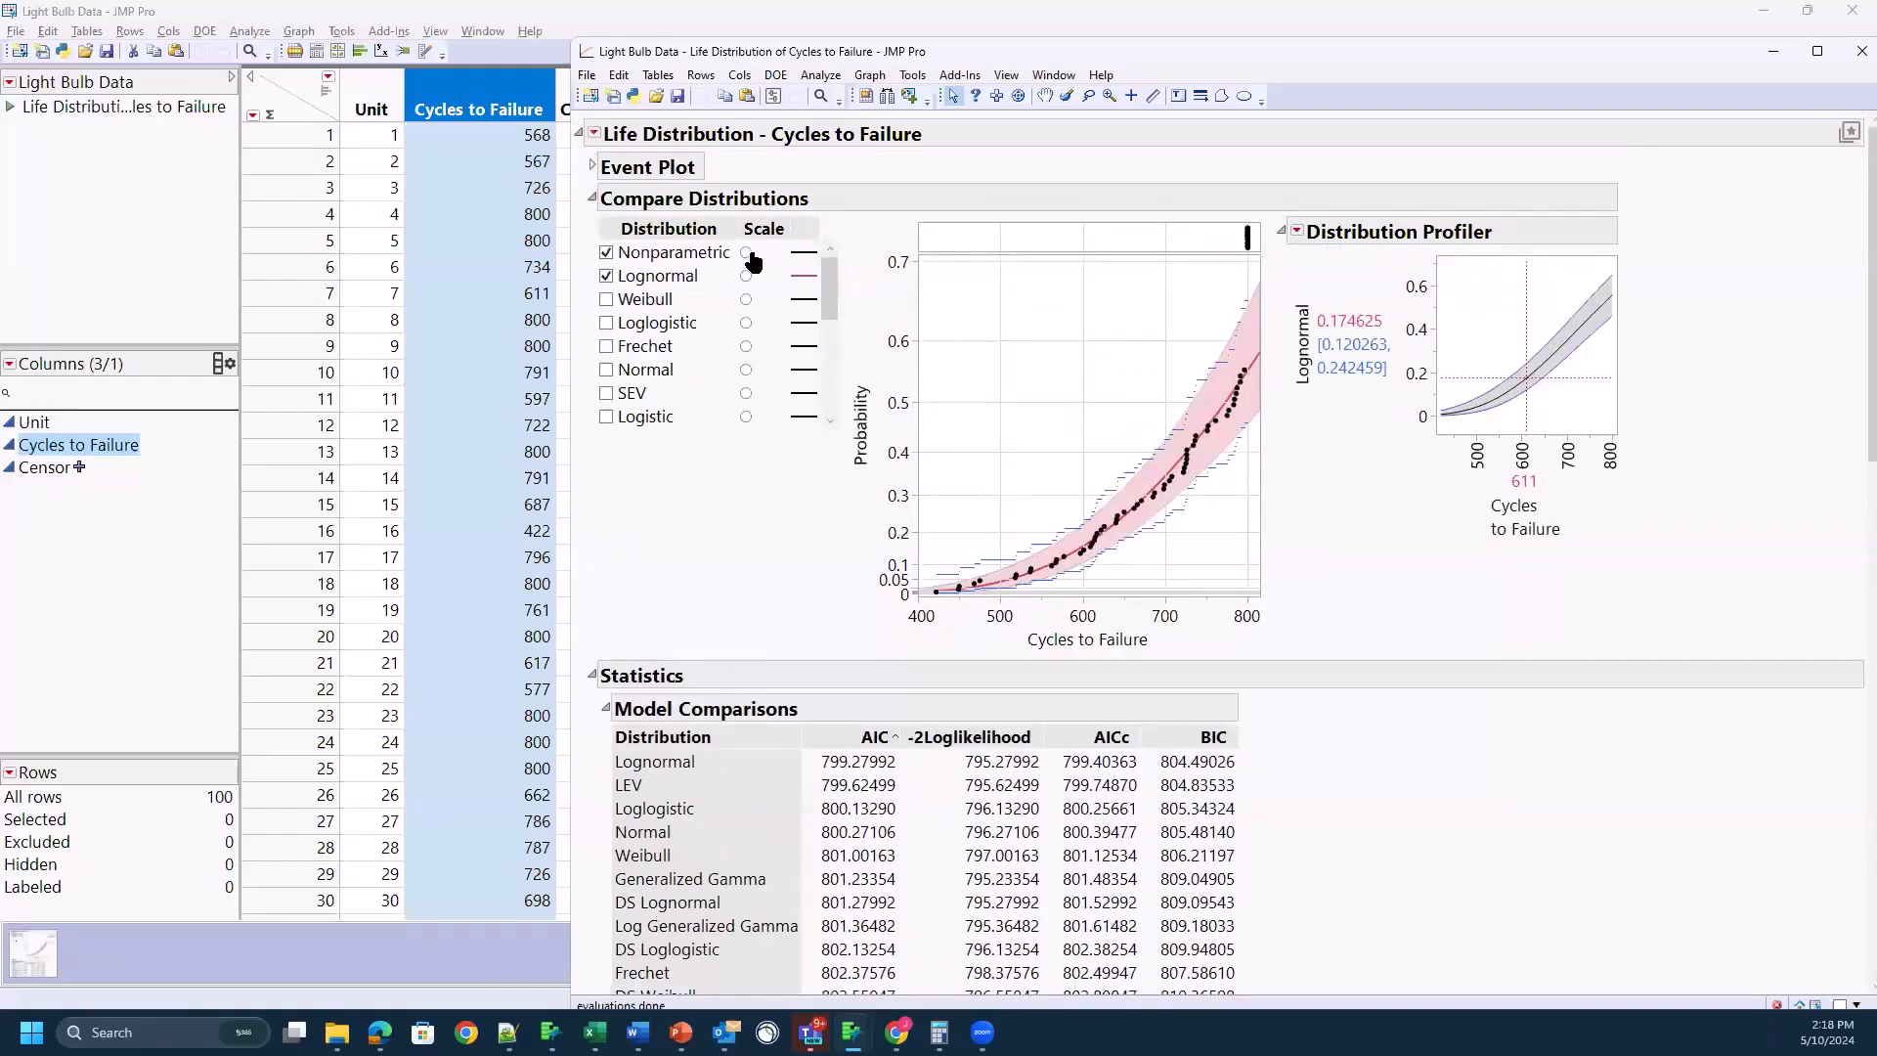
left_click(746, 275)
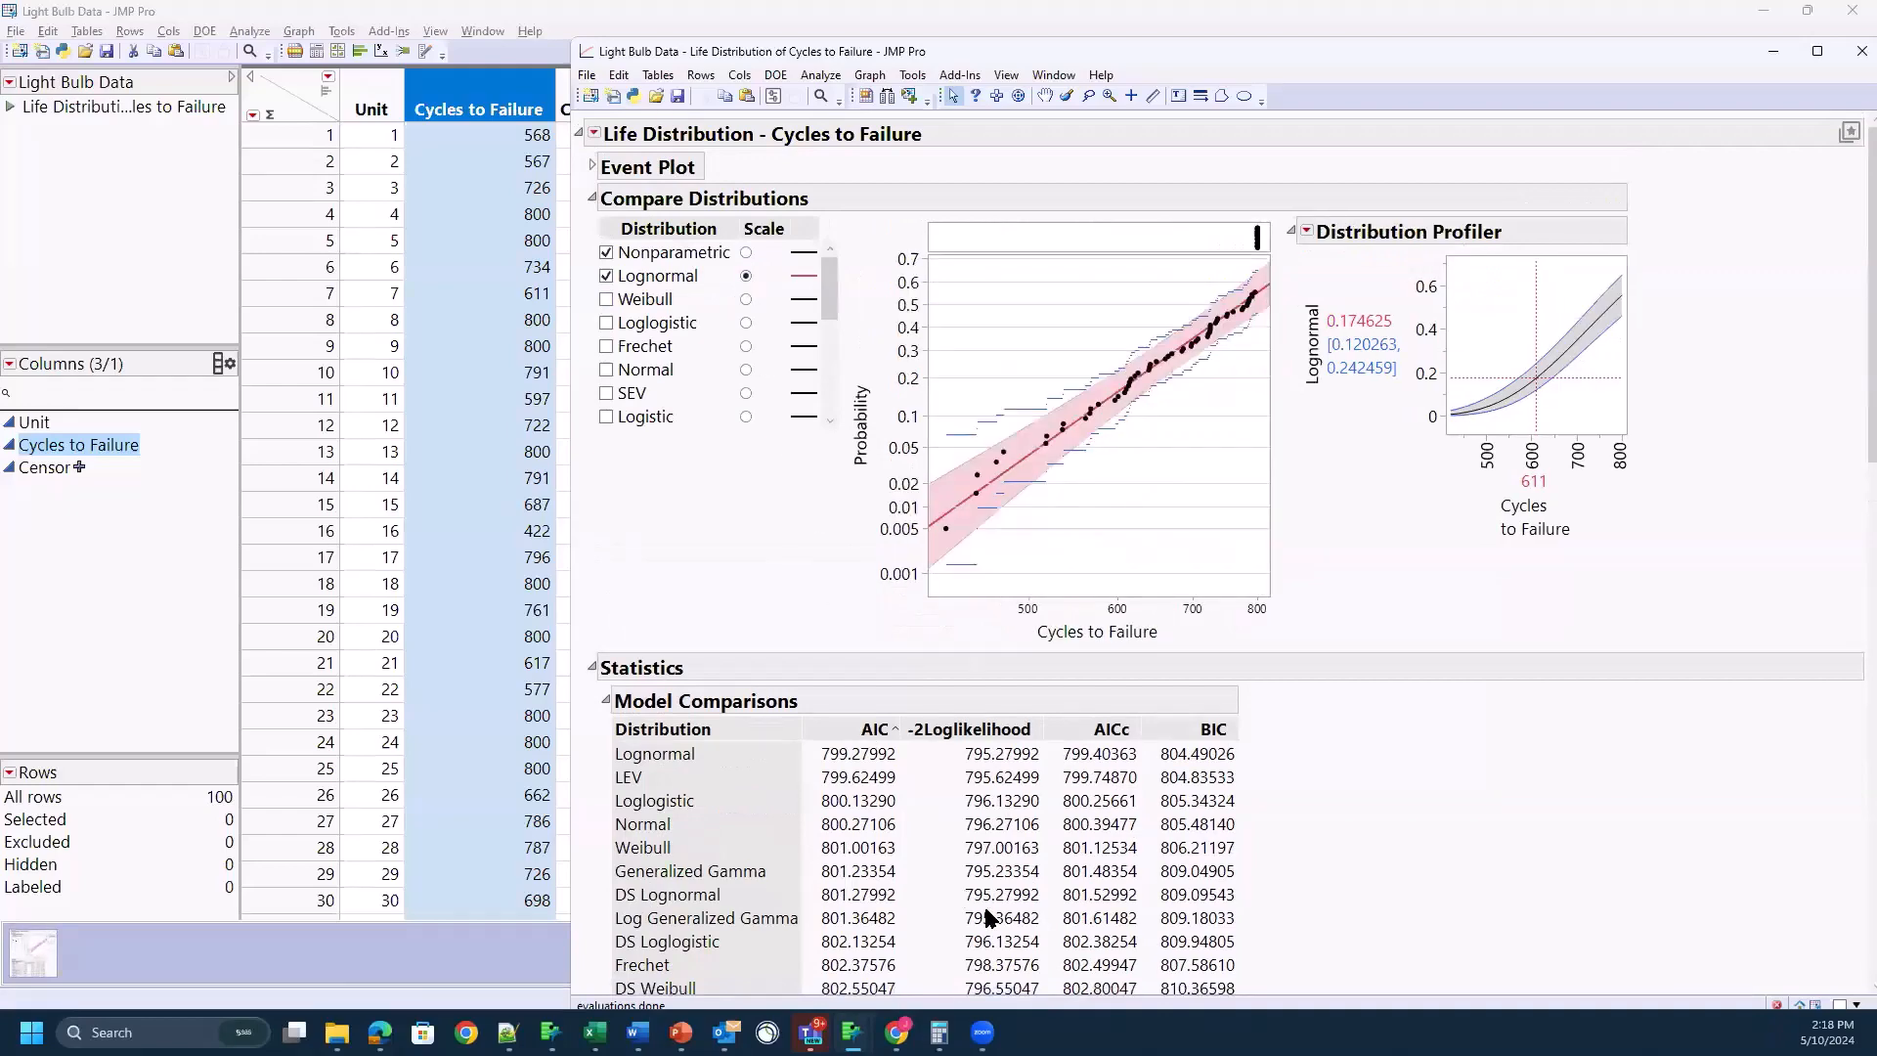
Step: Compare the AIC values of the five top-ranked distributions, Lognormal through Weibull, in the Model Comparisons table
scroll(917, 832, "down", 1)
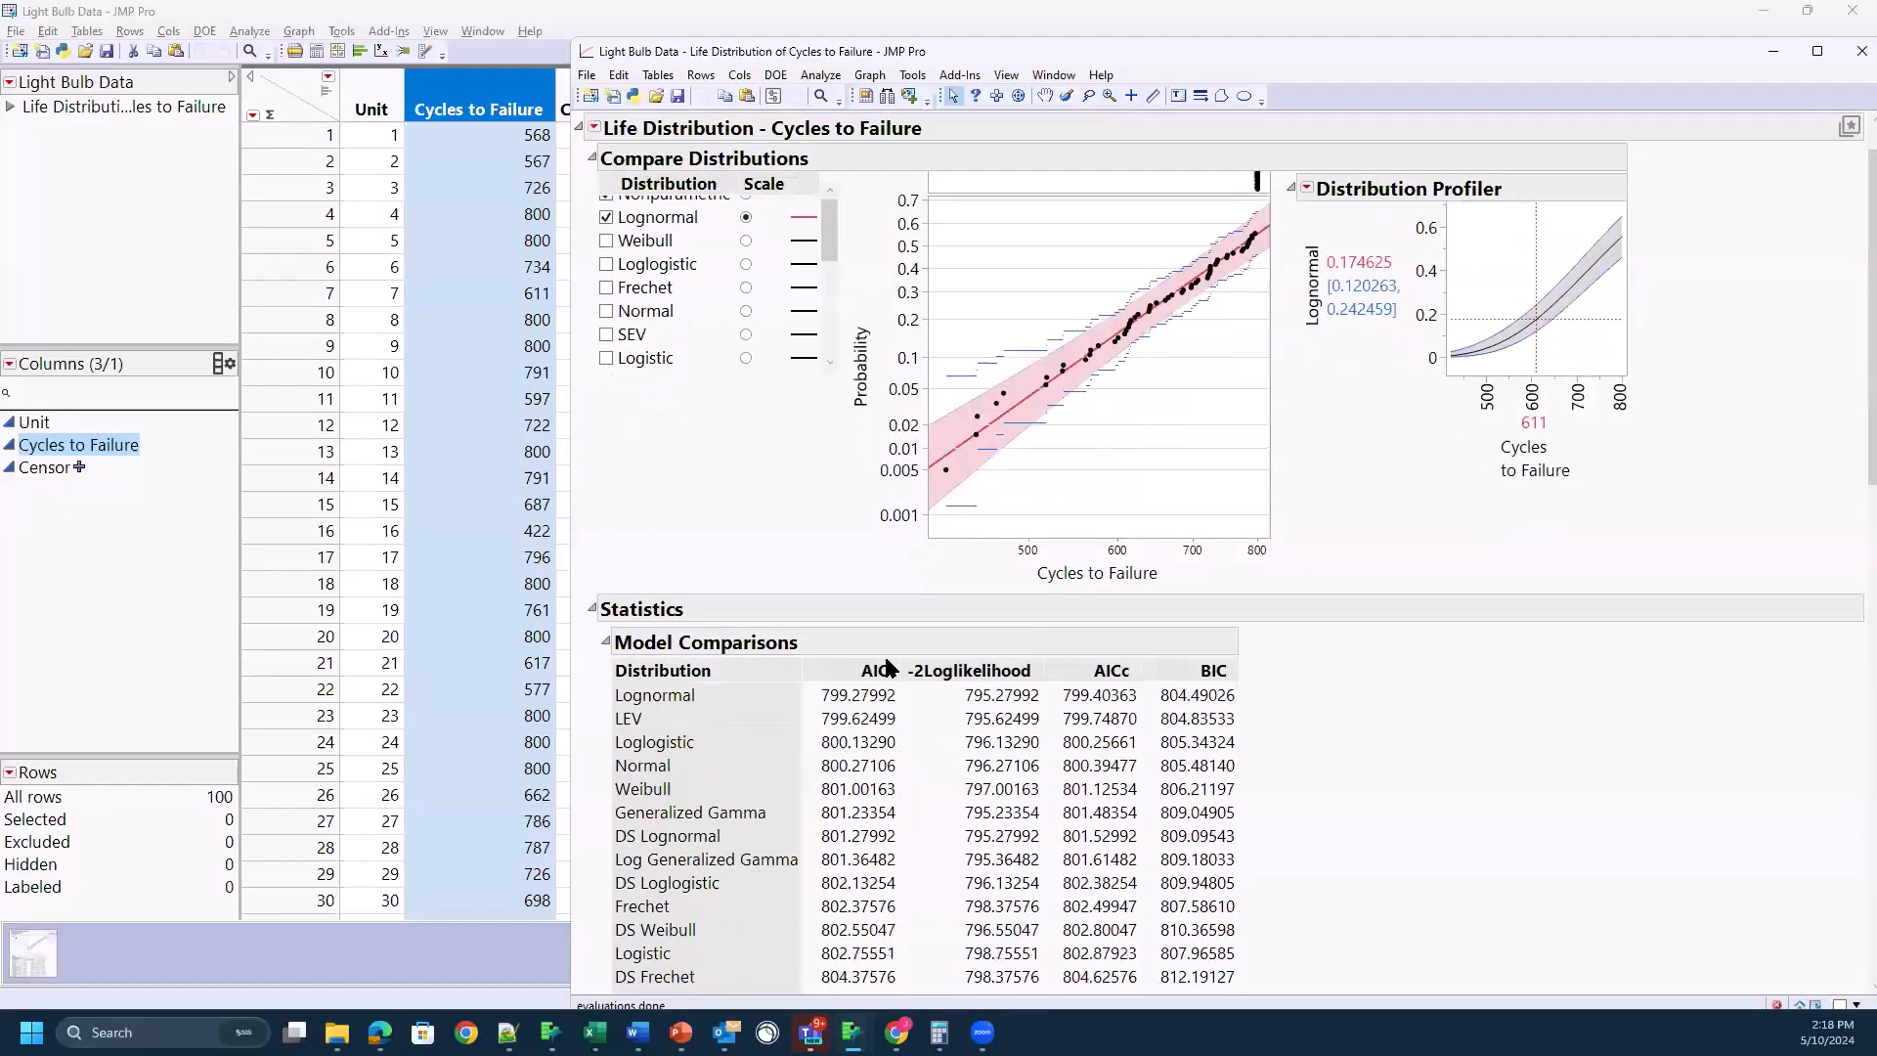
left_click_drag(911, 704, 839, 663)
mouse_move(812, 812)
left_mouse_down()
mouse_move(823, 866)
mouse_move(853, 885)
mouse_move(919, 833)
mouse_move(916, 682)
left_mouse_up()
mouse_move(850, 681)
left_mouse_down()
mouse_move(794, 777)
mouse_move(900, 821)
left_mouse_up()
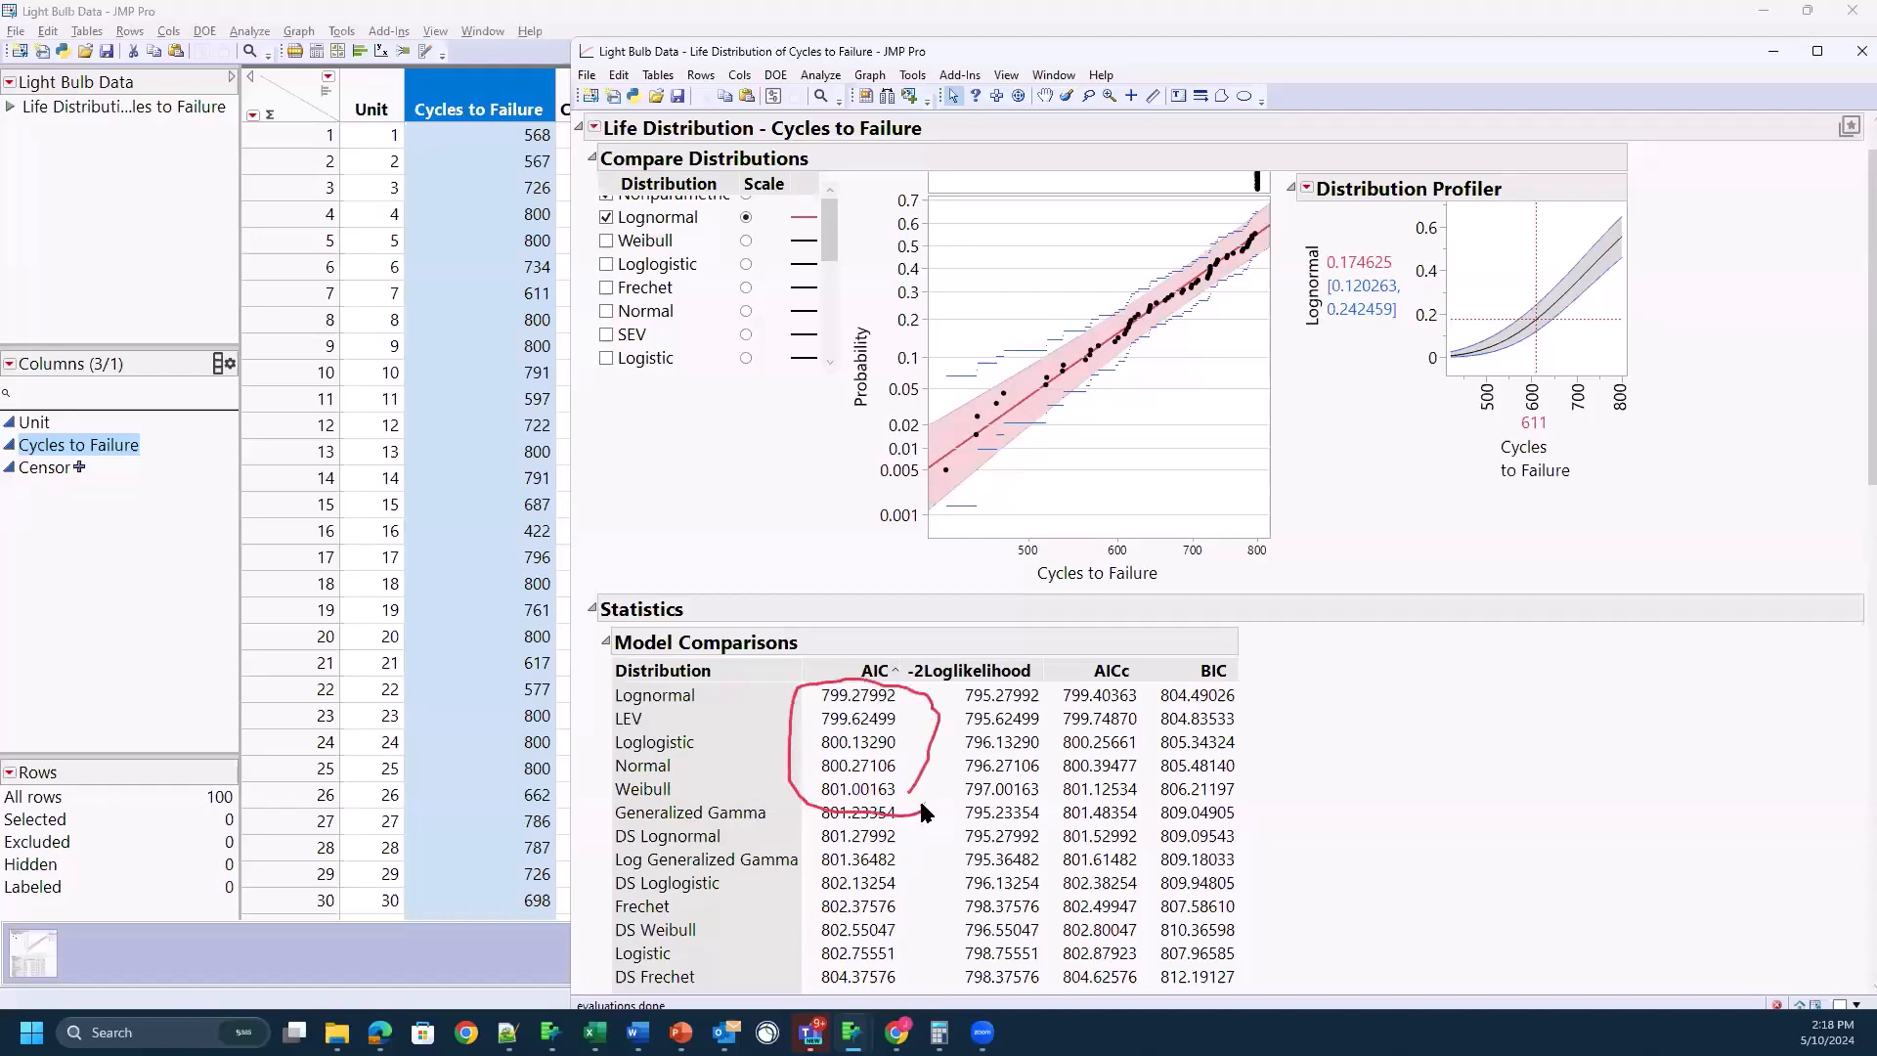
key("Escape")
Step: Replace the Lognormal fit with the Weibull fit in the comparison plot and display it on the Weibull scale
scroll(737, 495, "up", 1)
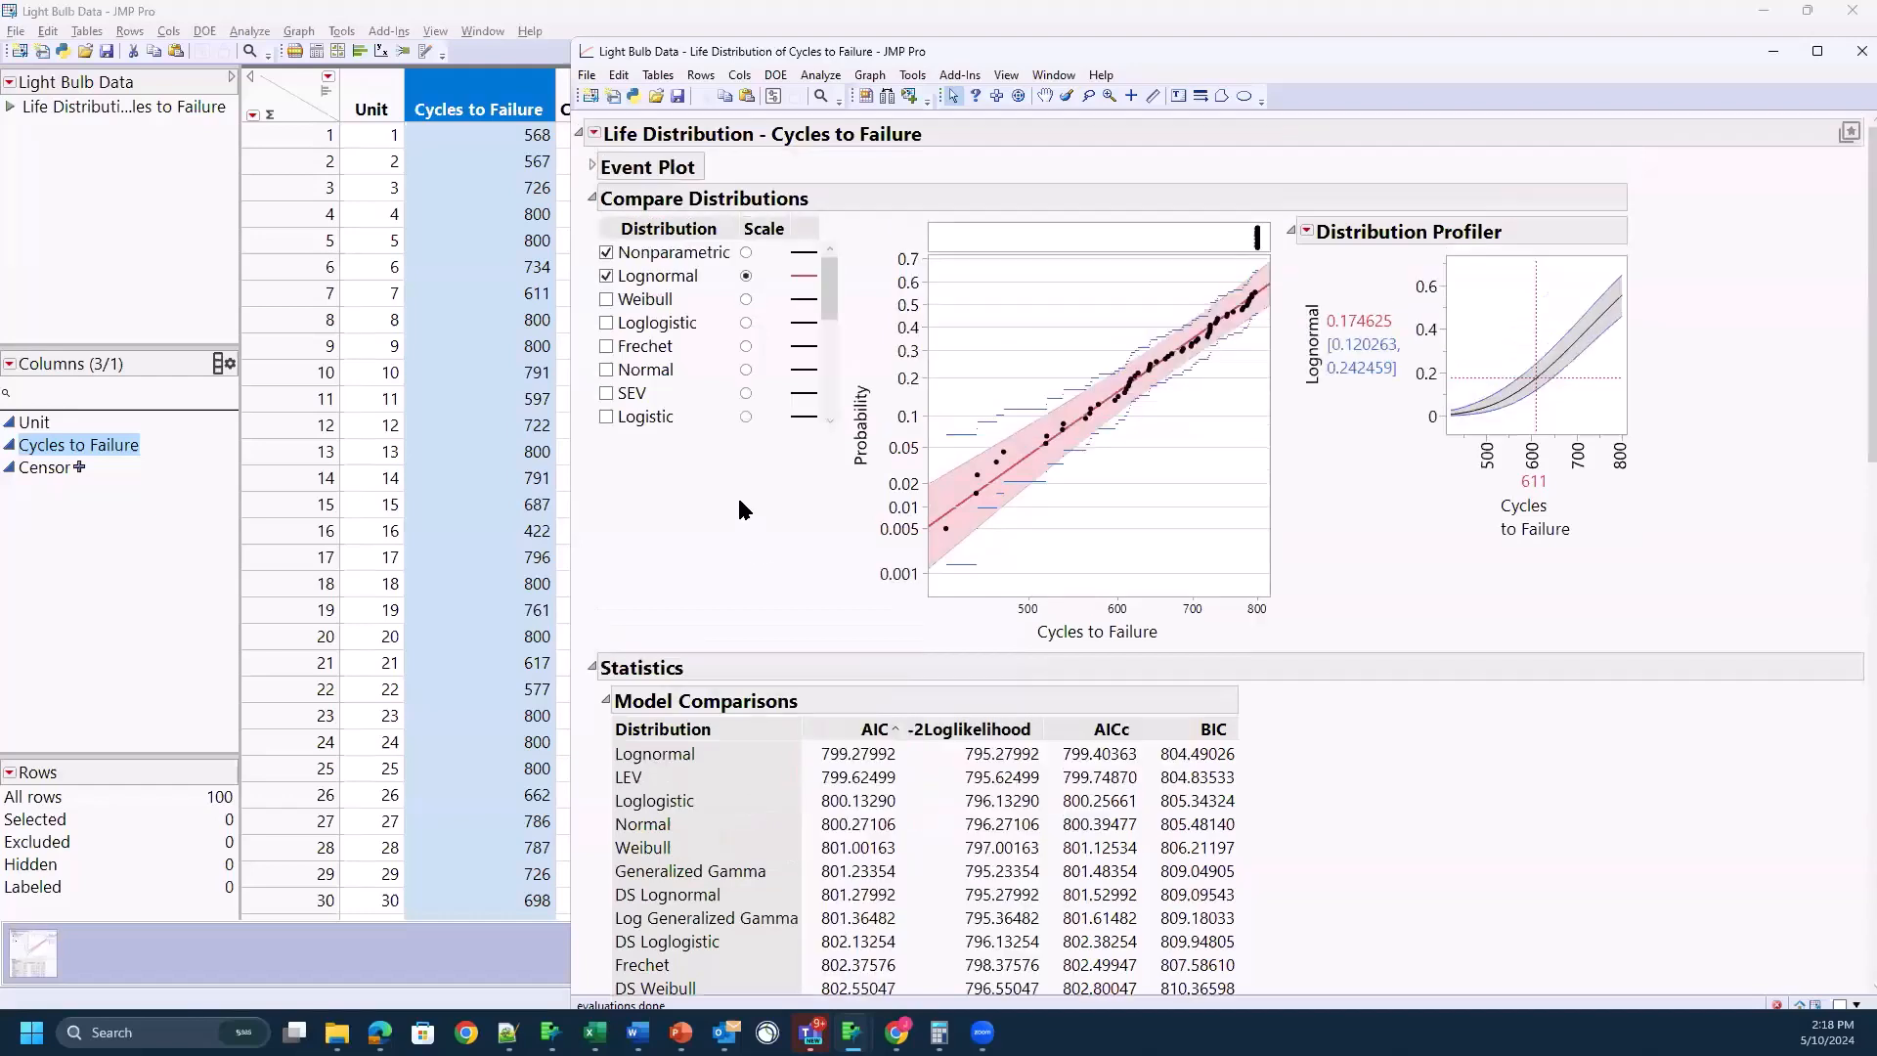
left_click(607, 299)
left_click(746, 299)
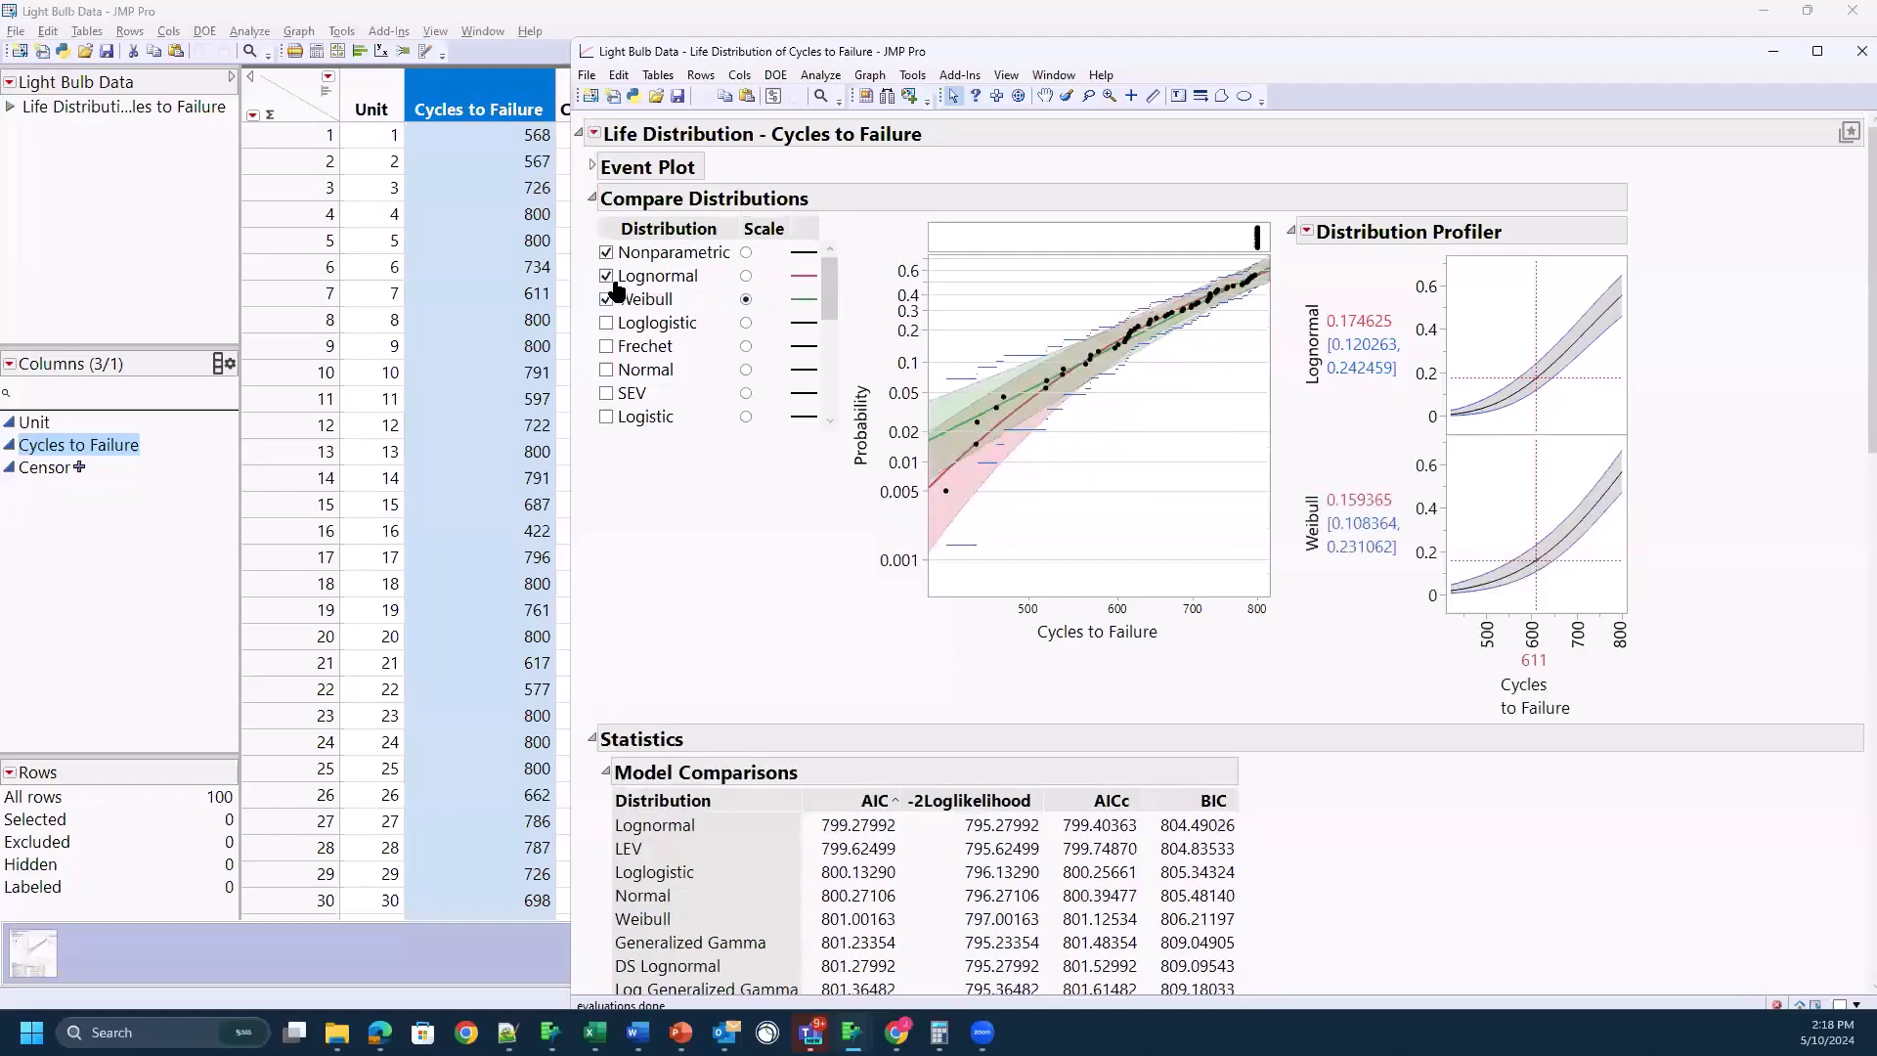
left_click(606, 276)
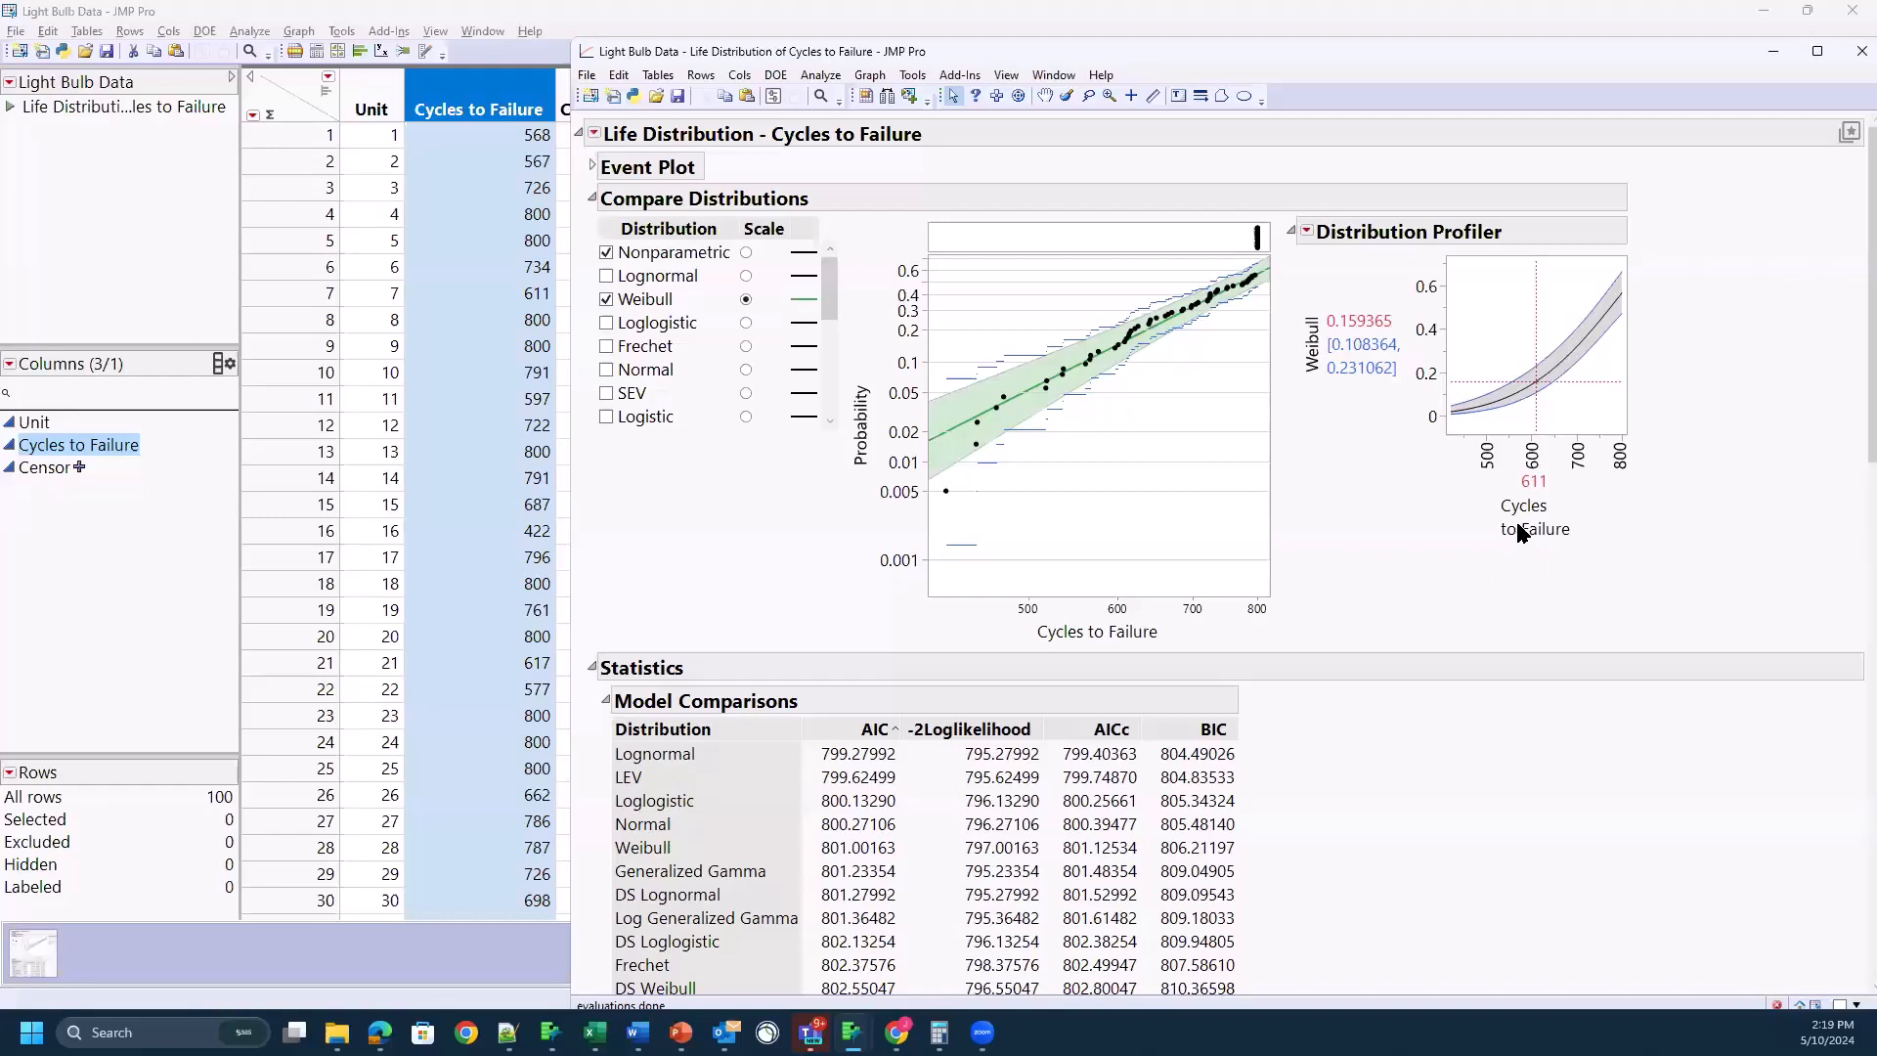
Step: Extend the Weibull Distribution Profiler's axes to cover about 1200 cycles and probabilities up to 1.2
mouse_move(1599, 452)
left_mouse_down()
mouse_move(1520, 453)
mouse_move(1579, 443)
left_mouse_up()
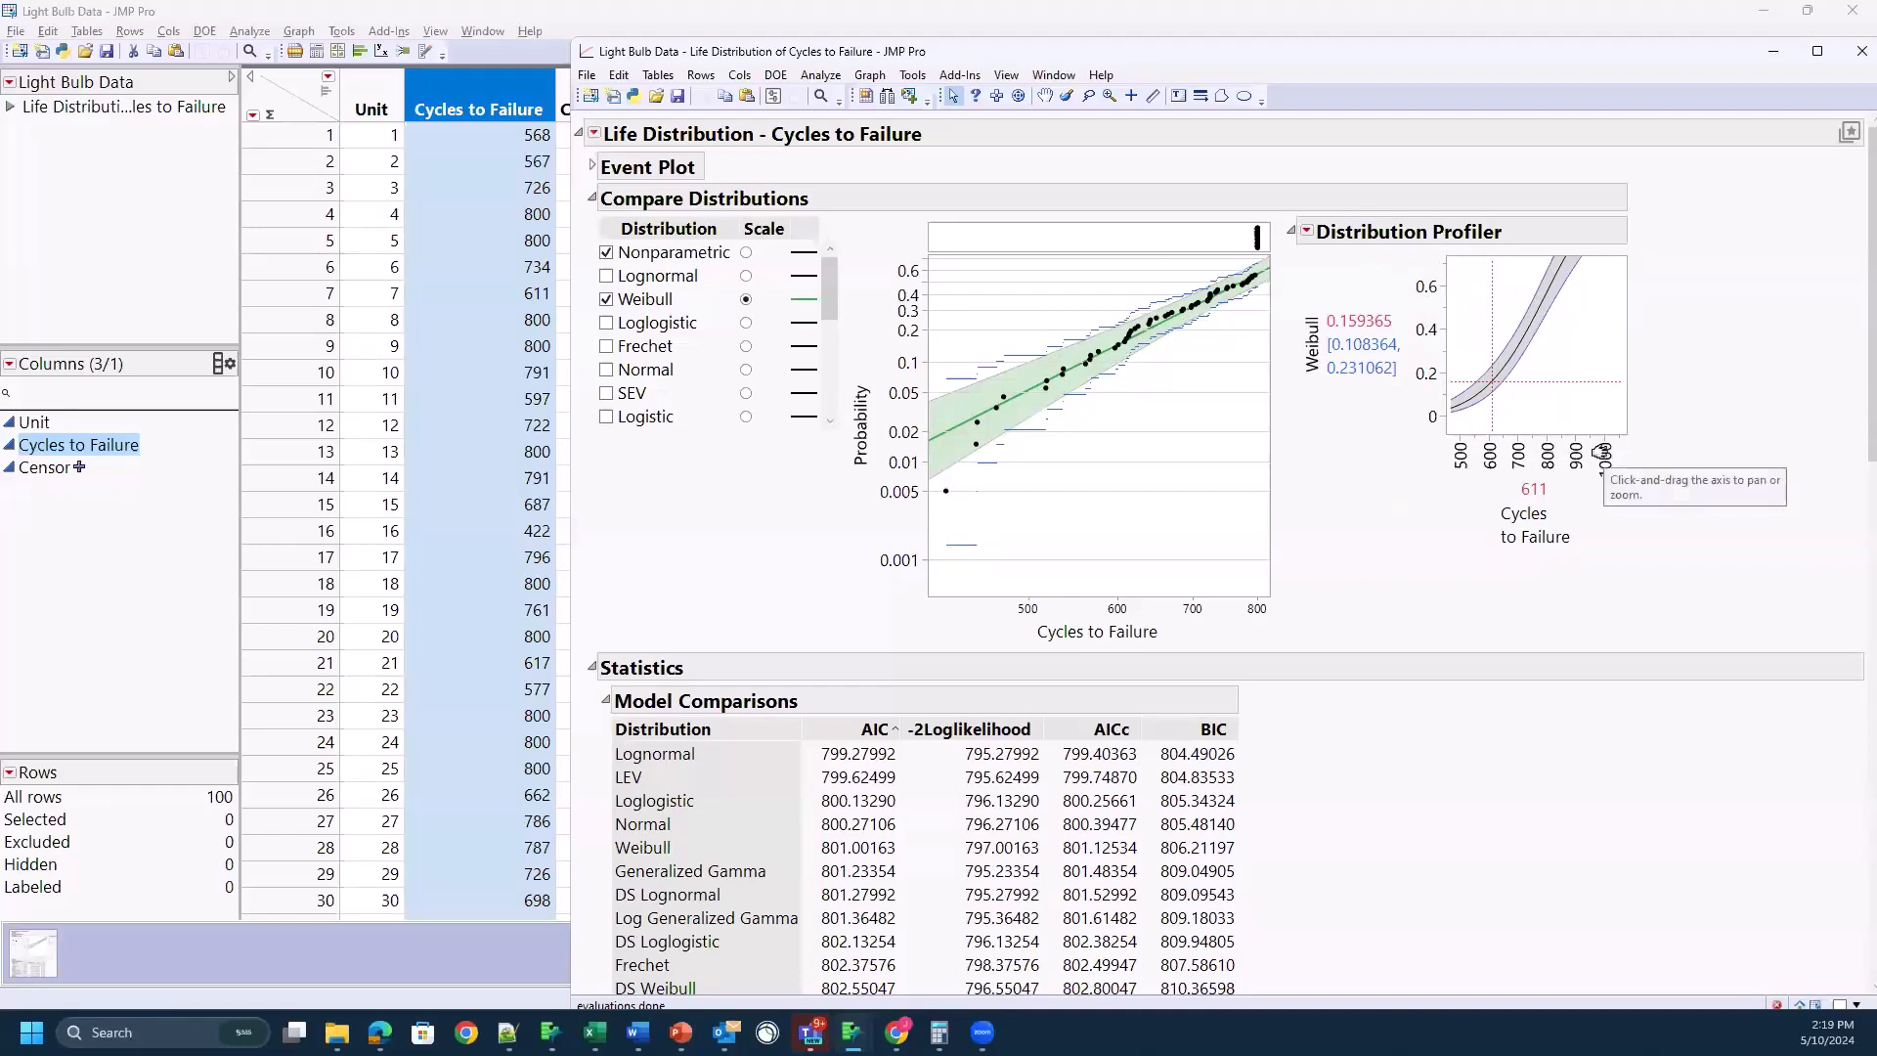
left_click_drag(1603, 451, 1555, 464)
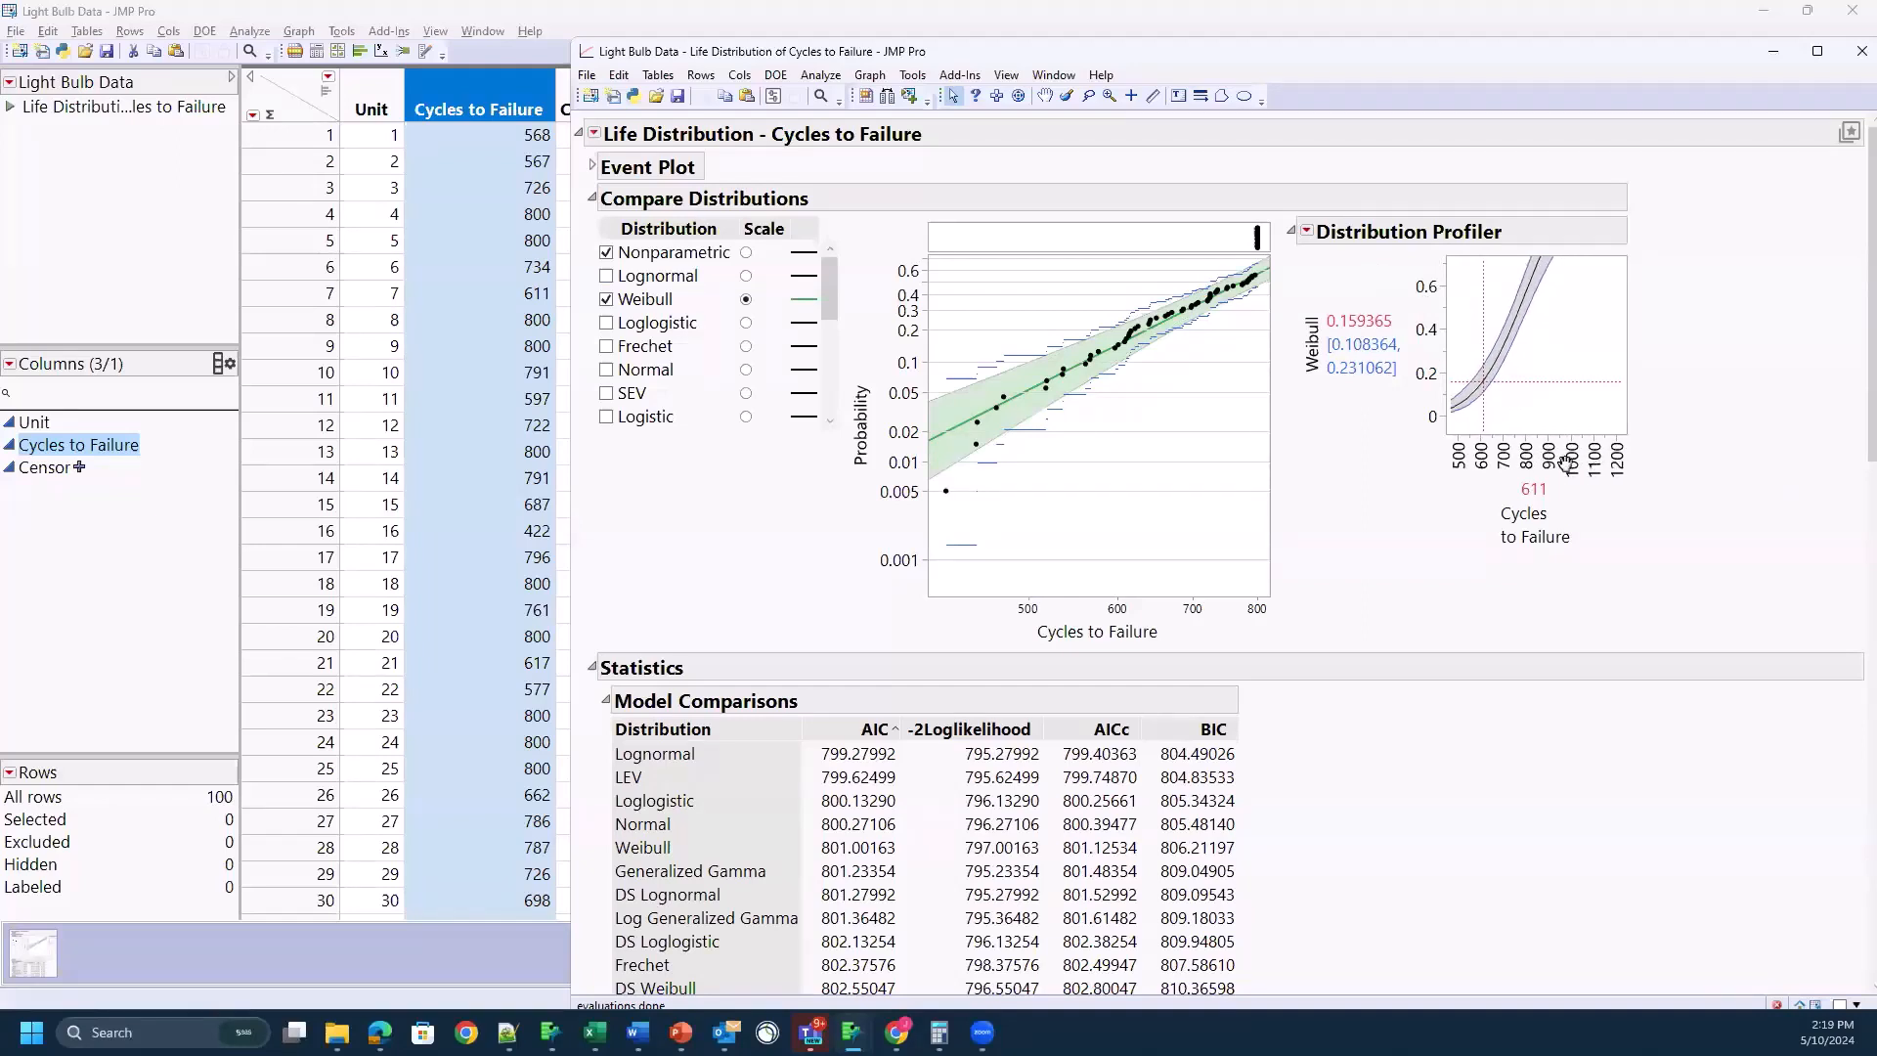
left_click_drag(1423, 282, 1420, 376)
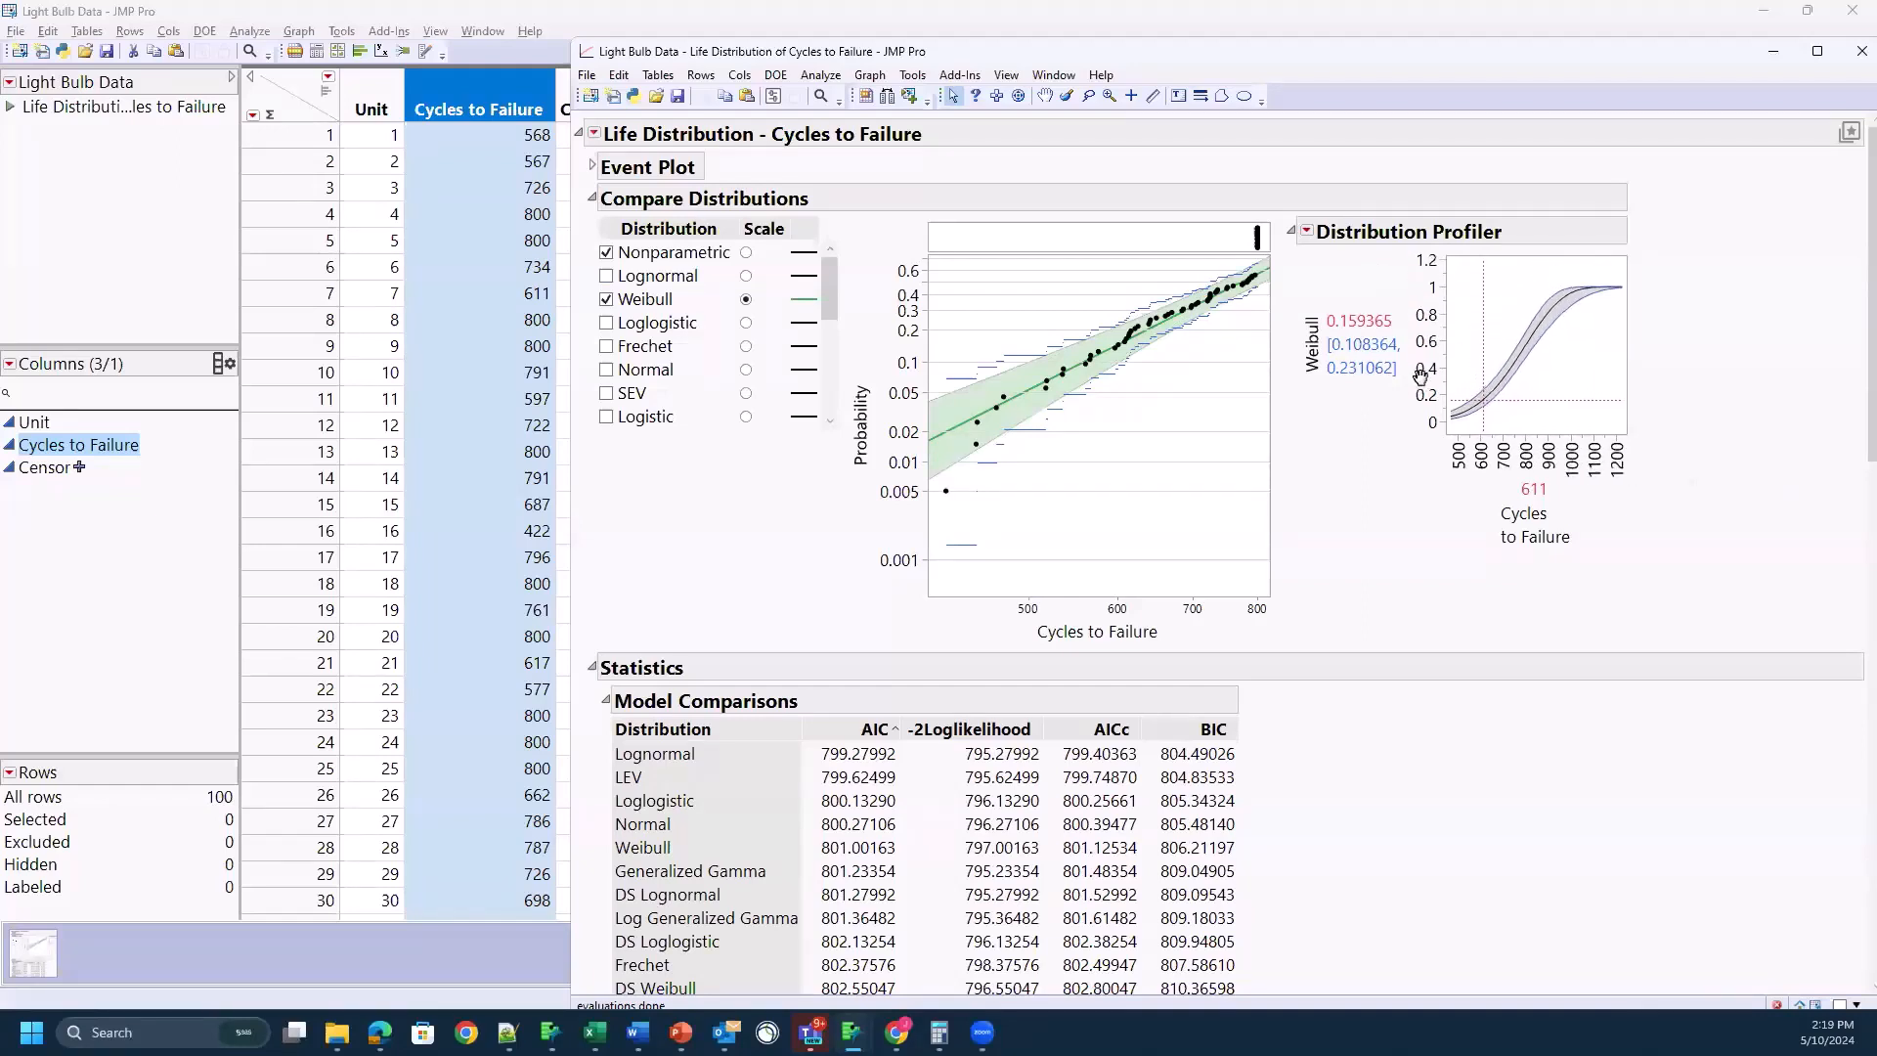
Step: Evaluate the Weibull failure probability in the Distribution Profiler at 1100 cycles and at 900 cycles, leaving it at 900
left_click(1536, 488)
type("1100")
key("Return")
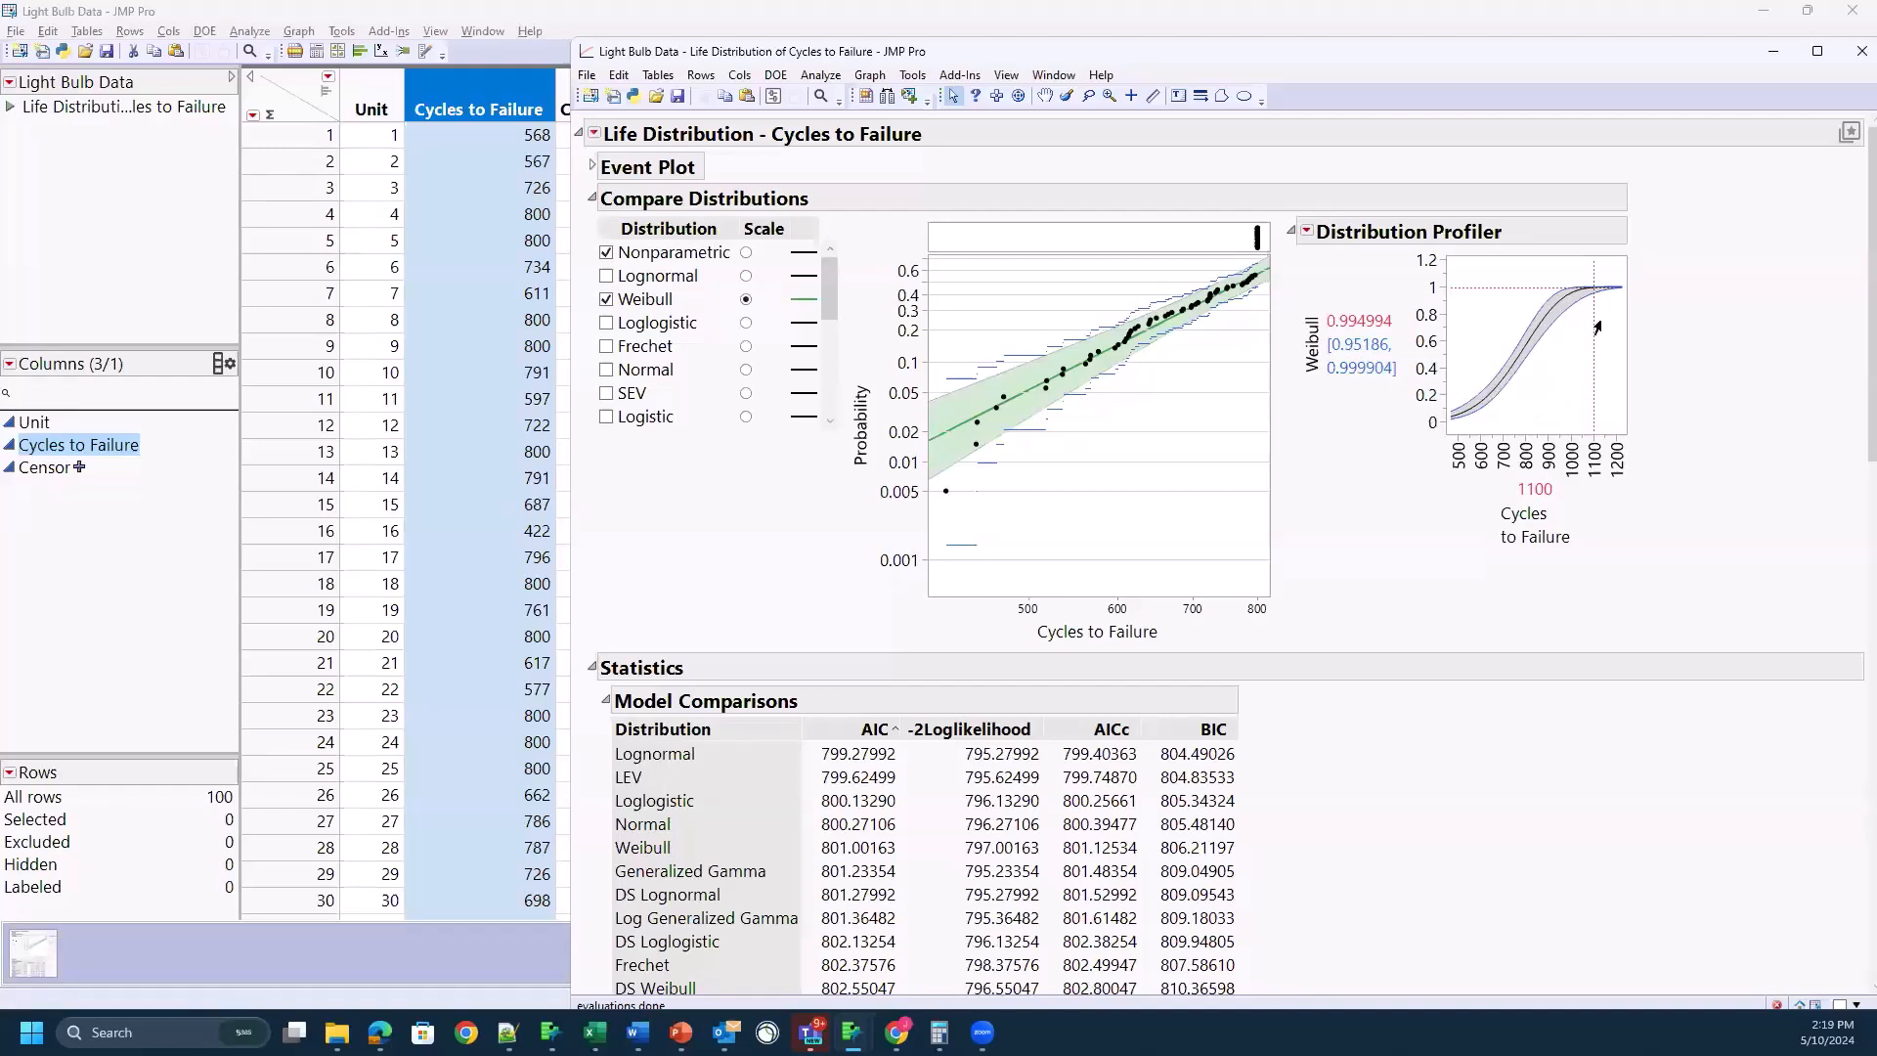
left_click(1538, 491)
type("900")
key("Return")
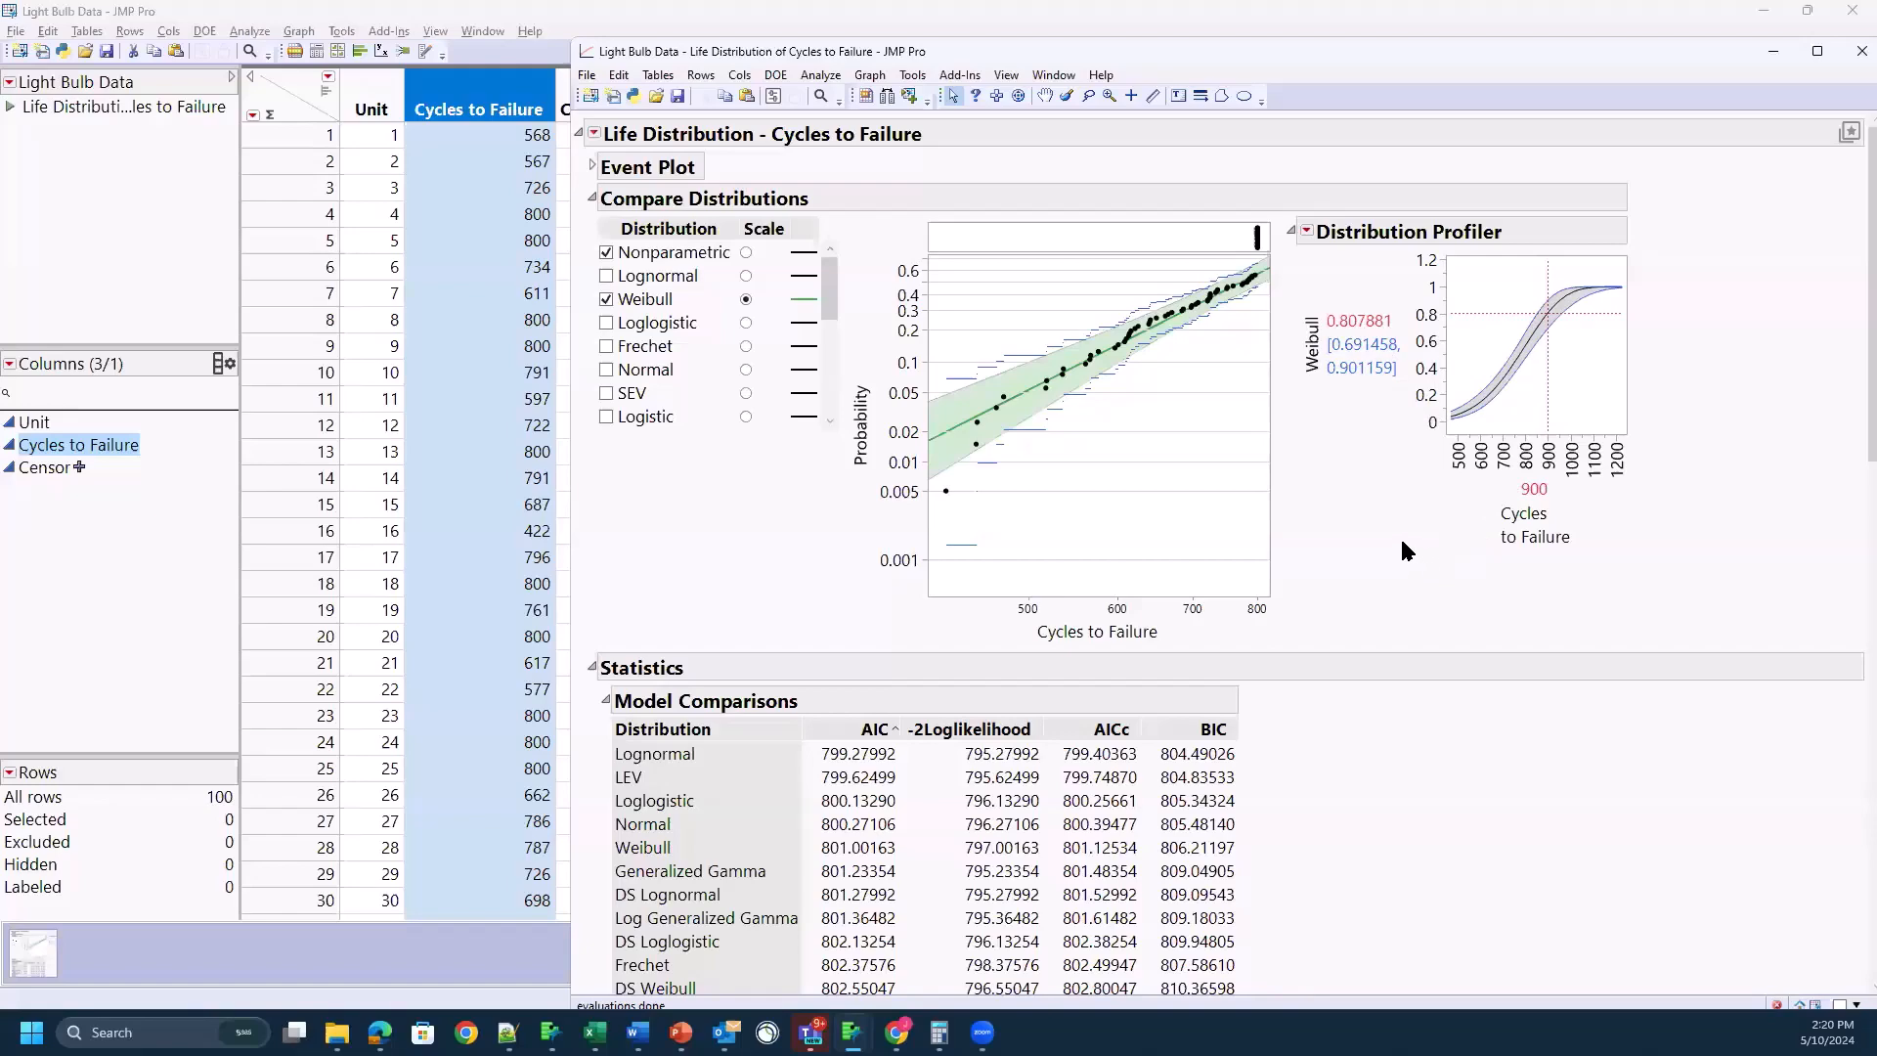
Step: Set the probability in the Lognormal parametric estimate's Quantile Profiler to 0.4
scroll(1402, 542, "down", 10)
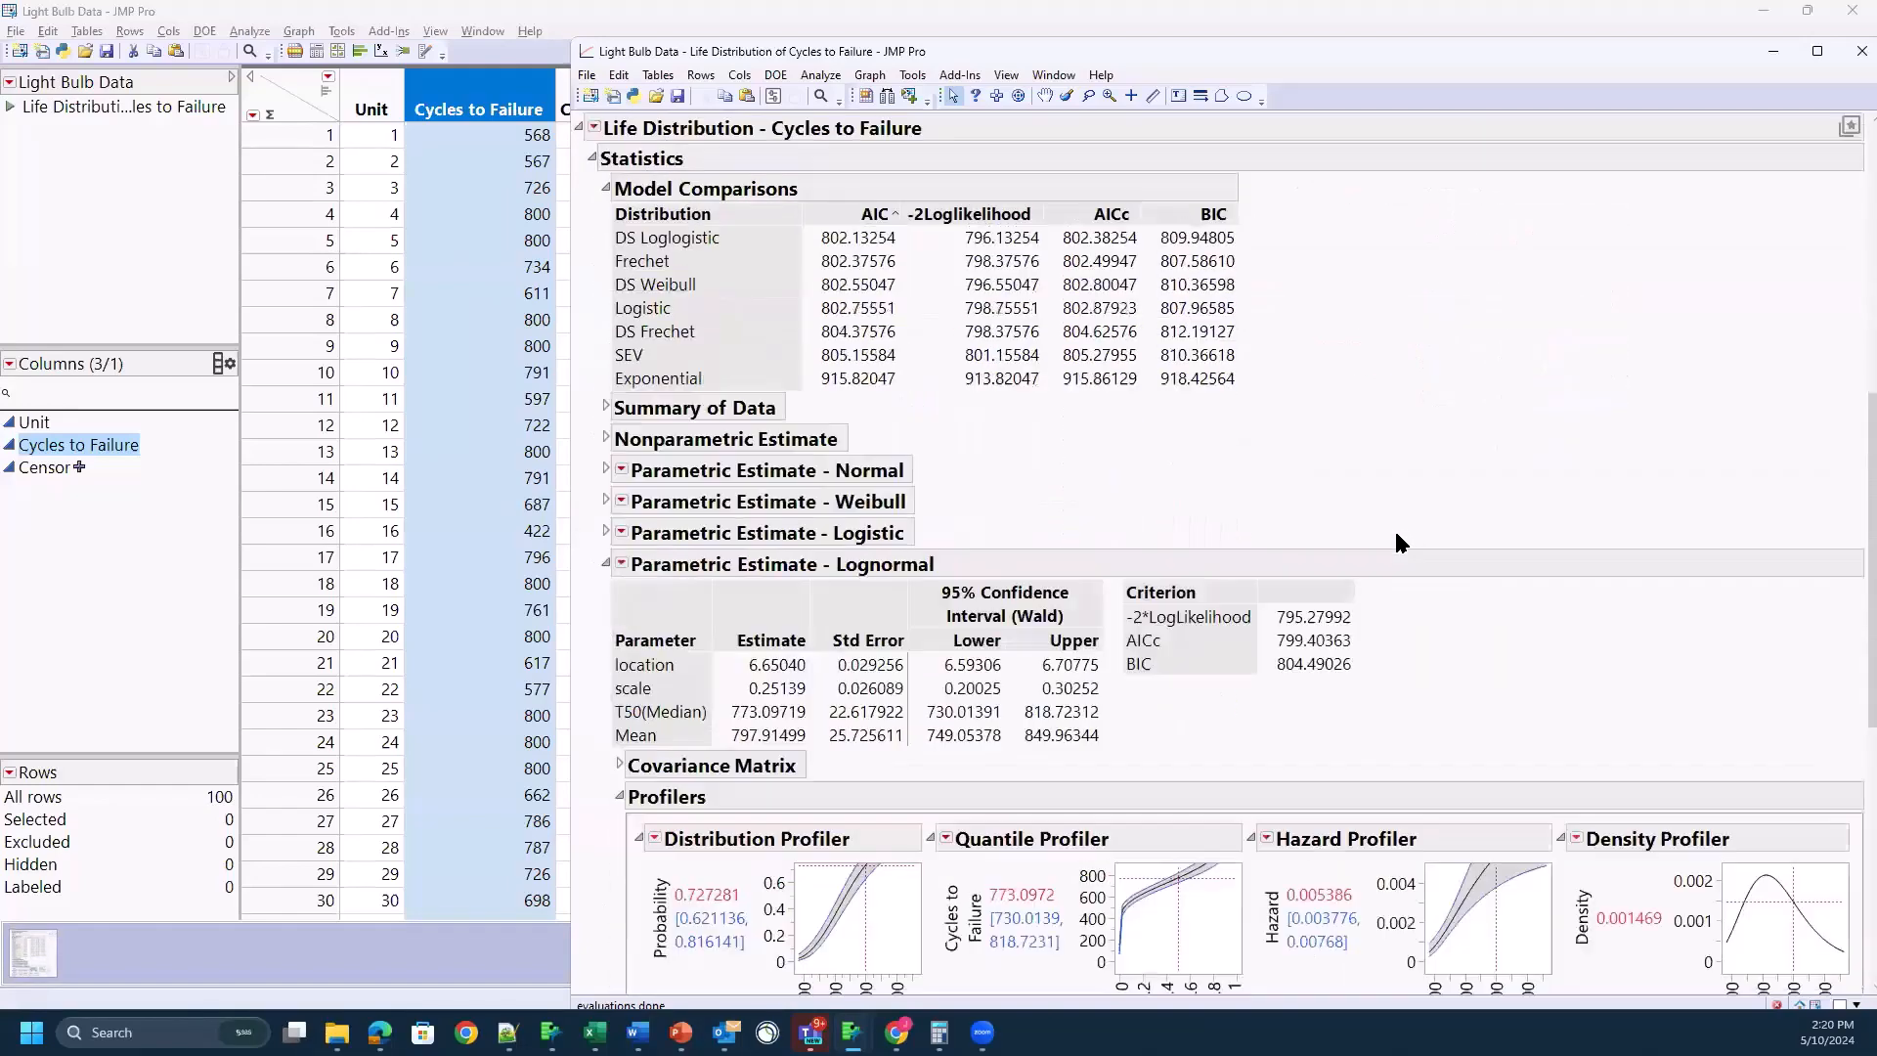
scroll(1397, 543, "down", 4)
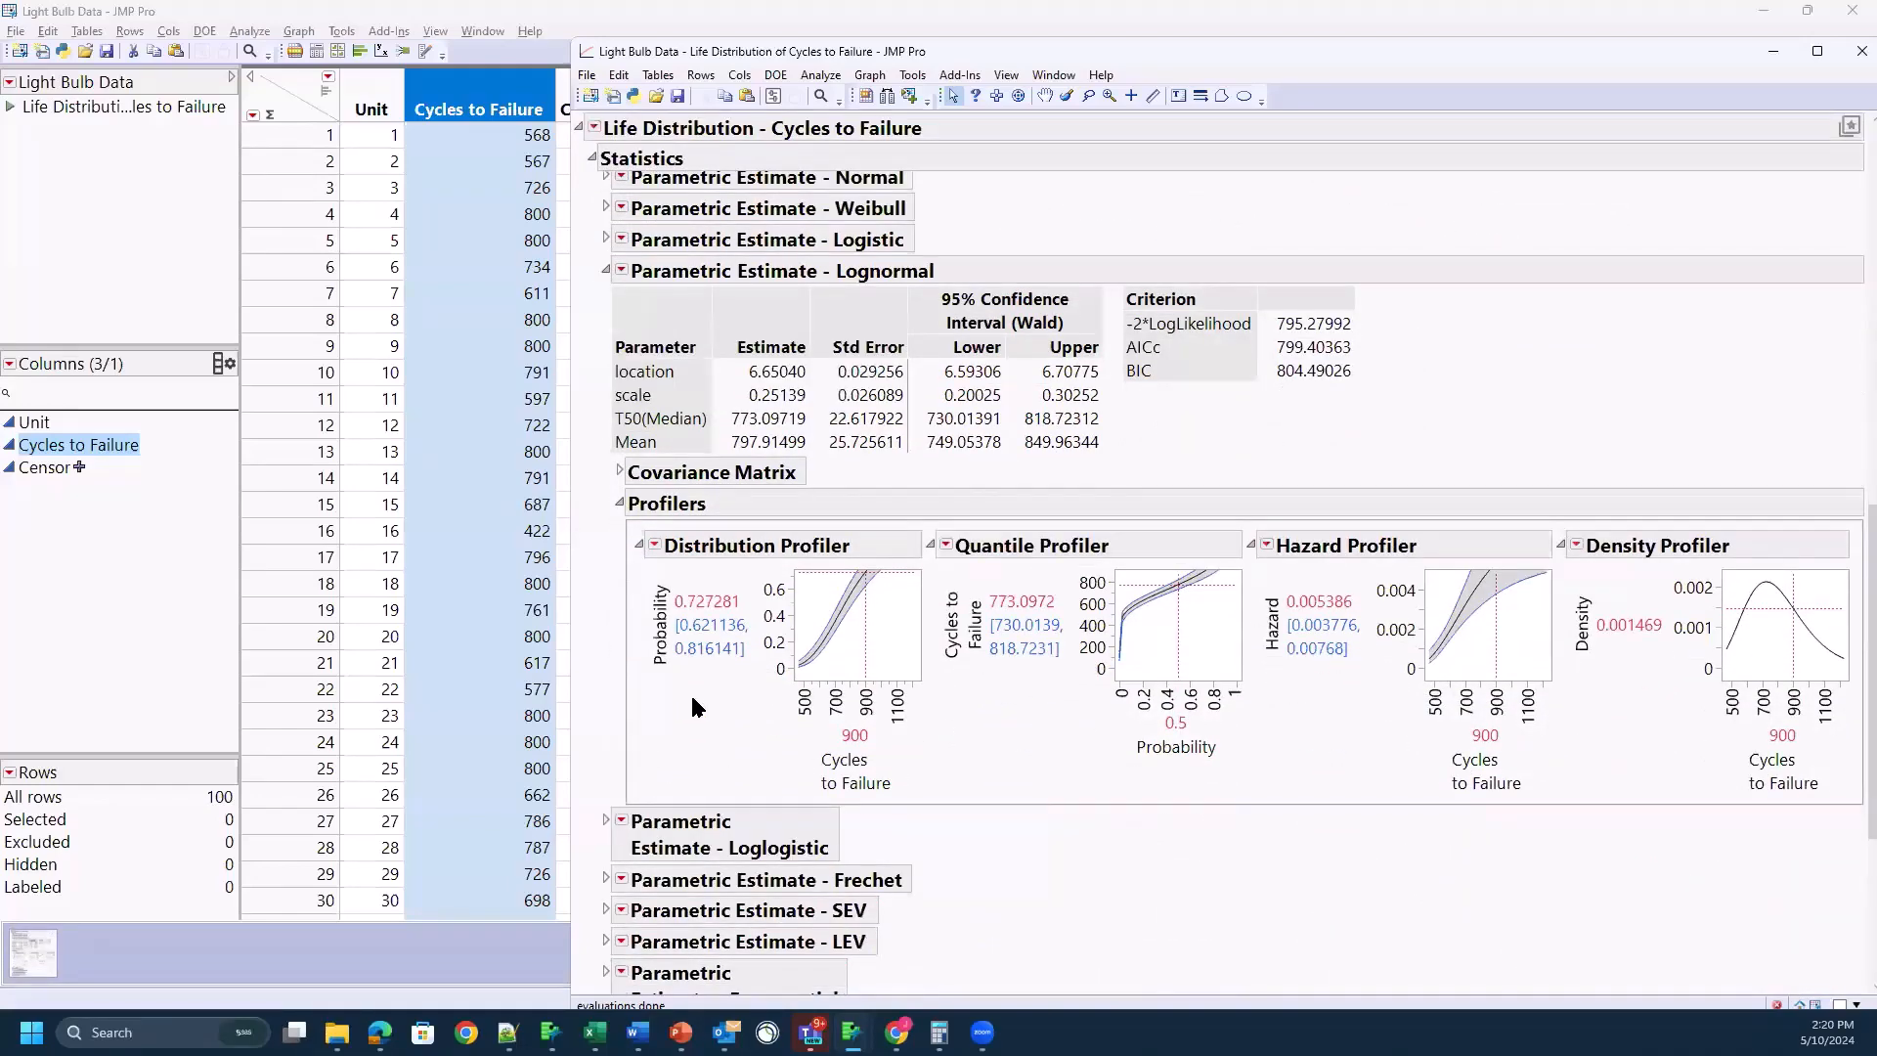
mouse_move(692, 704)
left_mouse_down()
mouse_move(836, 747)
mouse_move(900, 542)
mouse_move(681, 679)
mouse_move(688, 779)
left_mouse_up()
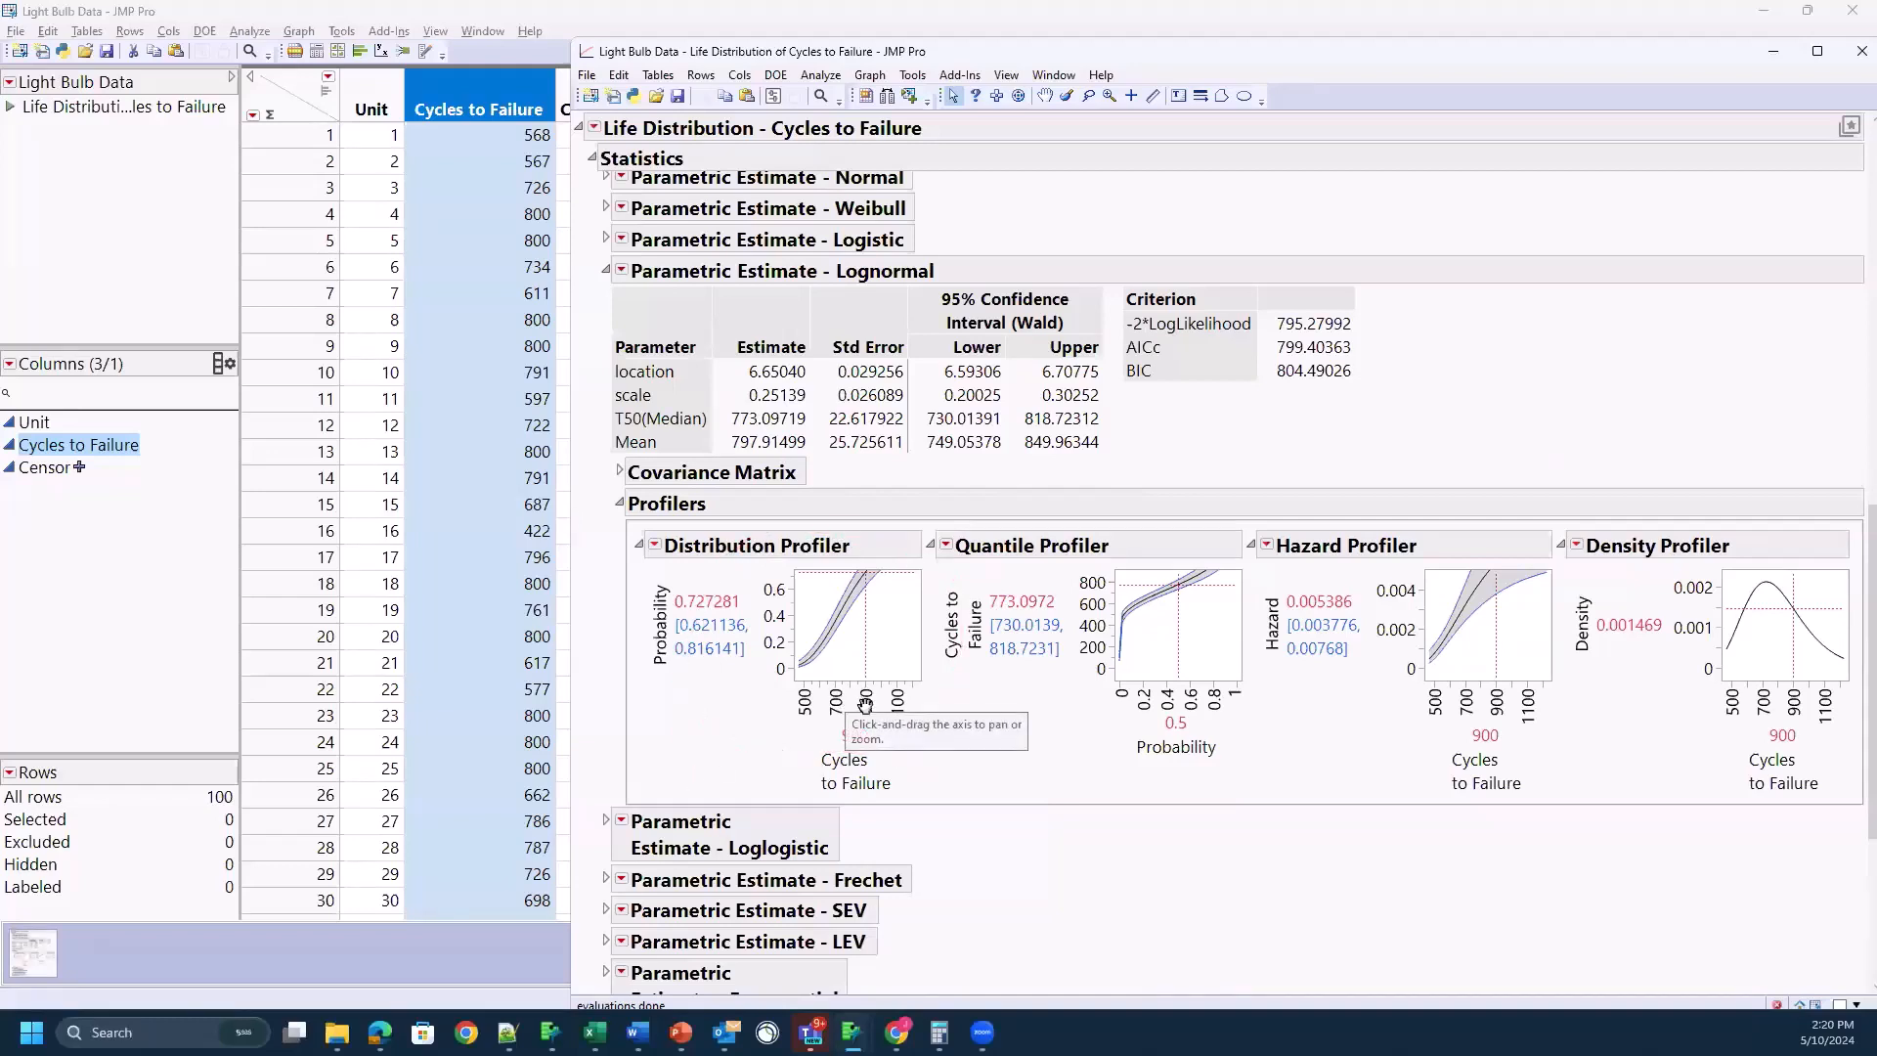
mouse_move(1250, 722)
left_mouse_down()
mouse_move(1198, 518)
mouse_move(1003, 712)
left_mouse_up()
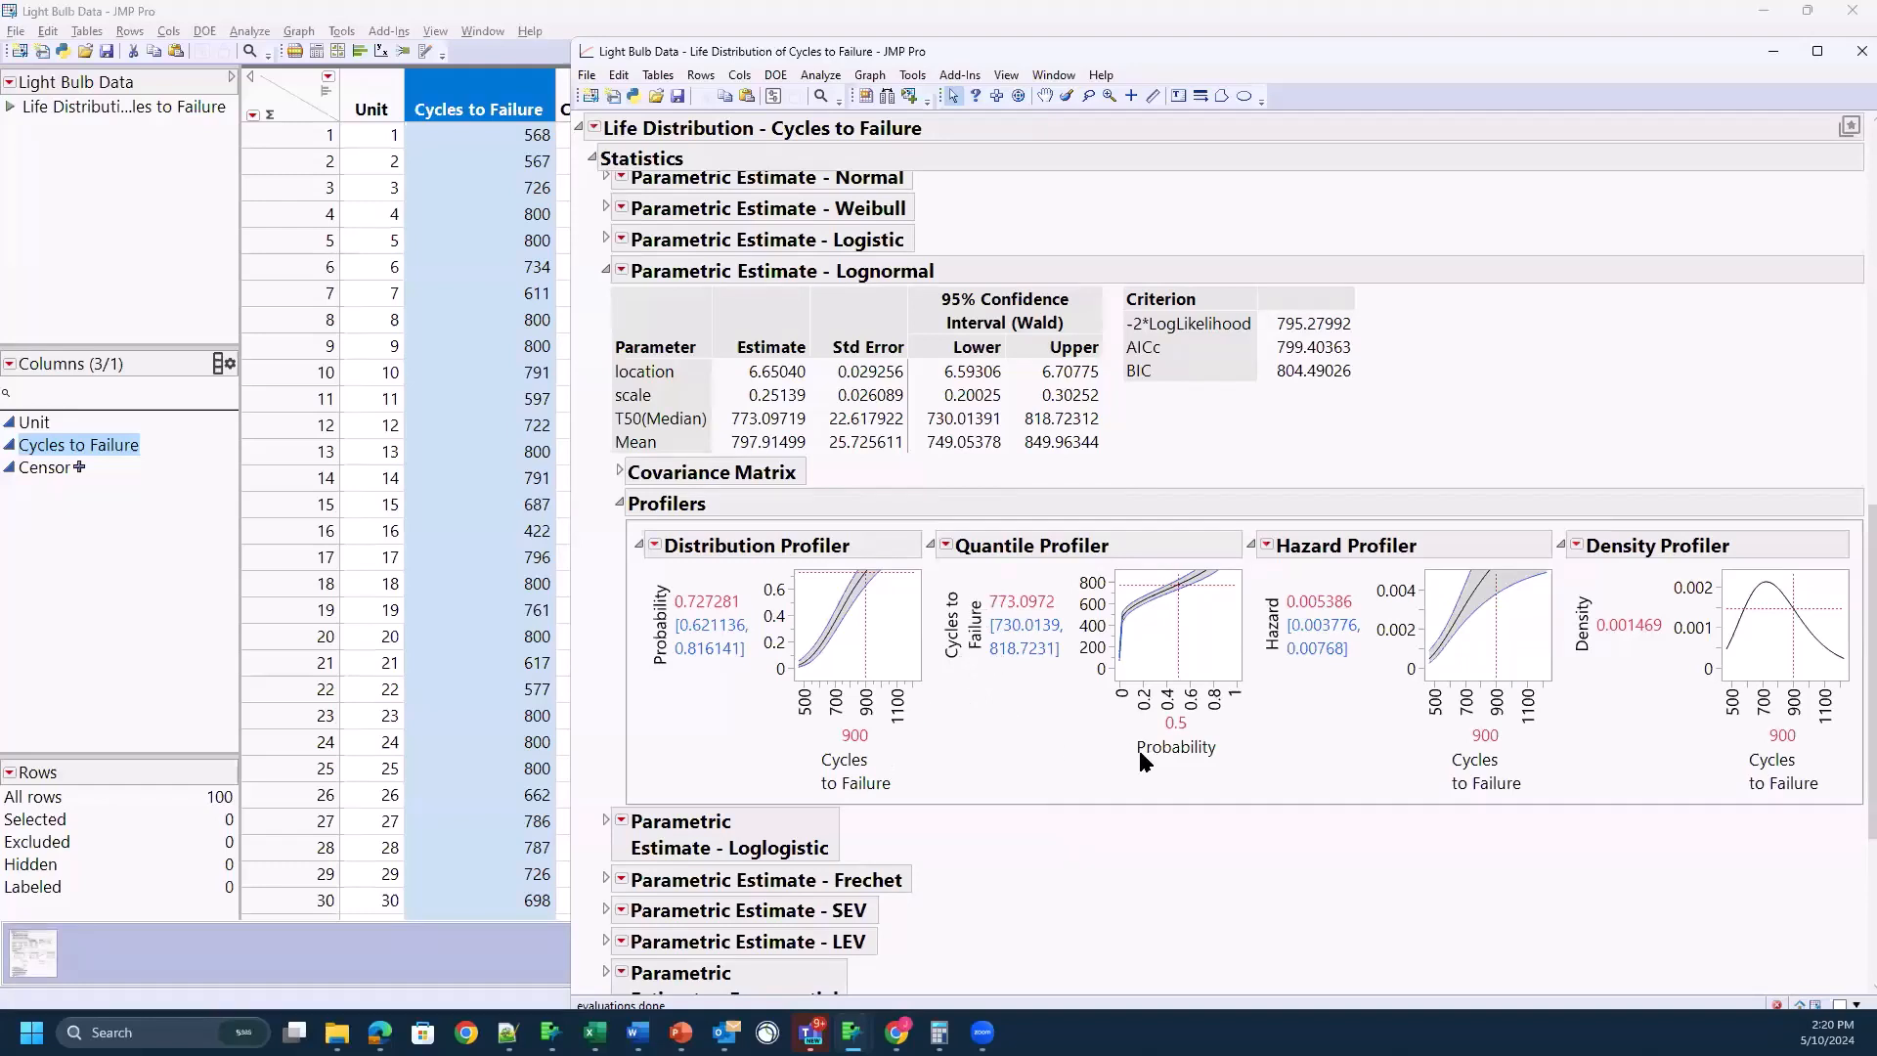
left_click(1168, 643)
left_click_drag(1166, 643, 1162, 651)
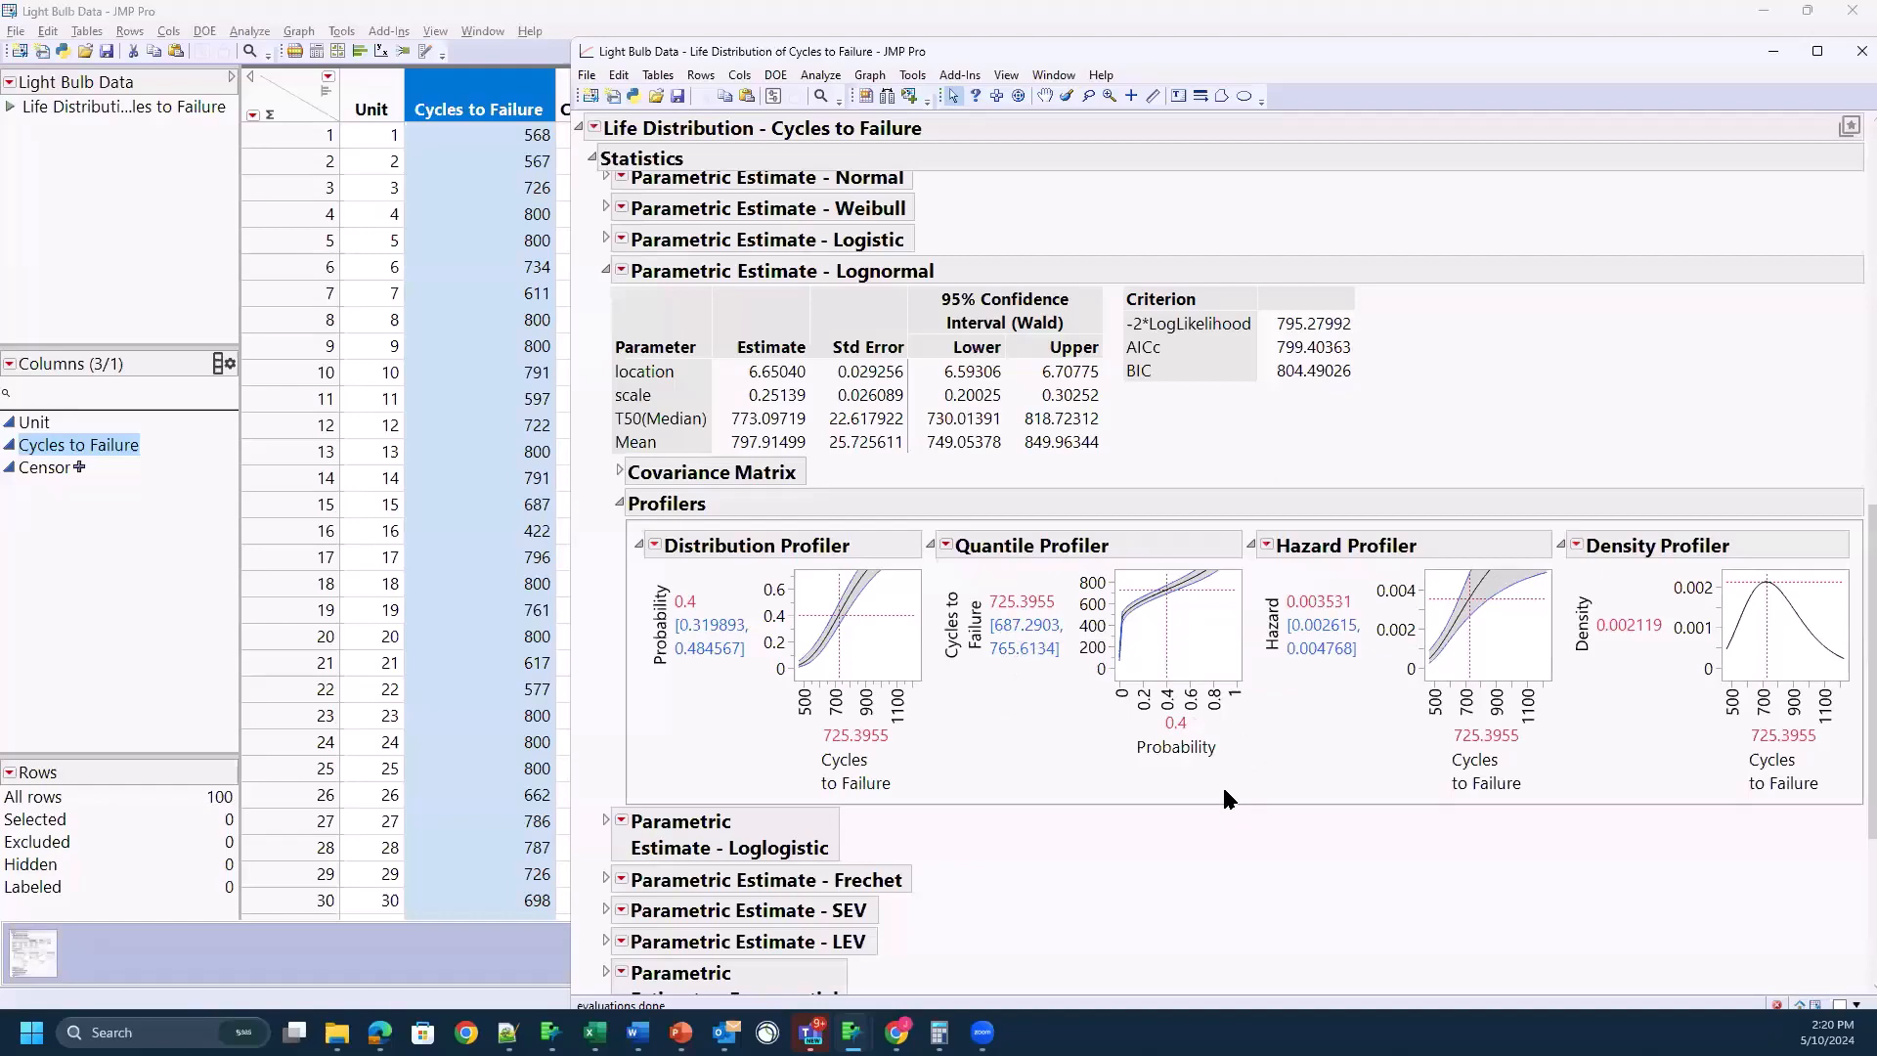
scroll(1224, 834, "down", 5)
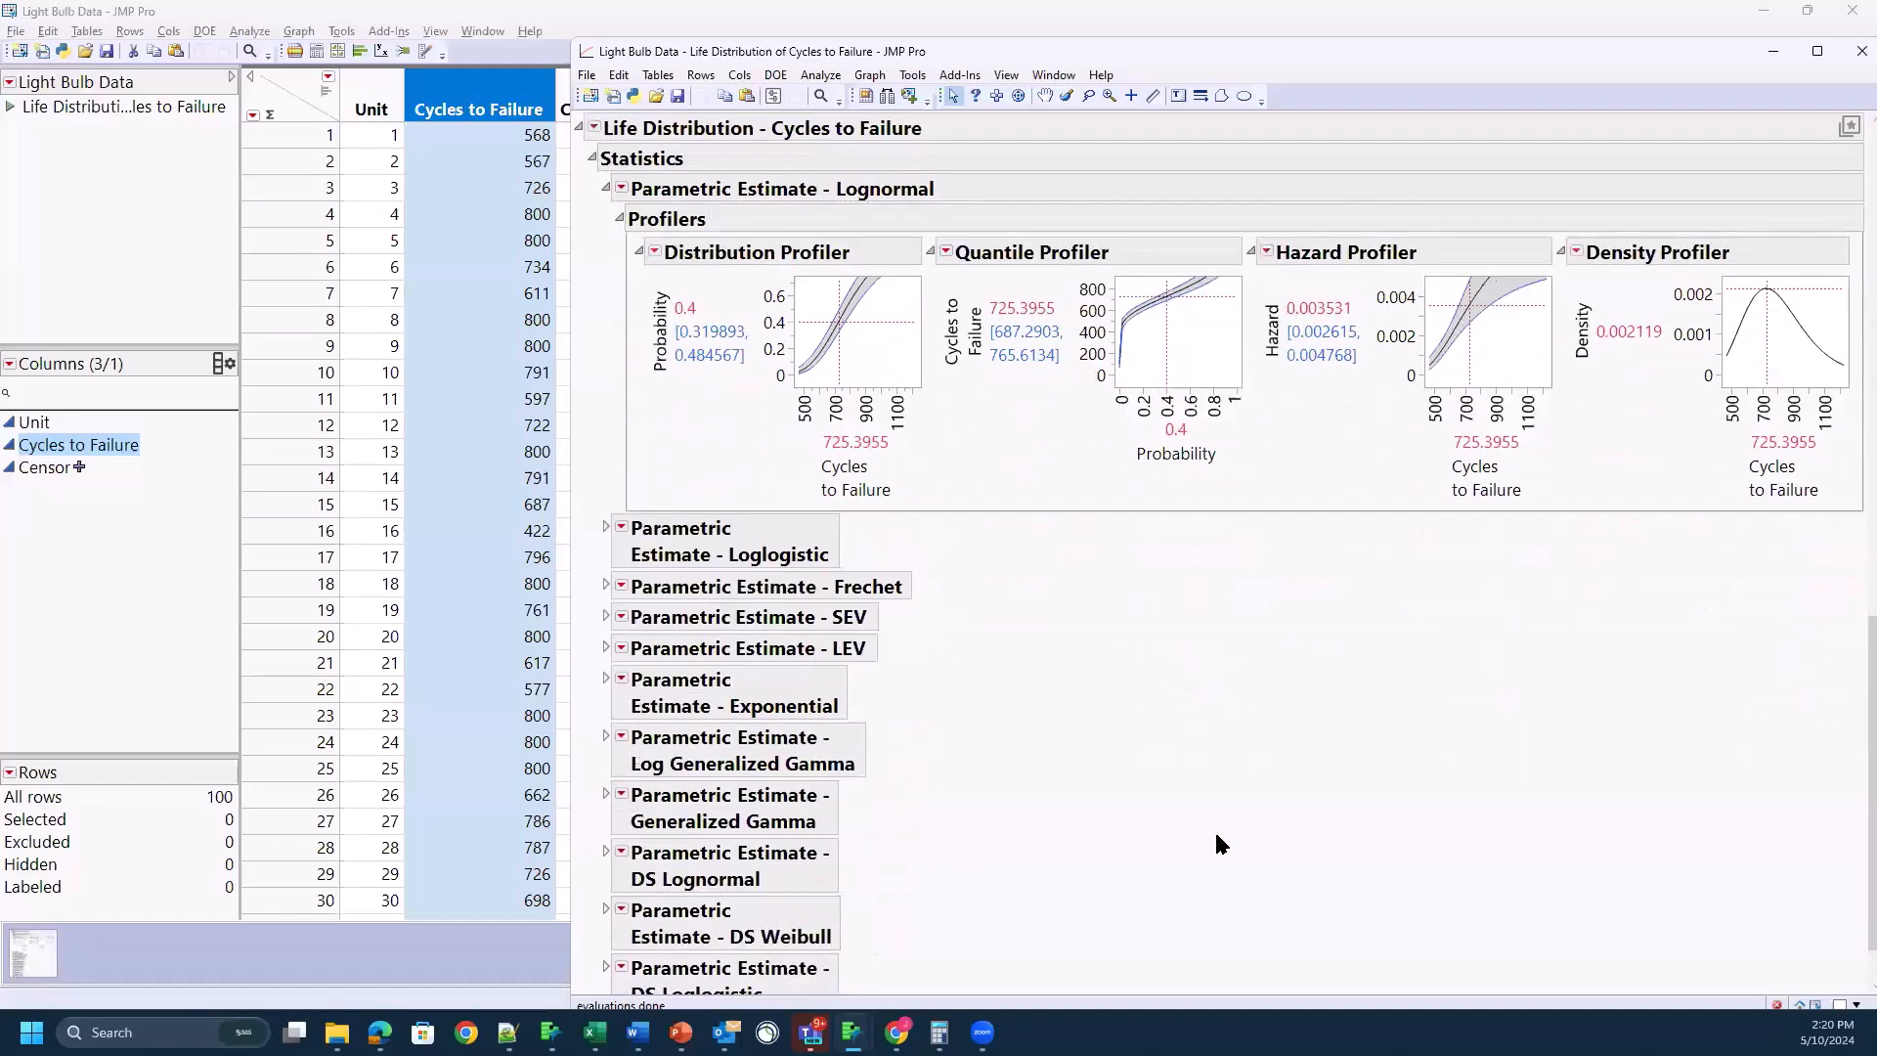
scroll(1262, 739, "up", 5)
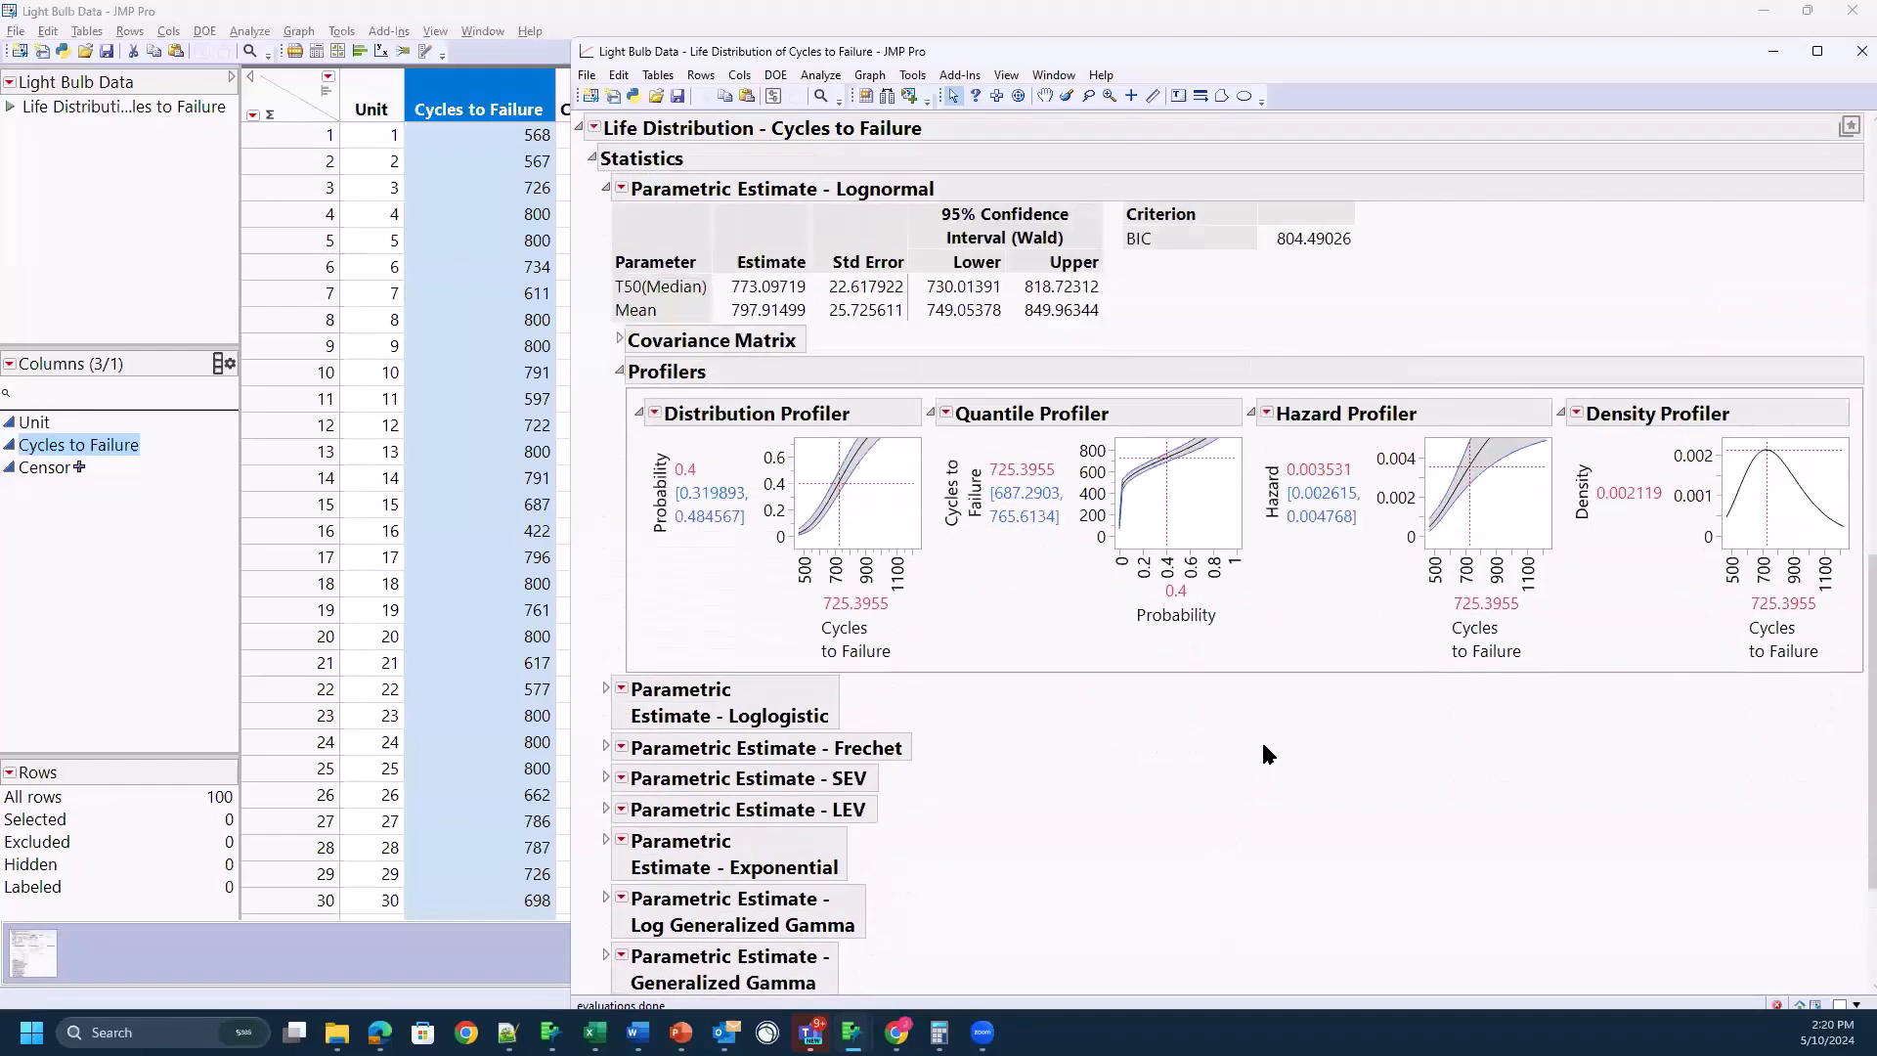